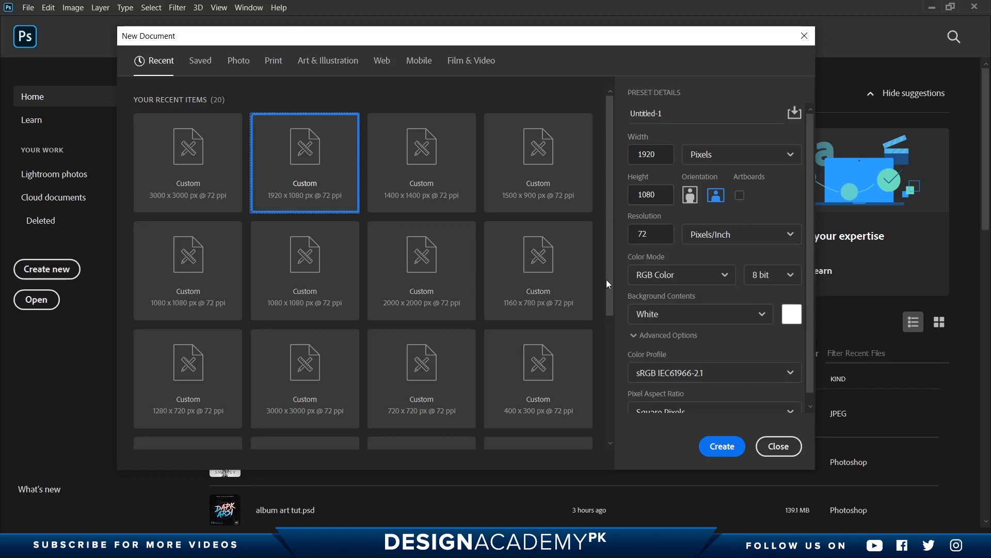
Create a new 1920 x 1080 px RGB document at 72 ppi with a white background
{"action": "left_click", "coordinate": [722, 447]}
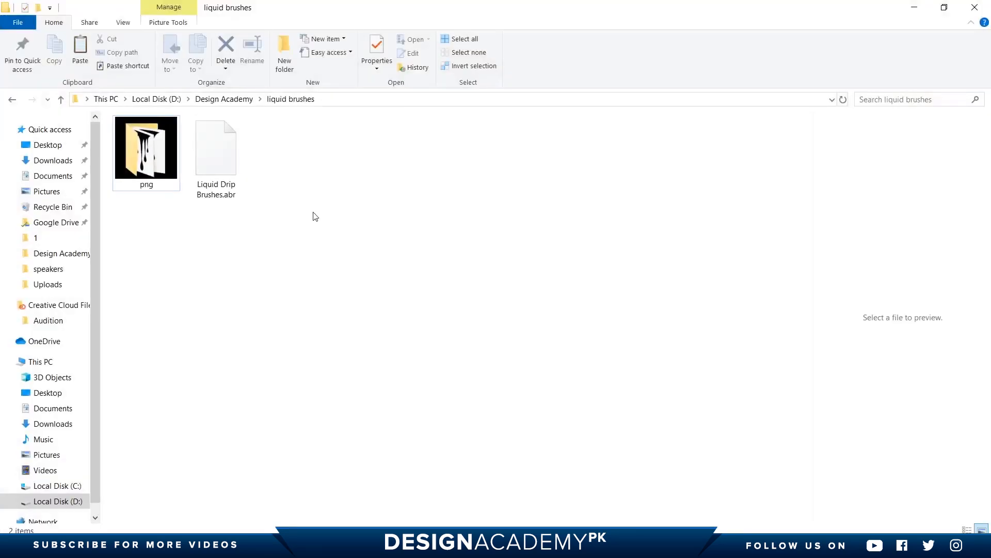
Copy the Liquid Drip Brushes.abr file from the liquid brushes folder
{"action": "right_click", "coordinate": [225, 167]}
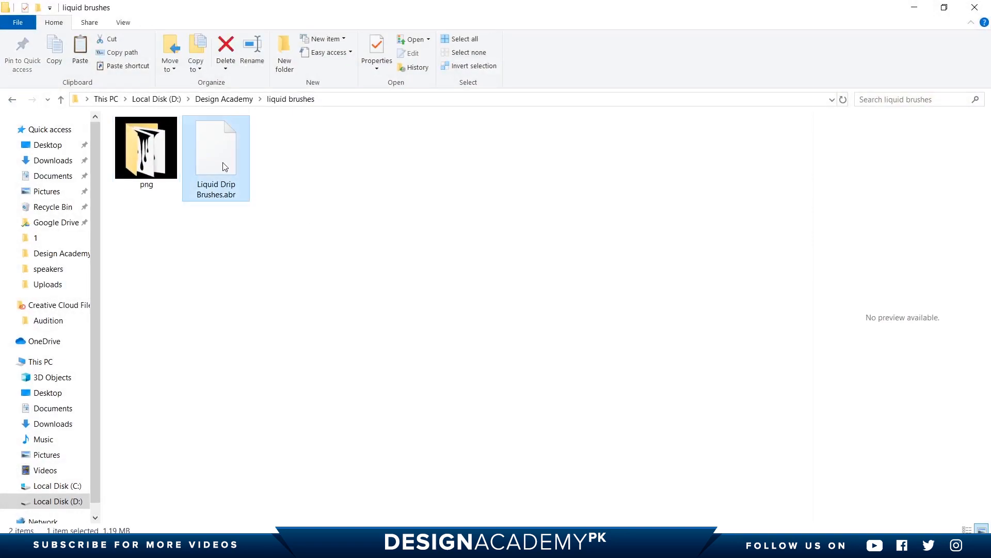
{"action": "left_click", "coordinate": [197, 341]}
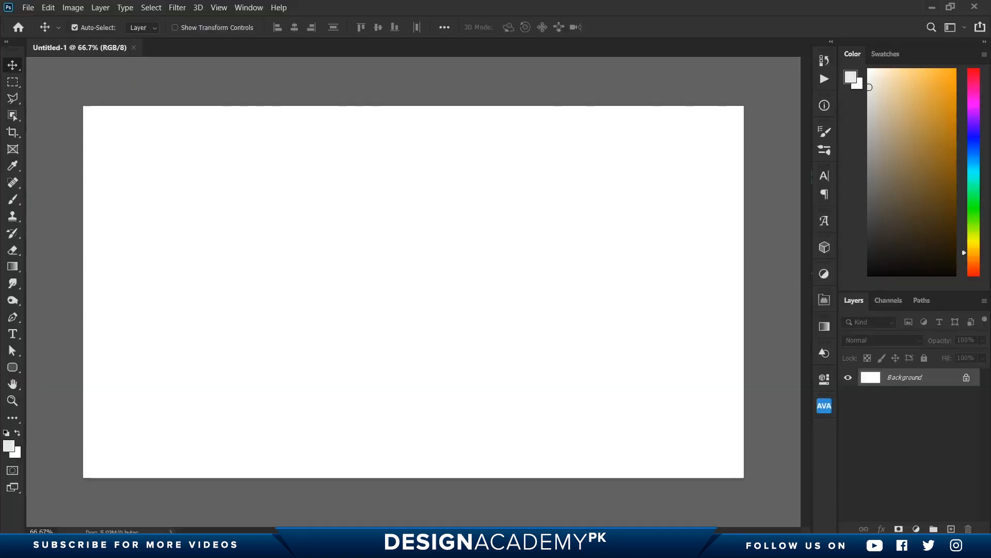
Try to import Liquid Drip Brushes.abr into the Brush tool's presets
{"action": "left_click", "coordinate": [13, 199]}
{"action": "left_click", "coordinate": [95, 27]}
{"action": "left_click", "coordinate": [208, 52]}
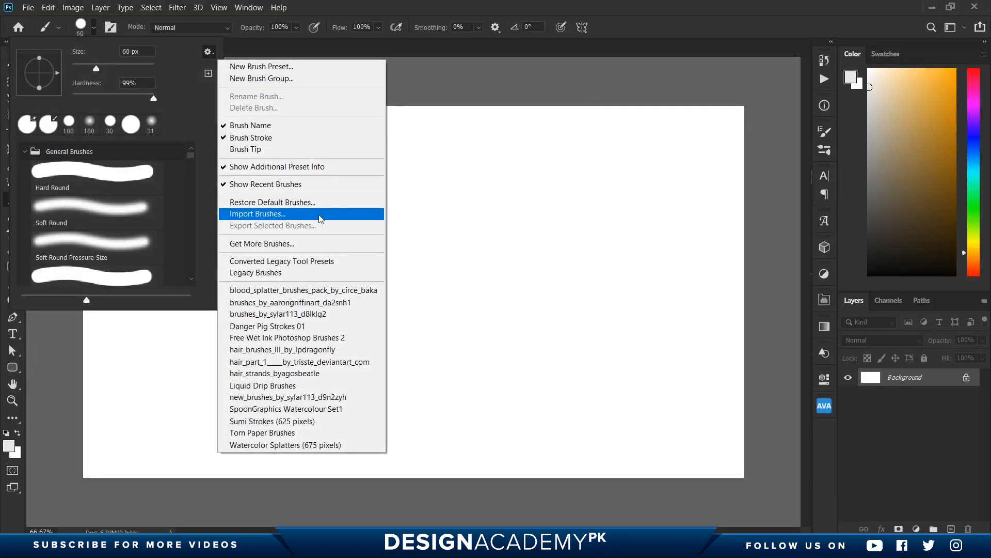
{"action": "left_click", "coordinate": [319, 214]}
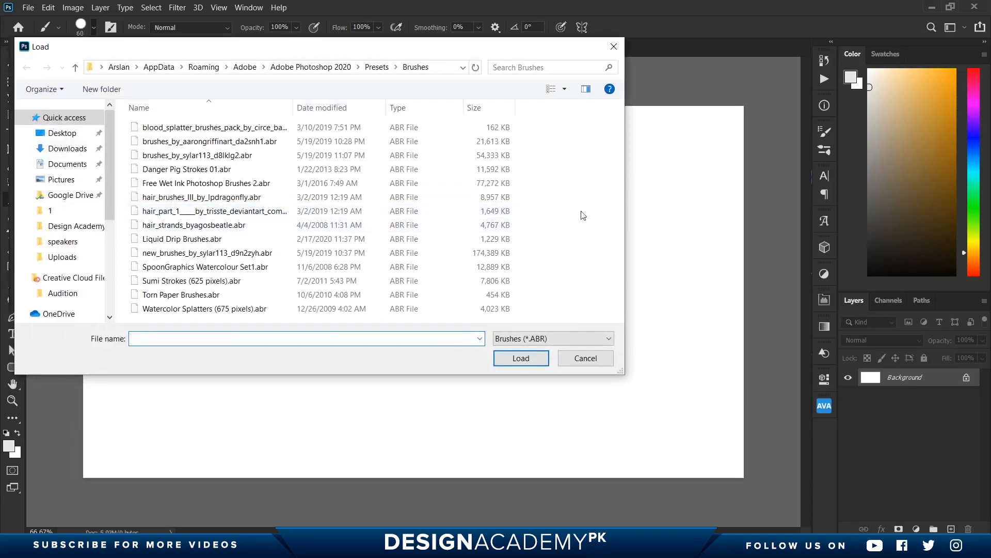
{"action": "right_click", "coordinate": [554, 188]}
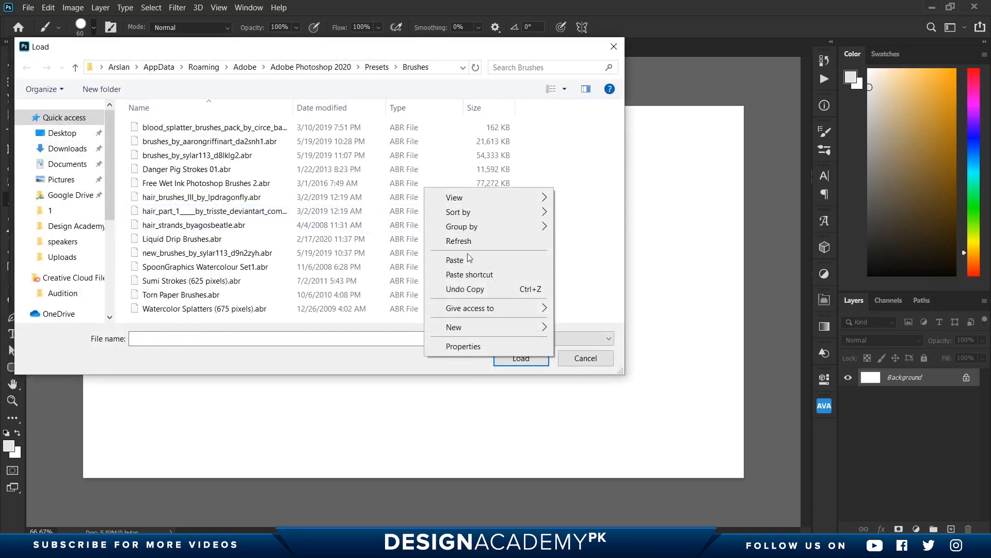
{"action": "left_click", "coordinate": [586, 237]}
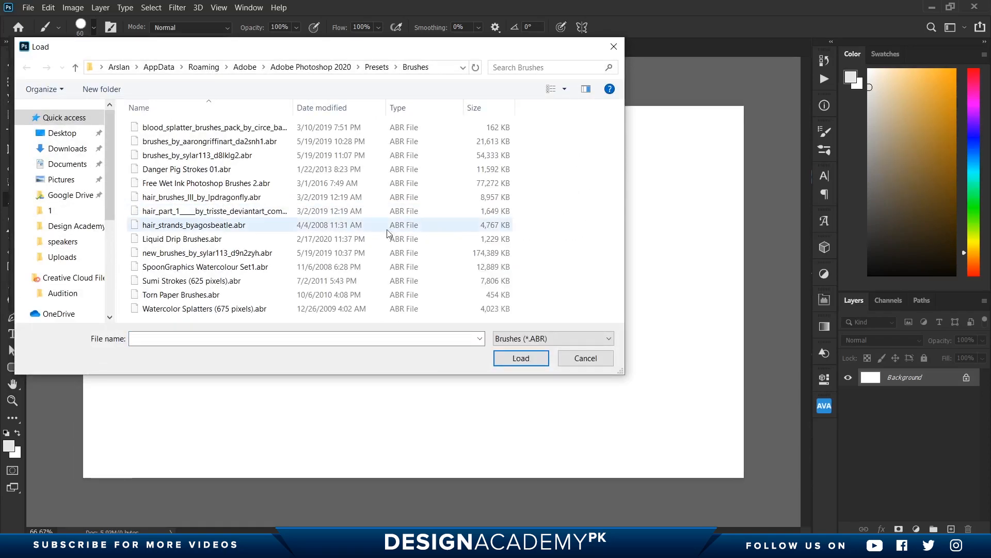
{"action": "left_click", "coordinate": [164, 241]}
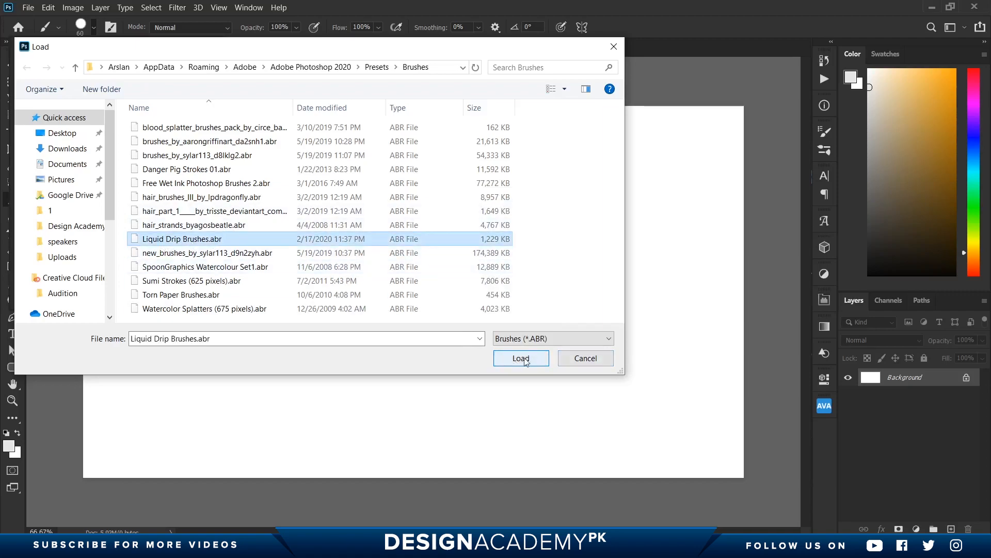
{"action": "left_click", "coordinate": [594, 358]}
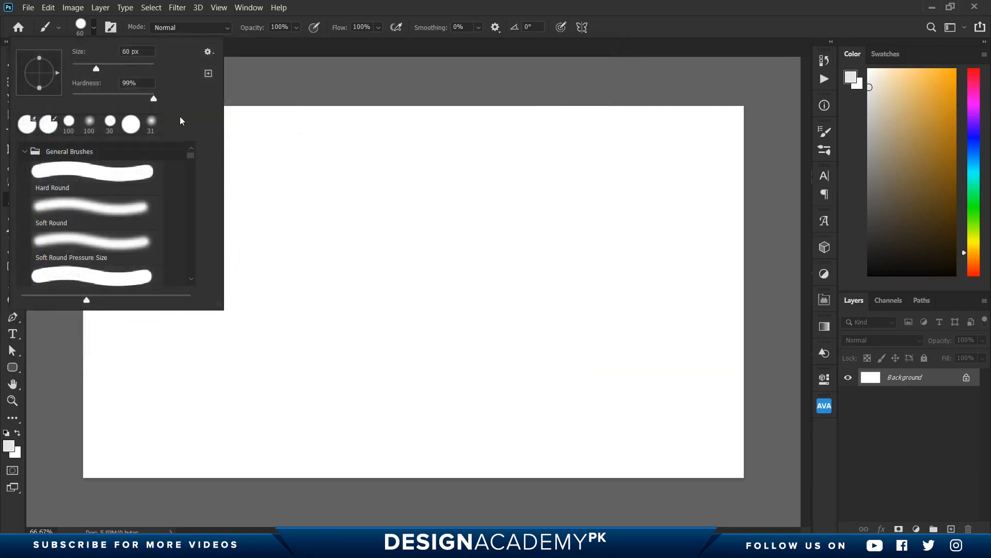
Look through the brushes in the Liquid Drip Brushes preset group
{"action": "left_click_drag", "start_coordinate": [190, 158], "coordinate": [192, 287]}
{"action": "scroll", "coordinate": [105, 229], "scroll_direction": "up", "scroll_amount": 2}
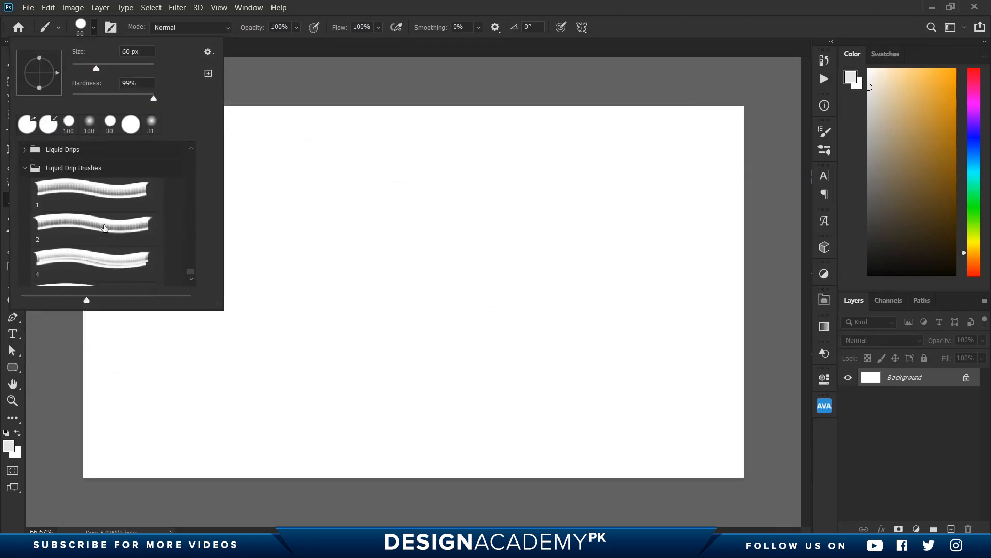
{"action": "scroll", "coordinate": [91, 172], "scroll_direction": "down", "scroll_amount": 1}
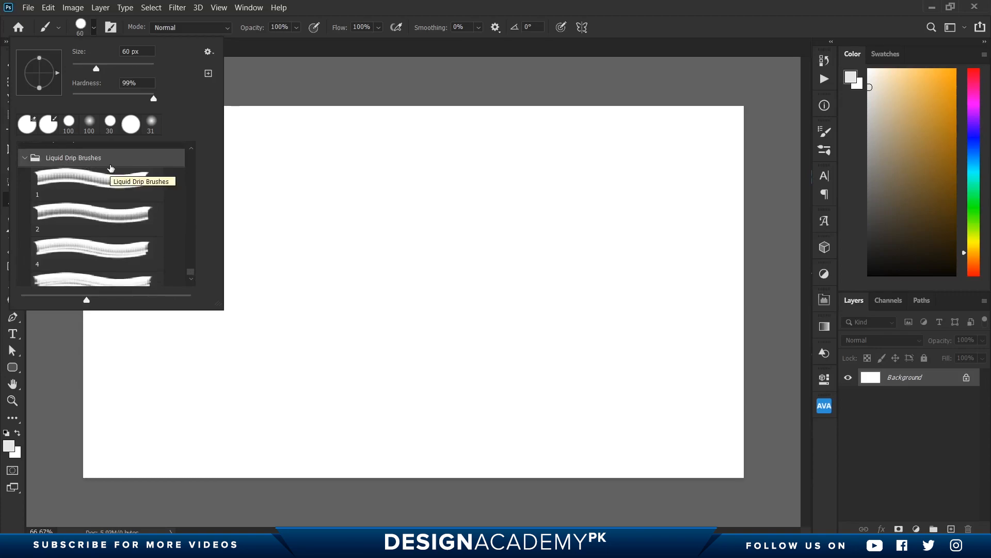
{"action": "scroll", "coordinate": [132, 276], "scroll_direction": "down", "scroll_amount": 1}
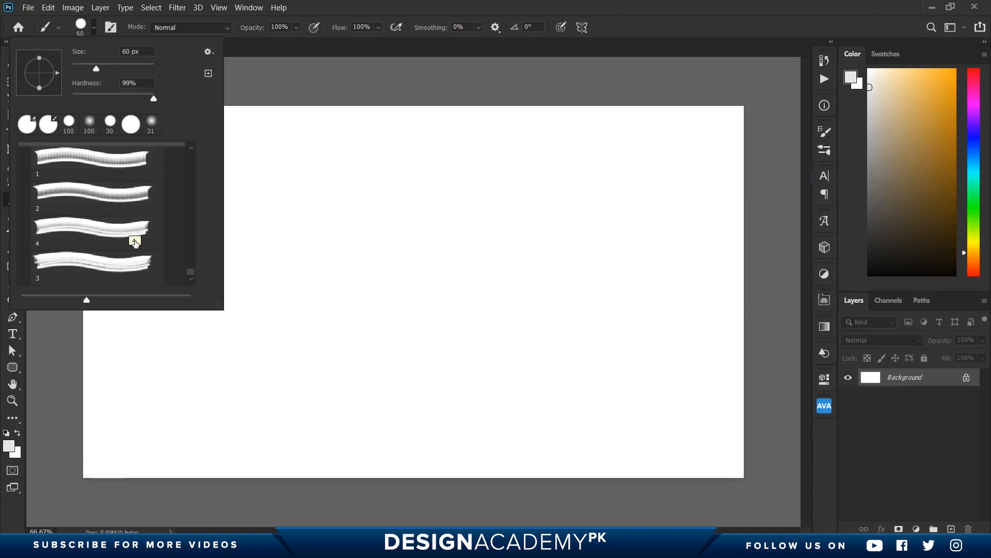
{"action": "key", "text": "v"}
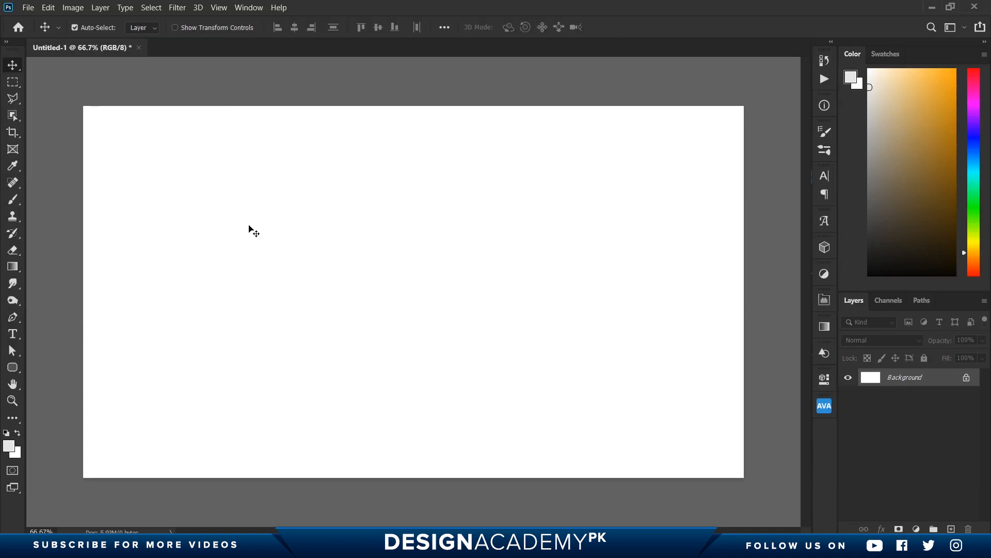
Add a text layer reading "drip" near the middle of the canvas
{"action": "left_click", "coordinate": [13, 335]}
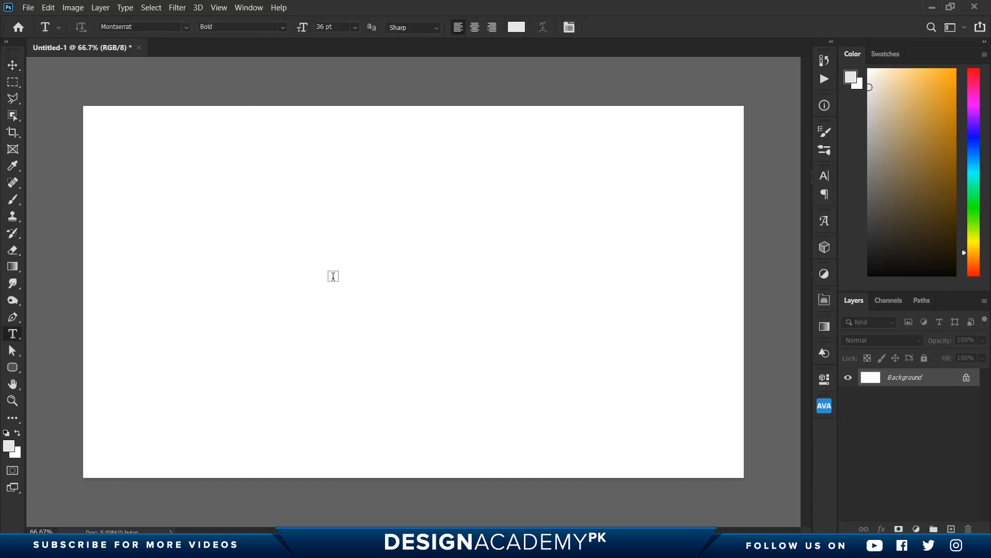
{"action": "left_click", "coordinate": [333, 276]}
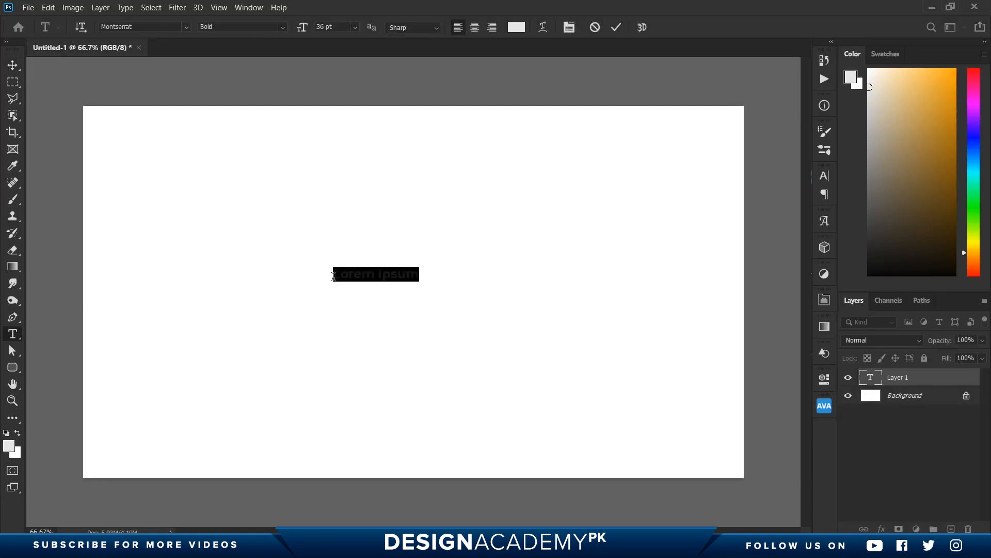
{"action": "type", "text": "drip"}
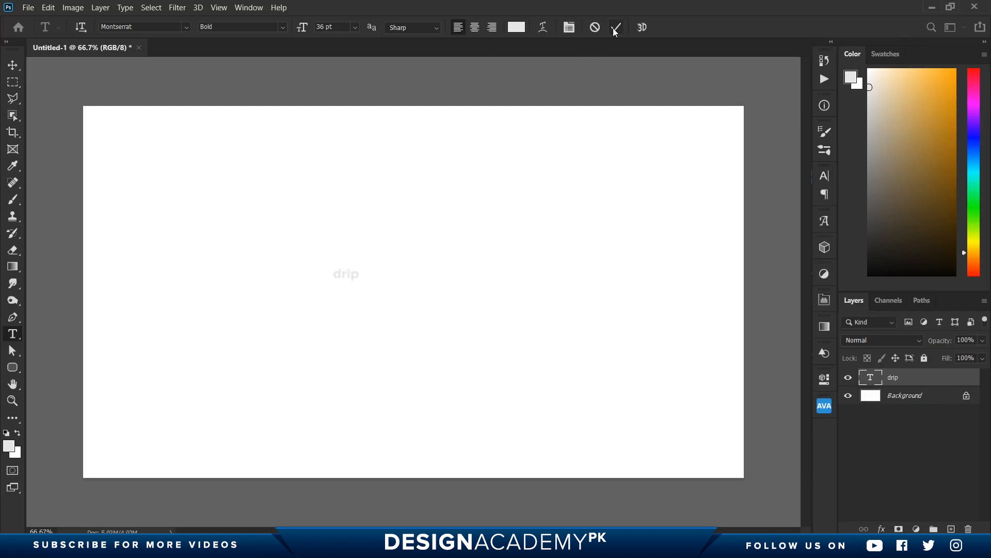
{"action": "left_click", "coordinate": [614, 27]}
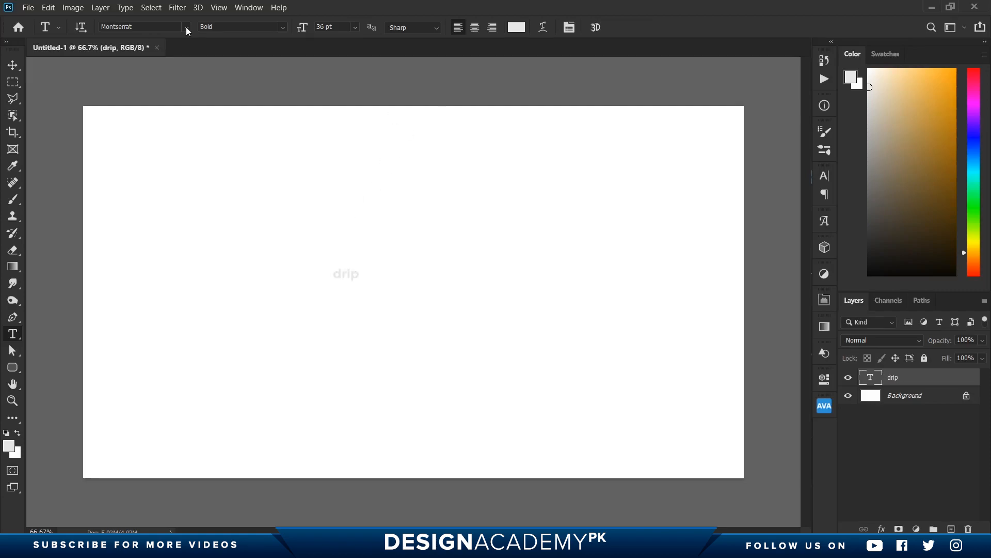
Format the "drip" text in the Pacifico font, coloured black (000000), at 650 pt
{"action": "left_click", "coordinate": [187, 30]}
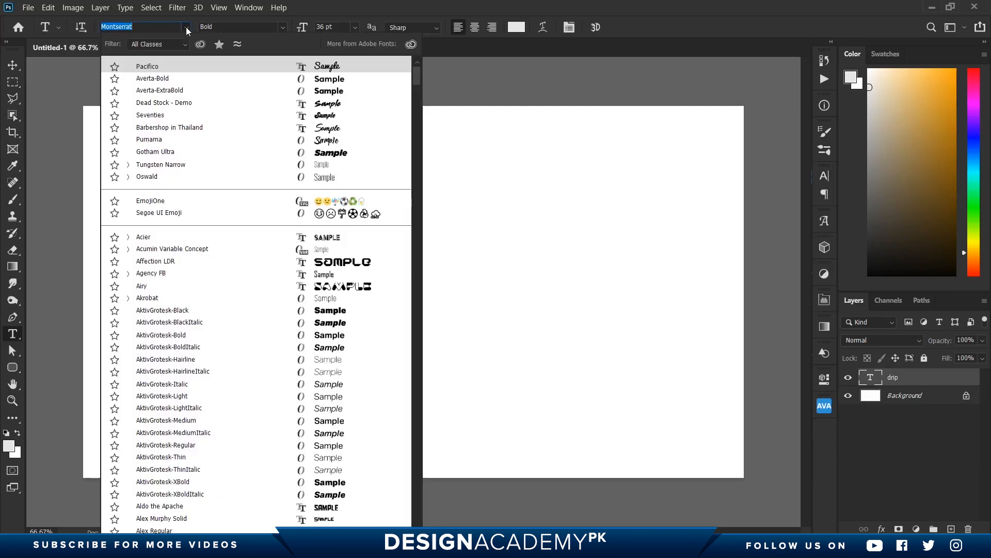
{"action": "left_click", "coordinate": [155, 67]}
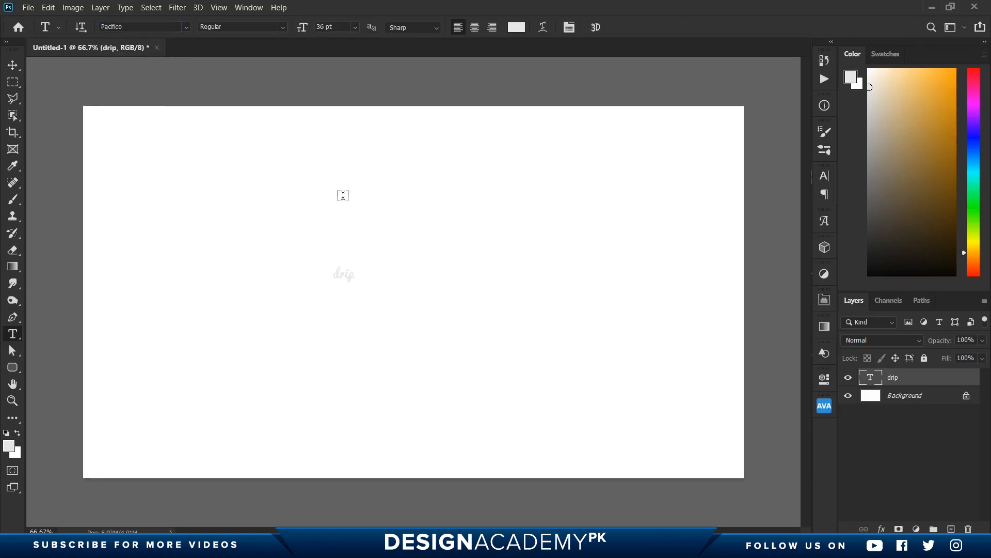
{"action": "left_click", "coordinate": [516, 27]}
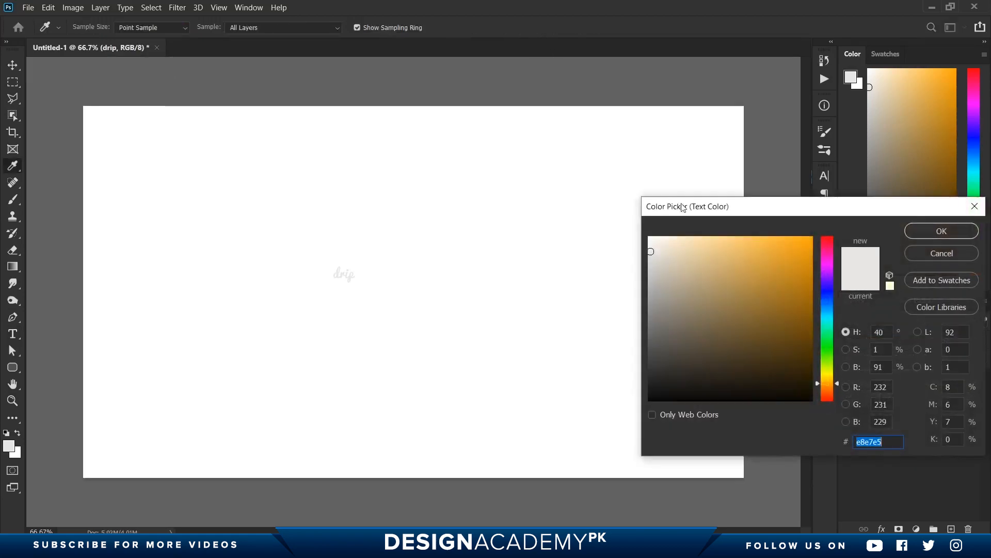
{"action": "type", "text": "000000"}
{"action": "key", "text": "Return"}
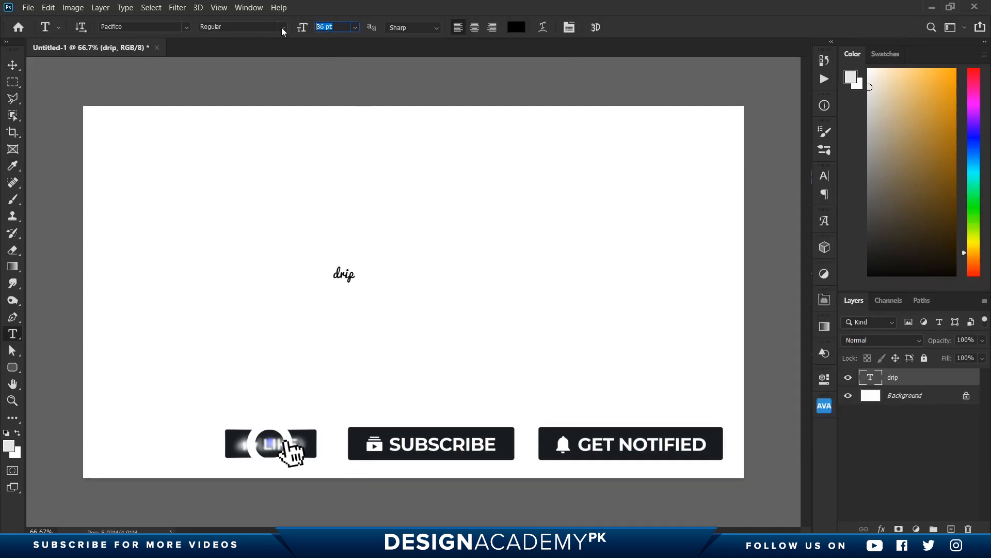
{"action": "type", "text": "650"}
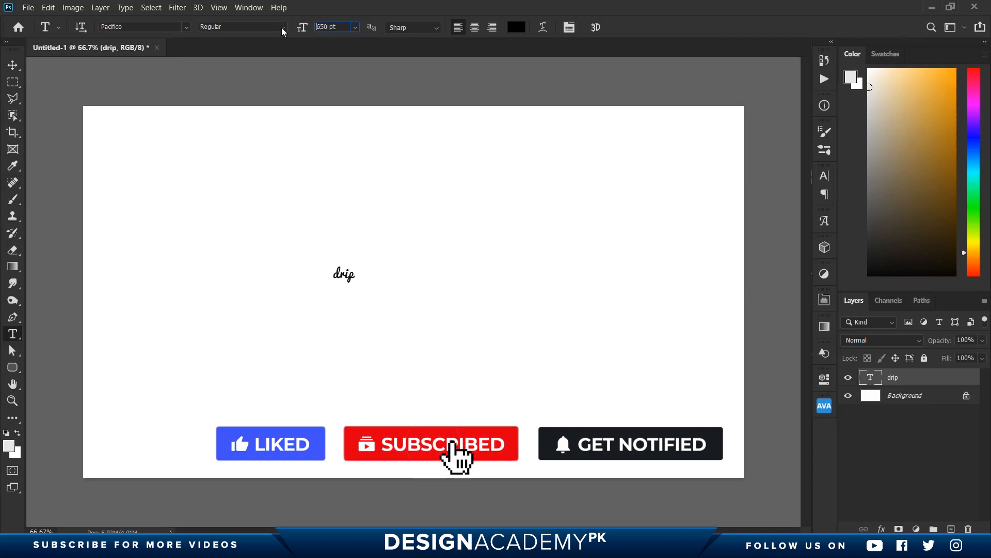
{"action": "key", "text": "Return"}
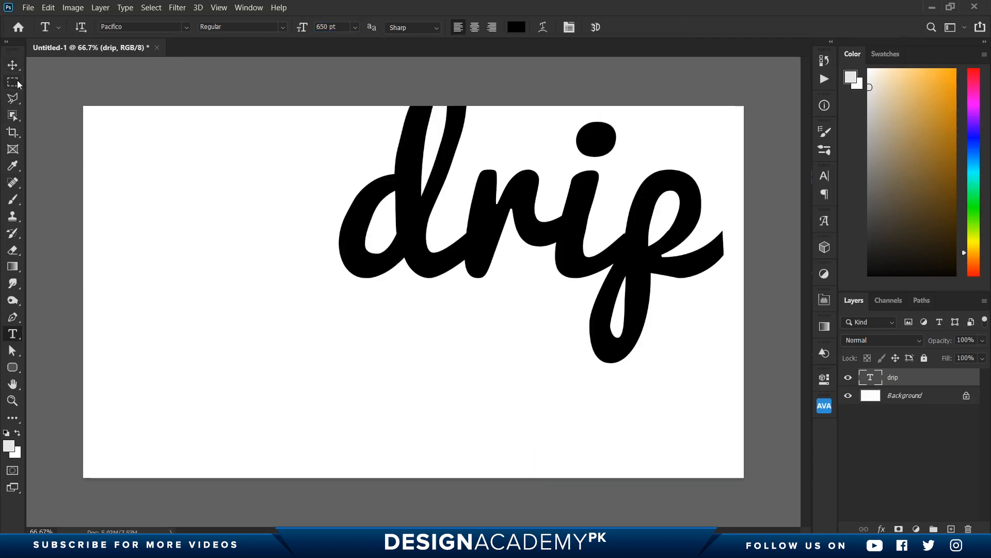
Centre the "drip" text horizontally and vertically on the full canvas, then clear the selection
{"action": "left_click", "coordinate": [153, 8]}
{"action": "left_click", "coordinate": [157, 21]}
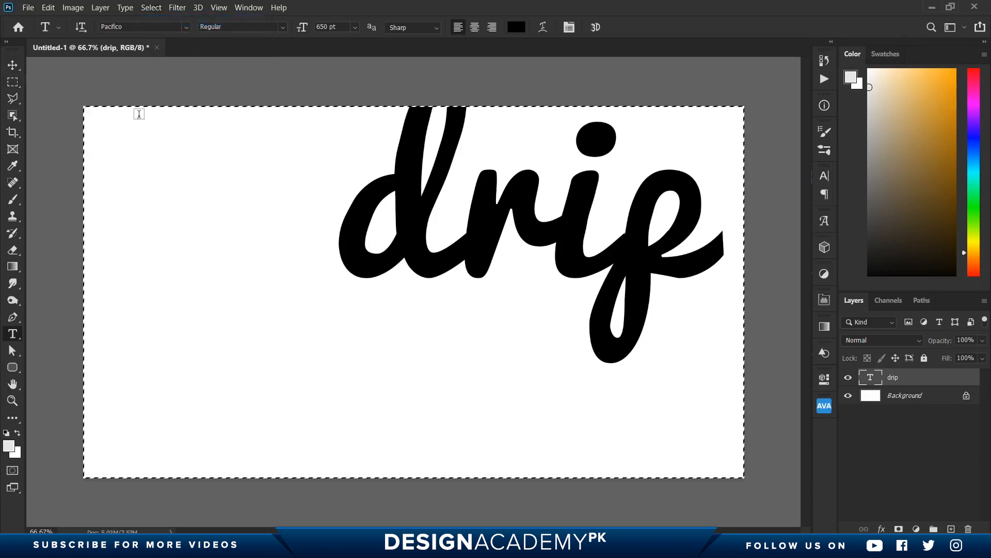
{"action": "left_click", "coordinate": [13, 67]}
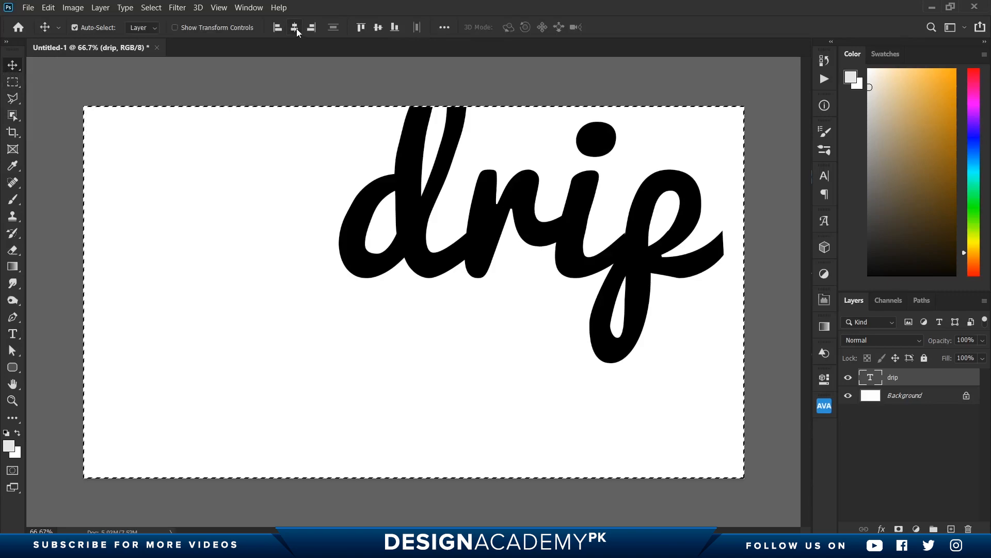
{"action": "left_click", "coordinate": [295, 28]}
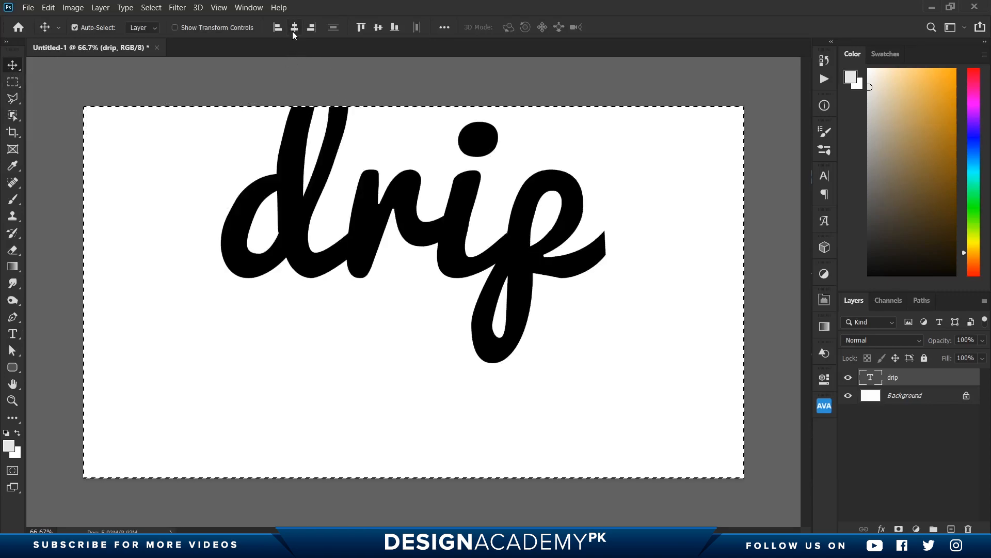
{"action": "left_click", "coordinate": [378, 28]}
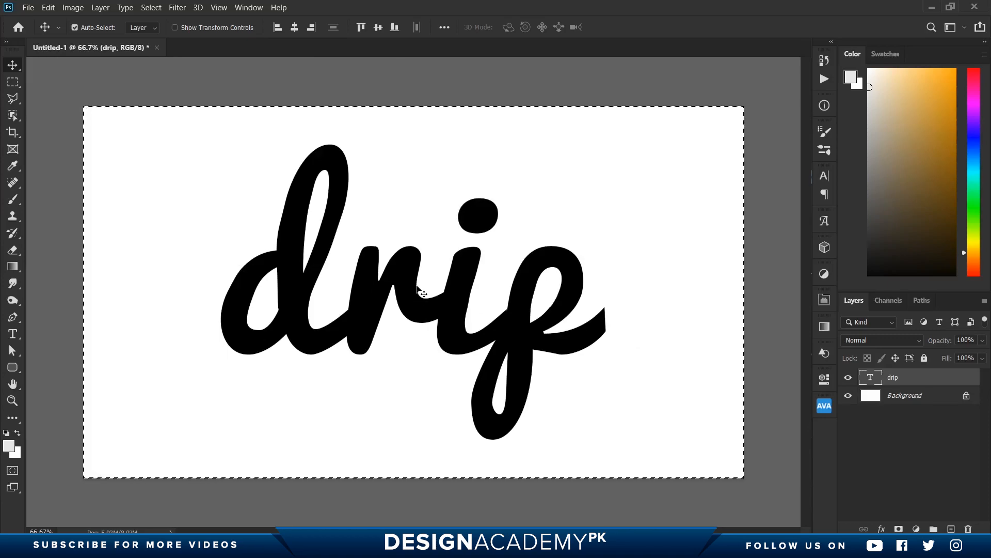
{"action": "left_click", "coordinate": [151, 7]}
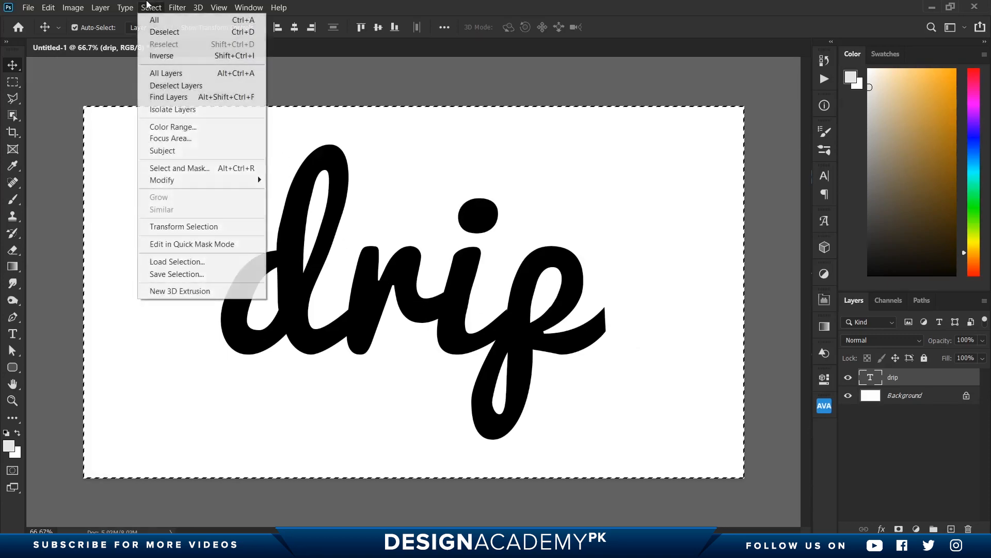
{"action": "left_click", "coordinate": [185, 32]}
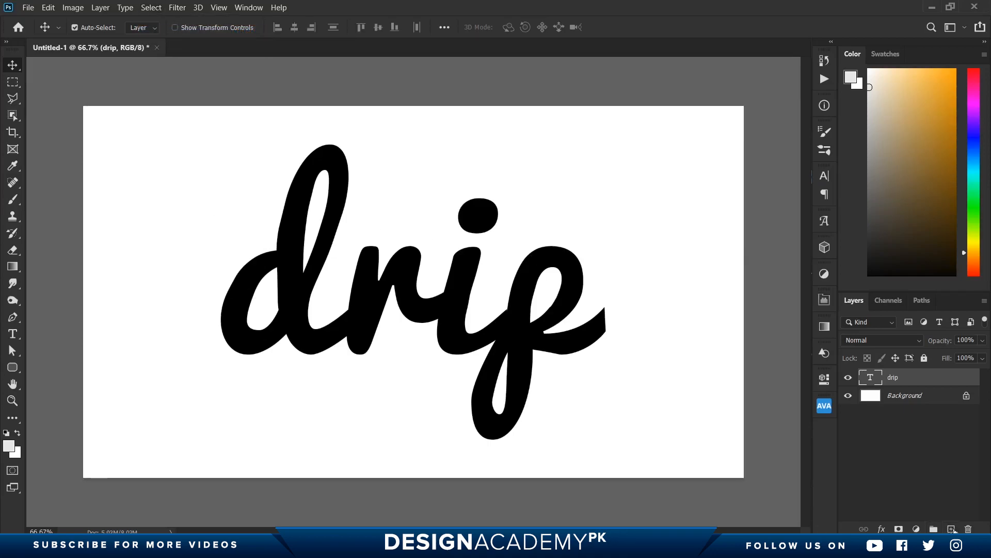
Add a new layer above the "drip" text and choose brush 1 from Liquid Drip Brushes for the Brush tool
{"action": "left_click", "coordinate": [951, 529]}
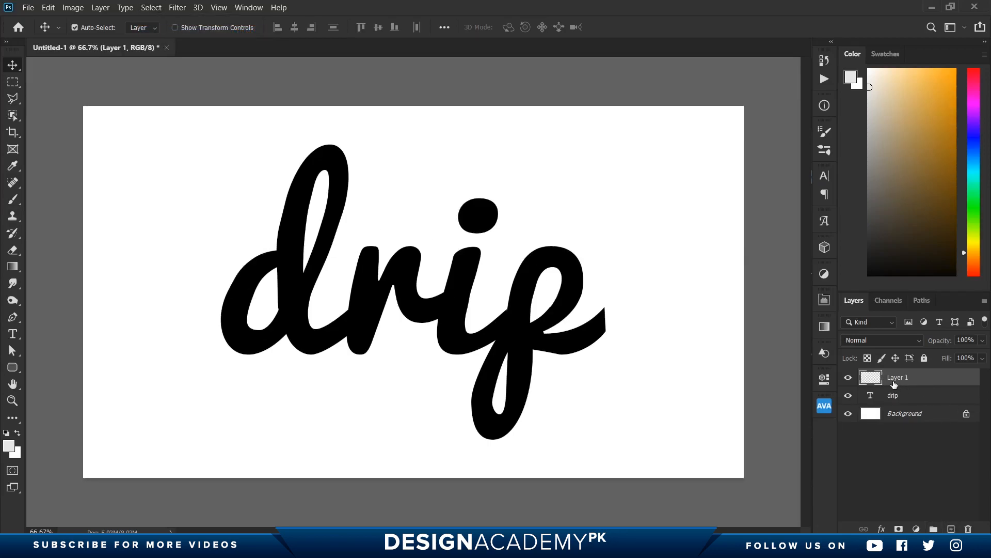
{"action": "left_click", "coordinate": [18, 202]}
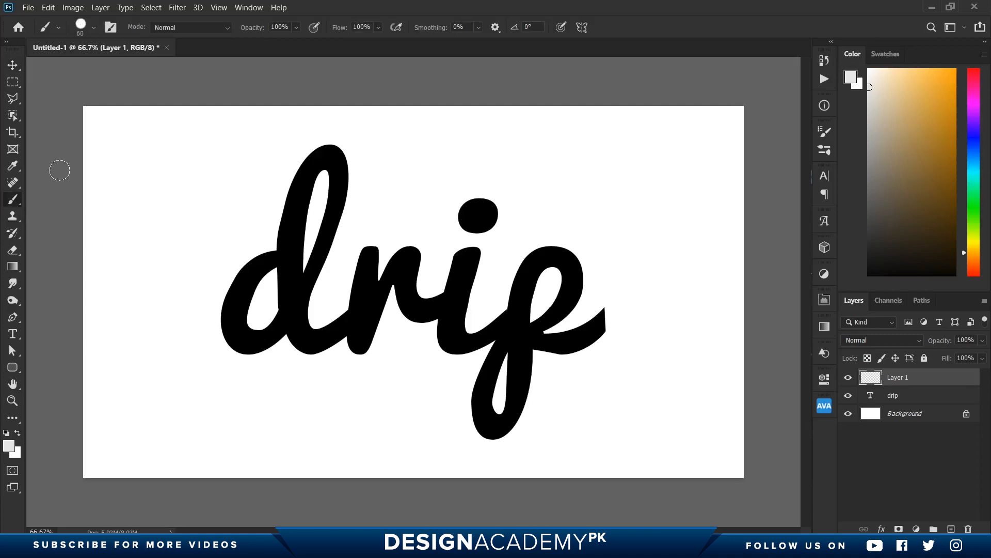
{"action": "left_click", "coordinate": [94, 28]}
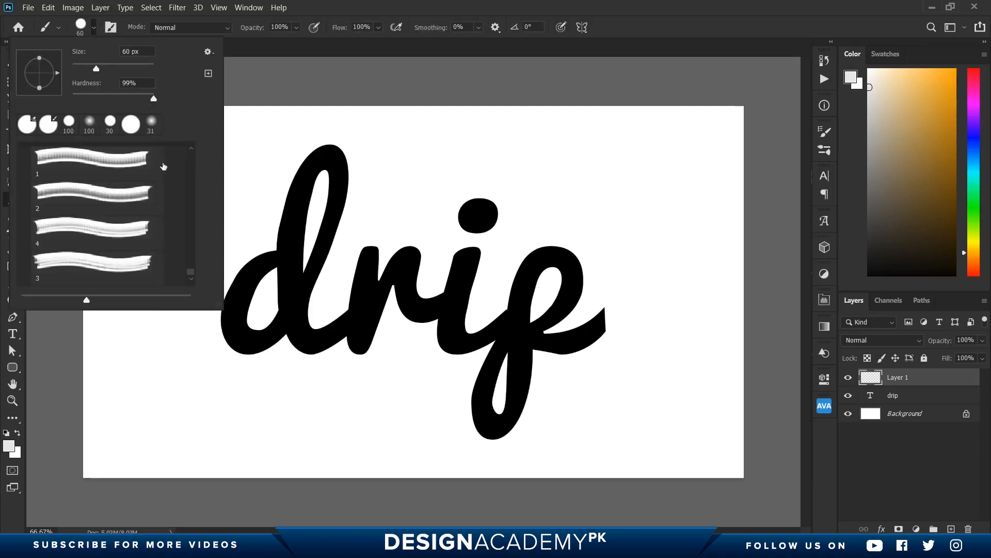
{"action": "left_click", "coordinate": [84, 165]}
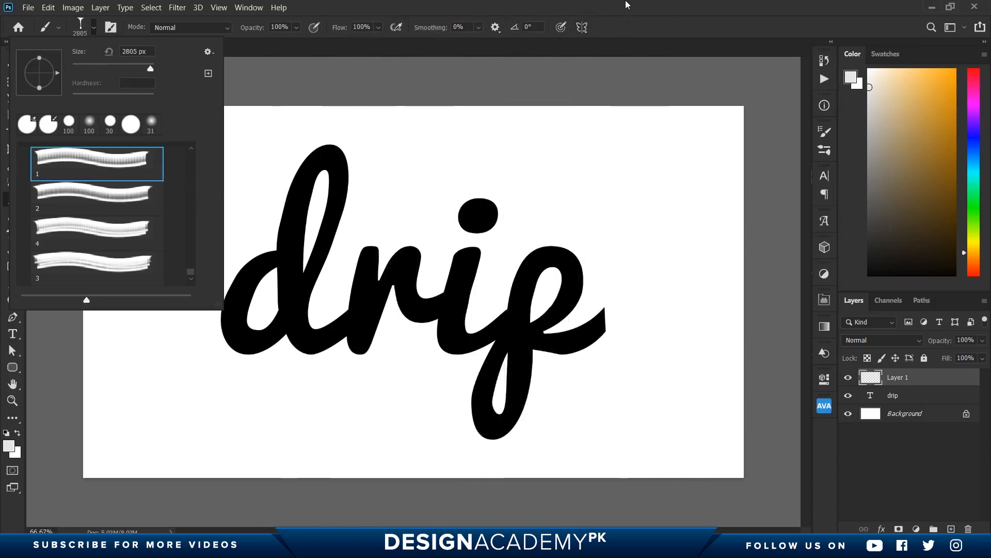
{"action": "left_click", "coordinate": [625, 5]}
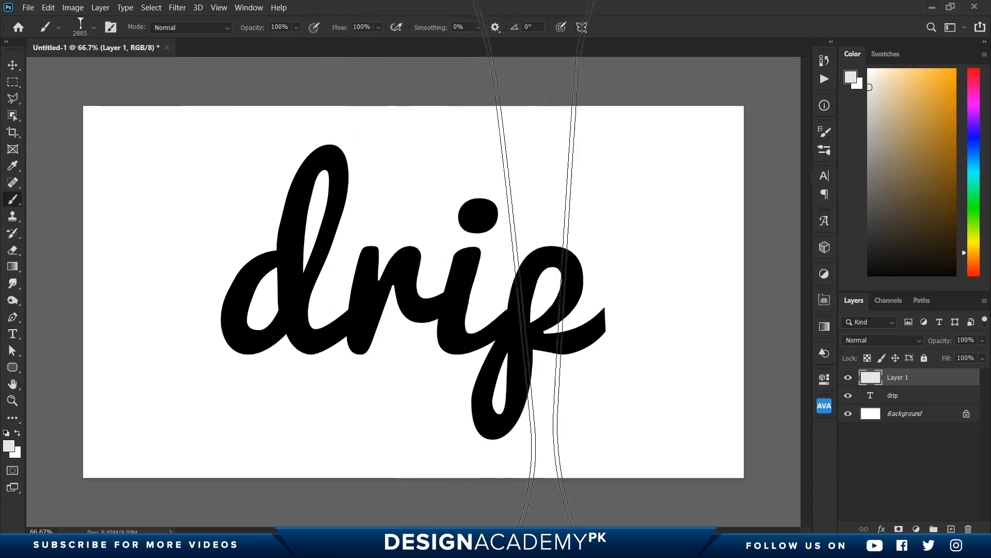
Reduce the size of drip brush 1 to 202 px
{"action": "right_click", "coordinate": [447, 186]}
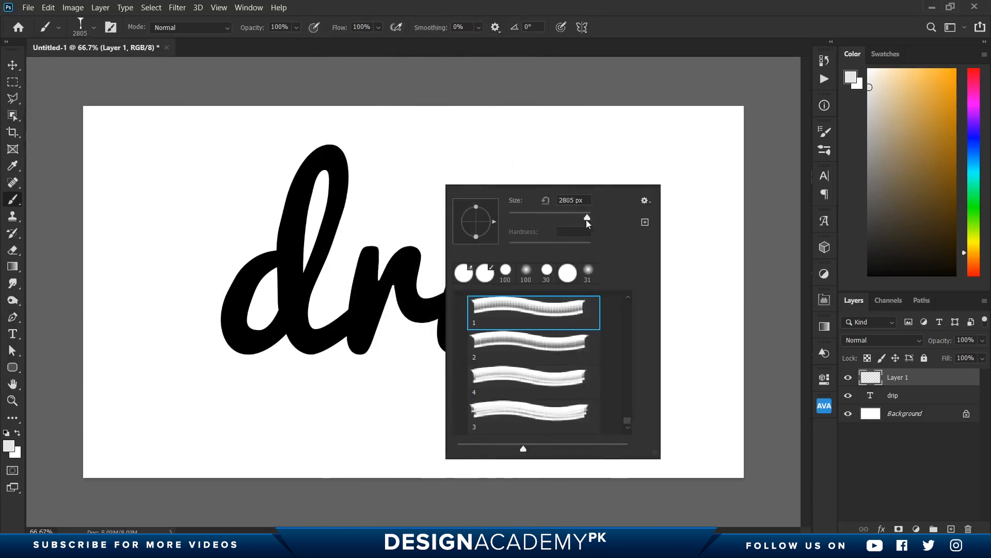
{"action": "left_click_drag", "start_coordinate": [588, 218], "coordinate": [582, 219]}
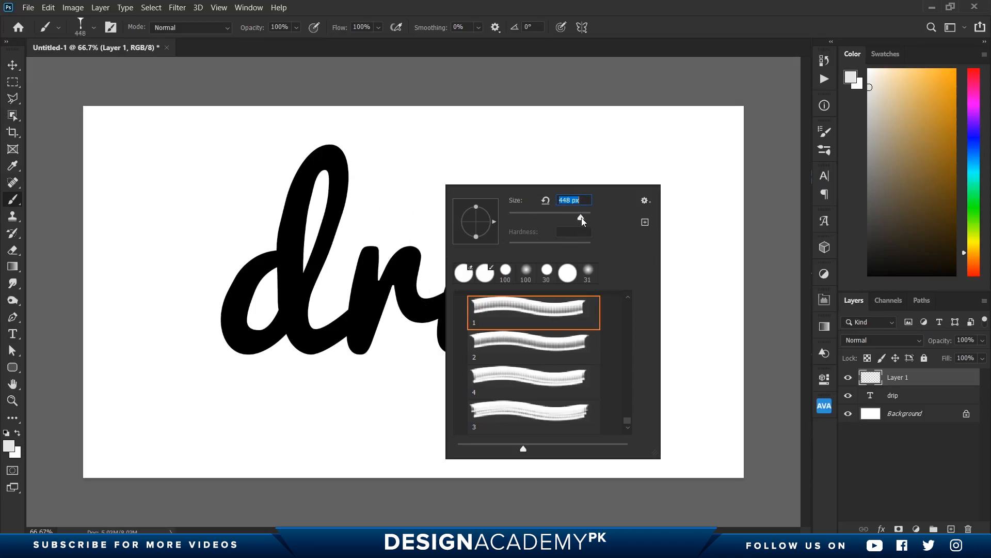
{"action": "left_click_drag", "start_coordinate": [581, 220], "coordinate": [577, 218]}
{"action": "left_click", "coordinate": [914, 385]}
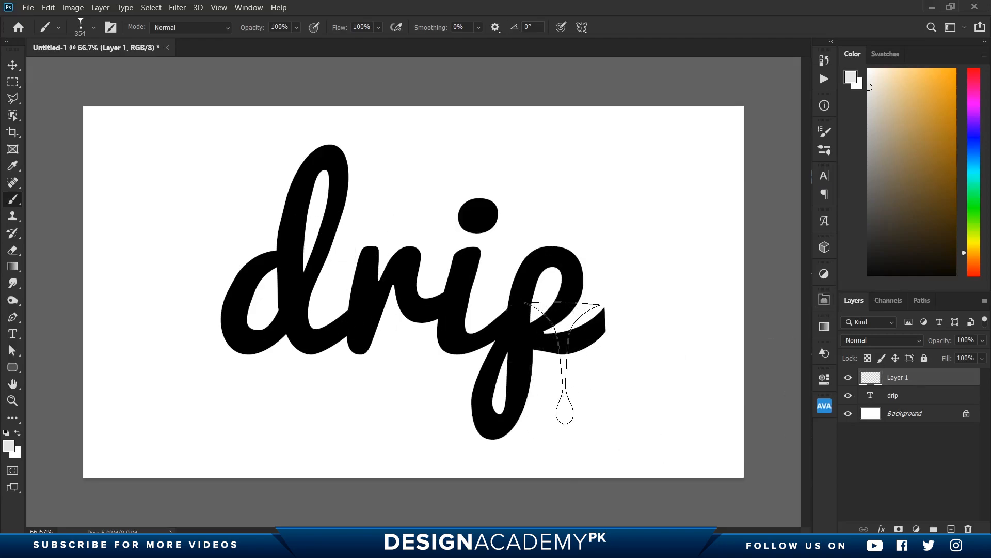
{"action": "right_click", "coordinate": [662, 322]}
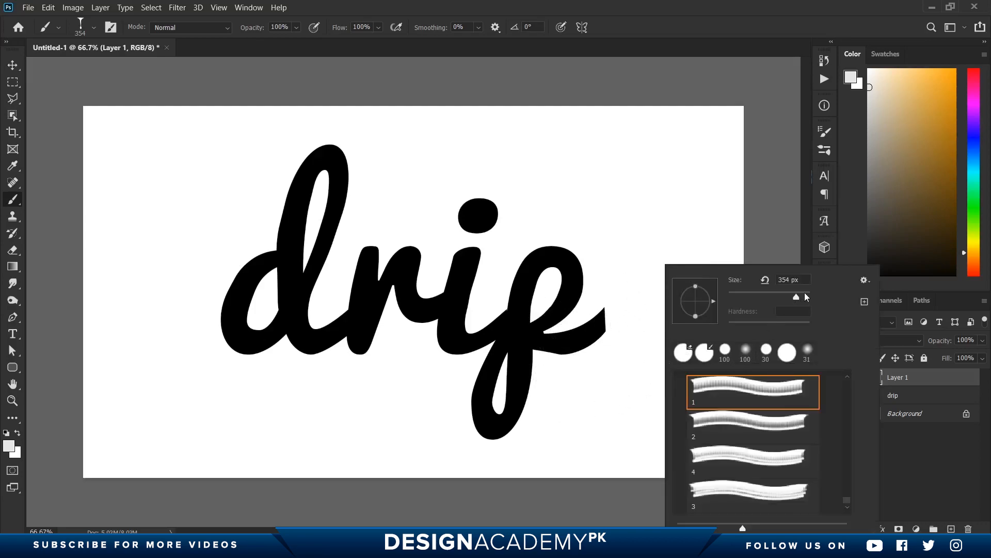
{"action": "left_click_drag", "start_coordinate": [797, 295], "coordinate": [790, 297]}
Undo the light grey test drip under the p and set the foreground colour to black (000000)
{"action": "left_click", "coordinate": [566, 379]}
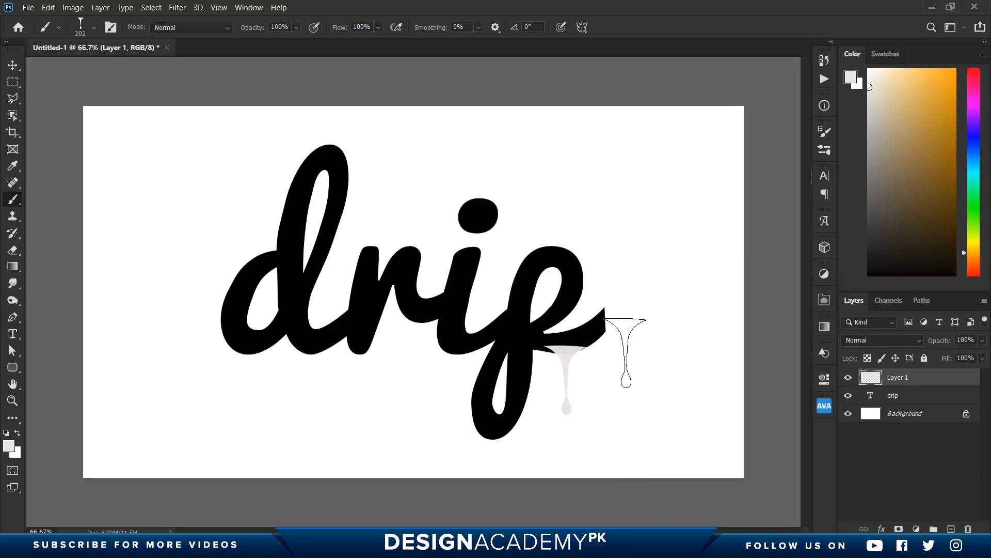
{"action": "key", "text": "ctrl+z"}
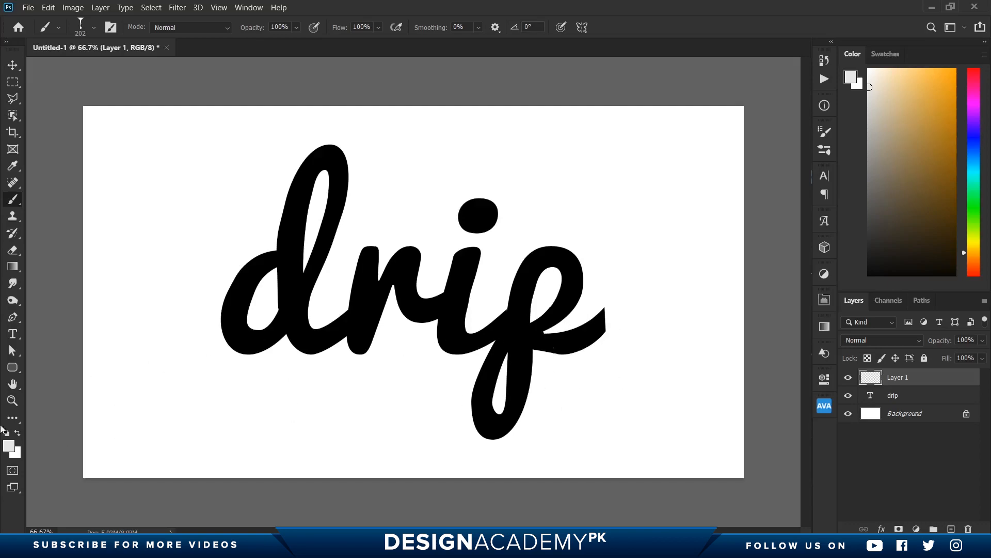
{"action": "left_click", "coordinate": [9, 446]}
{"action": "left_click_drag", "start_coordinate": [734, 355], "coordinate": [599, 451]}
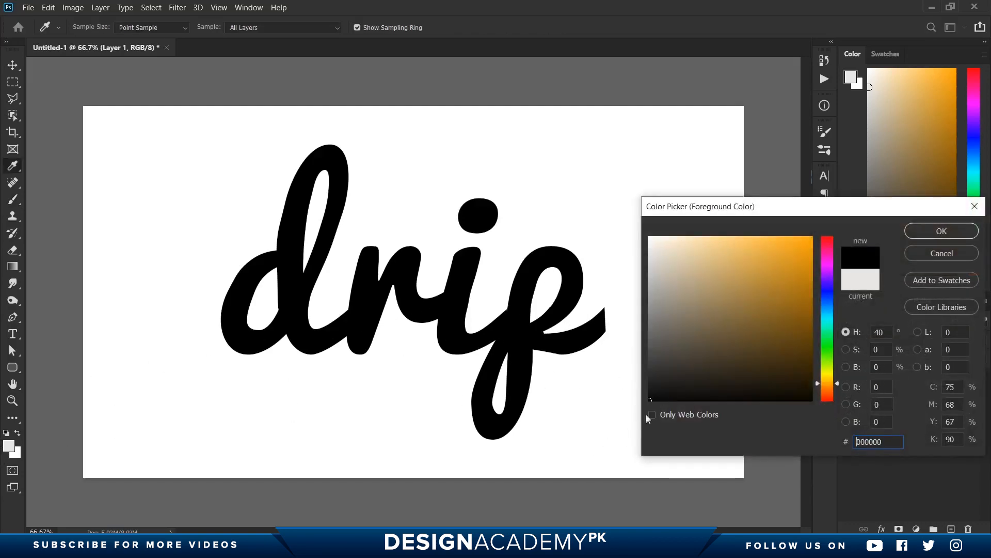
{"action": "left_click", "coordinate": [922, 237]}
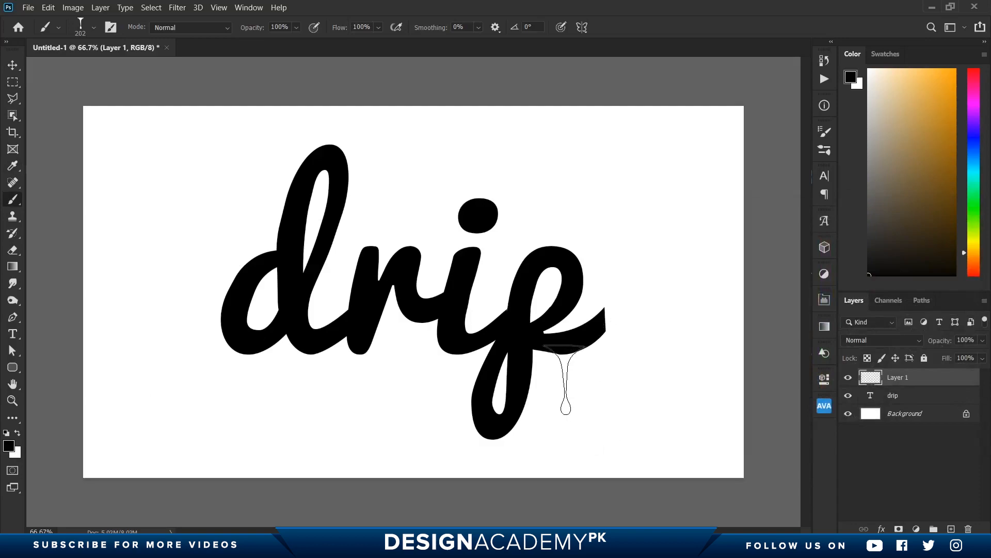
Stamp single black drips beneath the tail of the p and the left bowl of the d, and reduce the brush to 100 px
{"action": "left_click", "coordinate": [566, 379]}
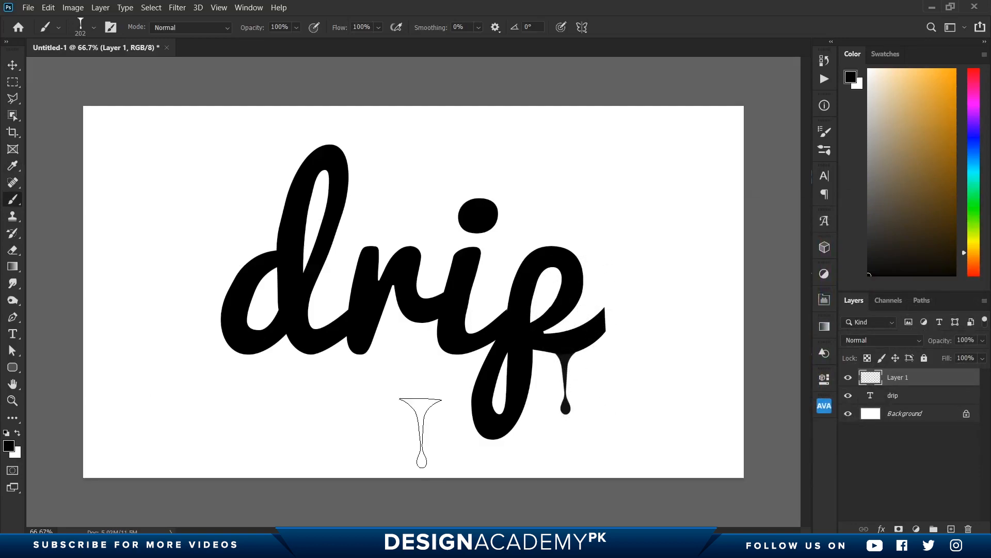
{"action": "left_click", "coordinate": [252, 380]}
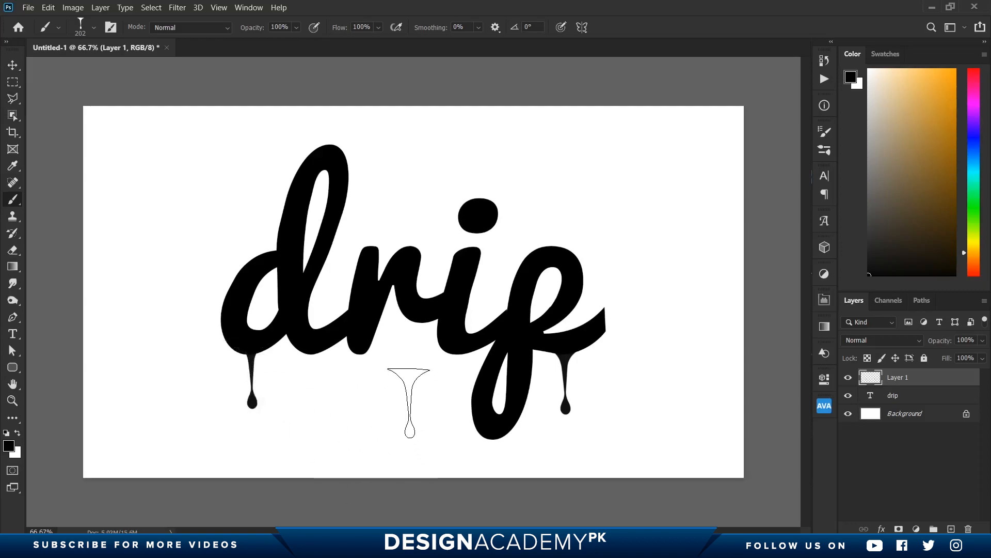
{"action": "key", "text": "bracketleft"}
{"action": "key", "text": "bracketleft"}
{"action": "key", "text": "bracketleft"}
{"action": "key", "text": "bracketleft"}
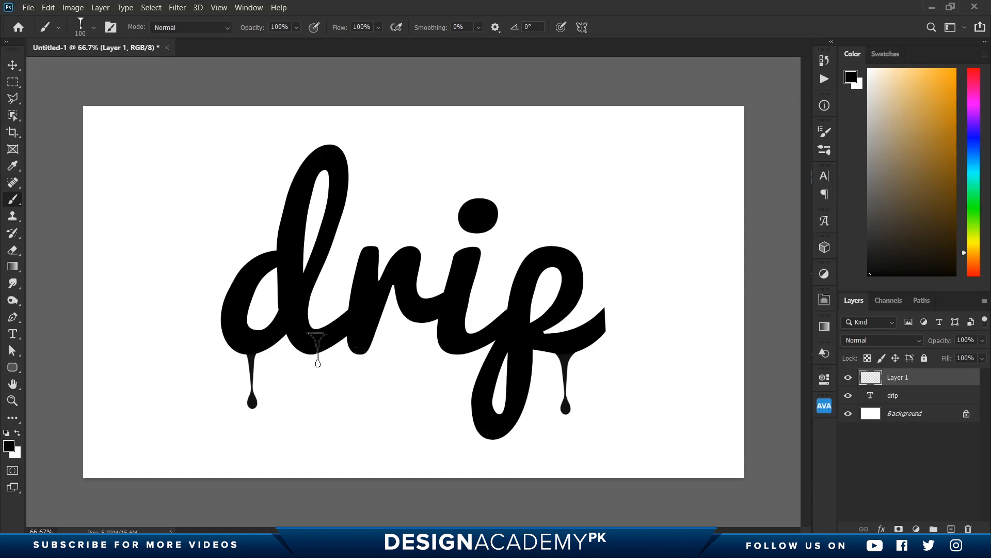
Choose drip brush 4 at 193 px and stamp double drips beneath the bowl and the stem of the d
{"action": "right_click", "coordinate": [218, 212]}
{"action": "left_click", "coordinate": [310, 381]}
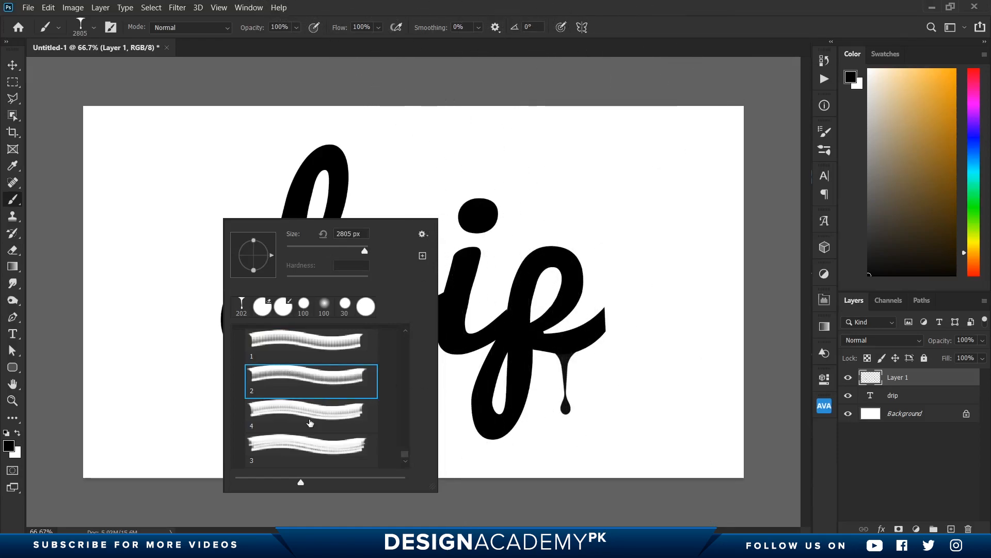
{"action": "left_click", "coordinate": [304, 416]}
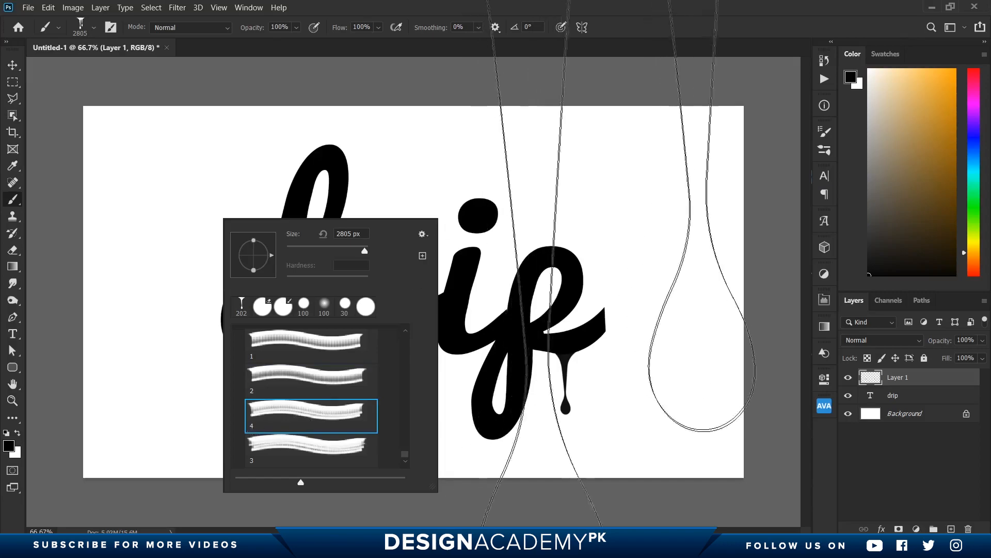
{"action": "key", "text": "Return"}
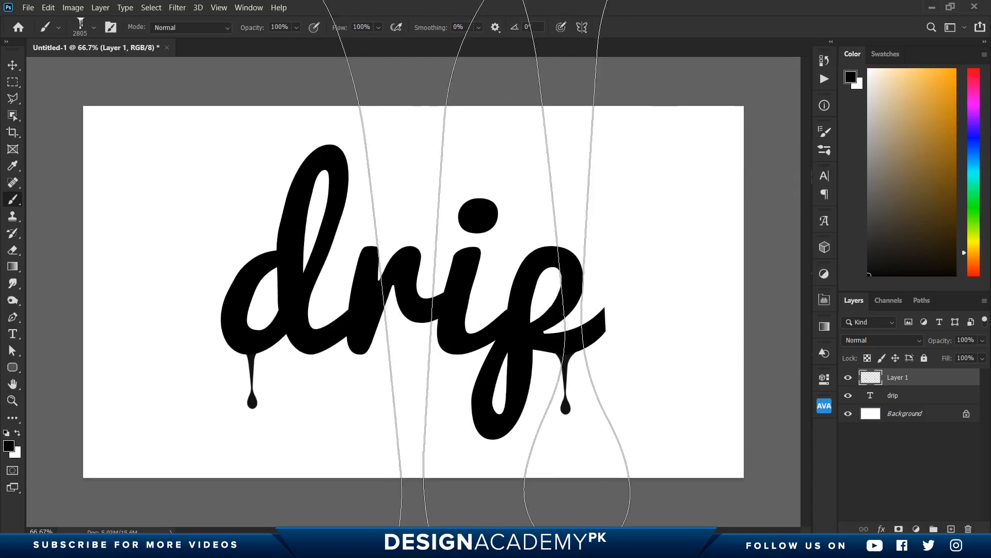
{"action": "right_click", "coordinate": [450, 264]}
{"action": "left_click_drag", "start_coordinate": [562, 292], "coordinate": [572, 296]}
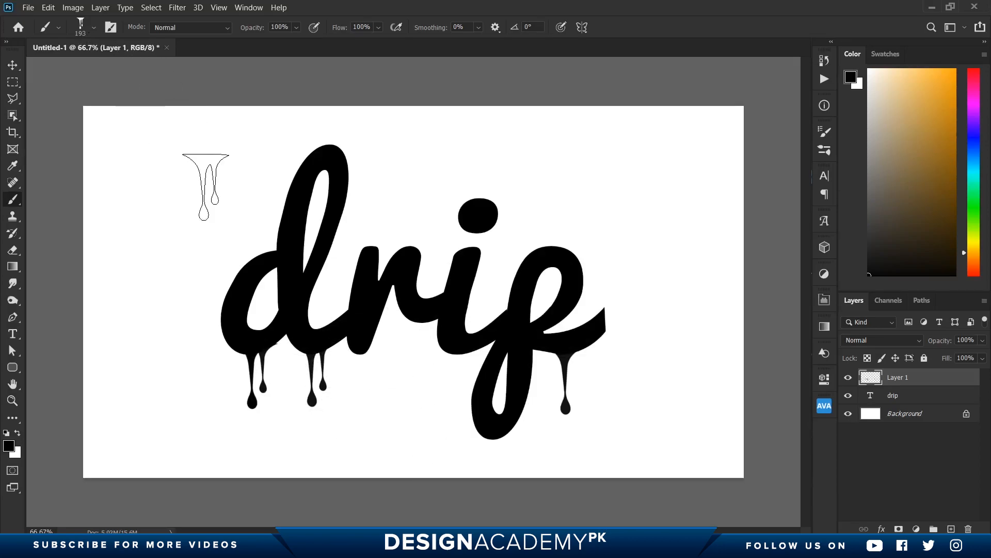
Choose drip brush 3, reduce it to 125 px and stamp a cluster of drips beneath the i
{"action": "right_click", "coordinate": [212, 211]}
{"action": "left_click", "coordinate": [304, 427]}
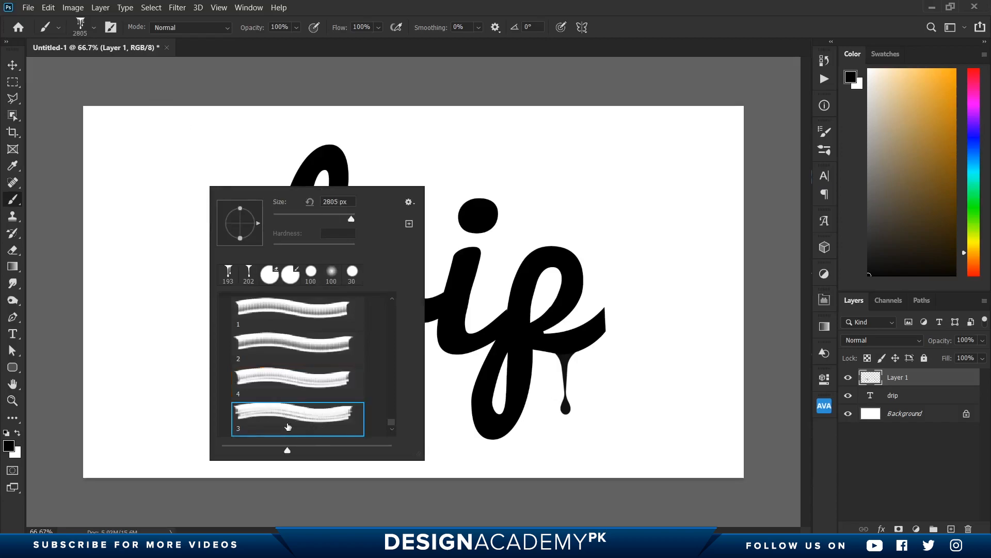
{"action": "key", "text": "Return"}
{"action": "key", "text": "["}
{"action": "key", "text": "["}
{"action": "key", "text": "bracketleft"}
{"action": "key", "text": "bracketleft"}
{"action": "key", "text": "bracketleft"}
{"action": "key", "text": "bracketleft"}
{"action": "key", "text": "bracketleft"}
{"action": "key", "text": "bracketleft"}
{"action": "key", "text": "bracketleft"}
{"action": "key", "text": "bracketleft"}
{"action": "key", "text": "bracketleft"}
{"action": "key", "text": "bracketleft"}
{"action": "key", "text": "bracketleft"}
{"action": "key", "text": "bracketleft"}
{"action": "key", "text": "bracketleft"}
{"action": "key", "text": "bracketleft"}
{"action": "key", "text": "bracketleft"}
{"action": "key", "text": "bracketleft"}
{"action": "key", "text": "bracketleft"}
{"action": "key", "text": "bracketleft"}
{"action": "key", "text": "bracketleft"}
{"action": "key", "text": "bracketleft"}
{"action": "key", "text": "bracketleft"}
{"action": "key", "text": "bracketleft"}
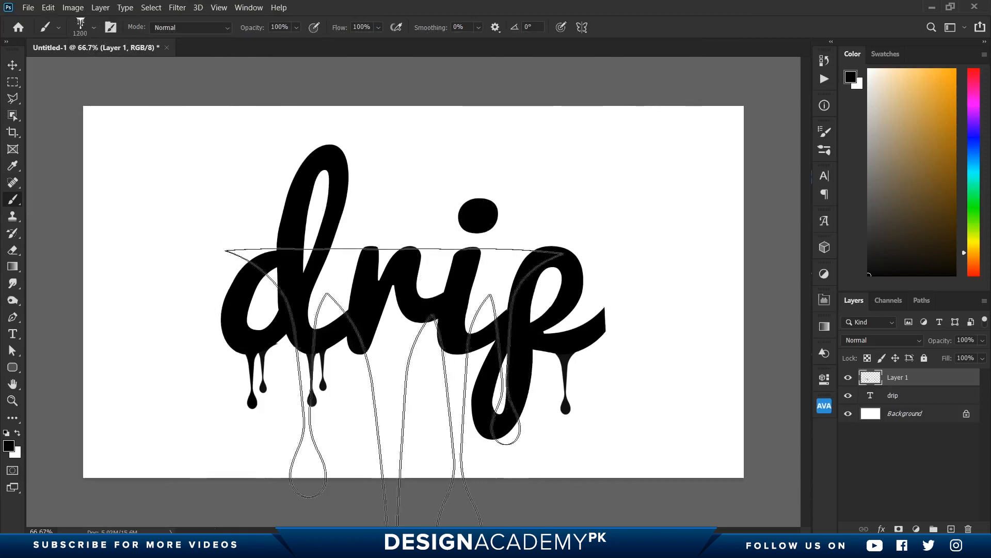
{"action": "key", "text": "bracketleft"}
{"action": "key", "text": "bracketleft"}
{"action": "key", "text": "bracketleft"}
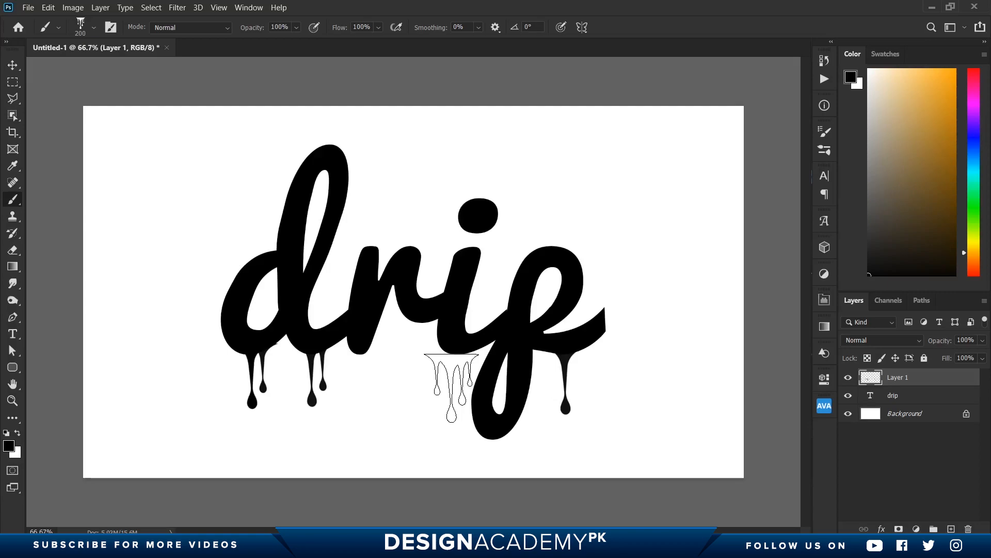
{"action": "key", "text": "bracketleft"}
{"action": "key", "text": "bracketleft"}
{"action": "key", "text": "bracketleft"}
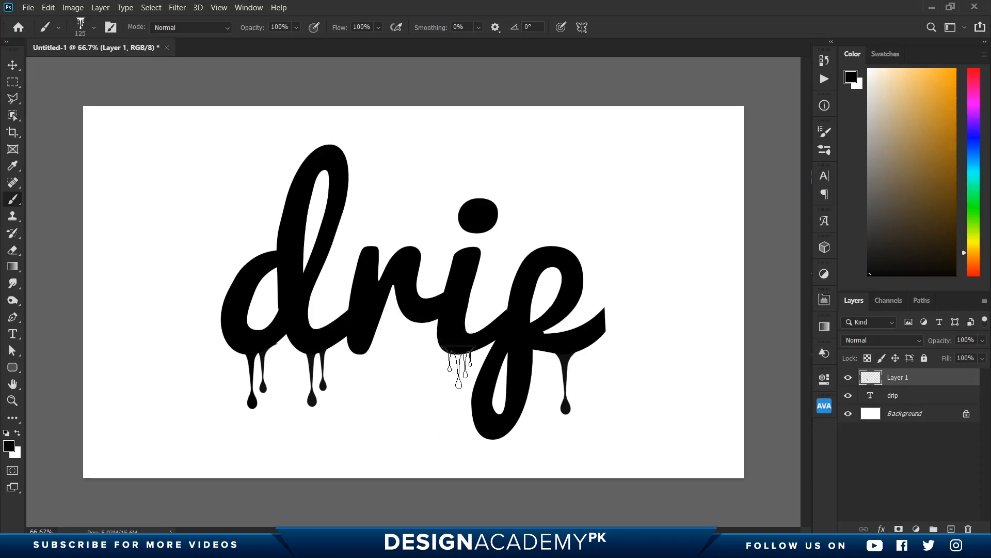
{"action": "left_click", "coordinate": [459, 367]}
Stamp small single drips beneath the curve and the left stem of the r, using a 70 px brush for the stem
{"action": "key", "text": "bracketleft"}
{"action": "key", "text": "bracketleft"}
{"action": "key", "text": "bracketleft"}
{"action": "key", "text": "bracketleft"}
{"action": "left_click", "coordinate": [423, 337]}
{"action": "left_click", "coordinate": [360, 356]}
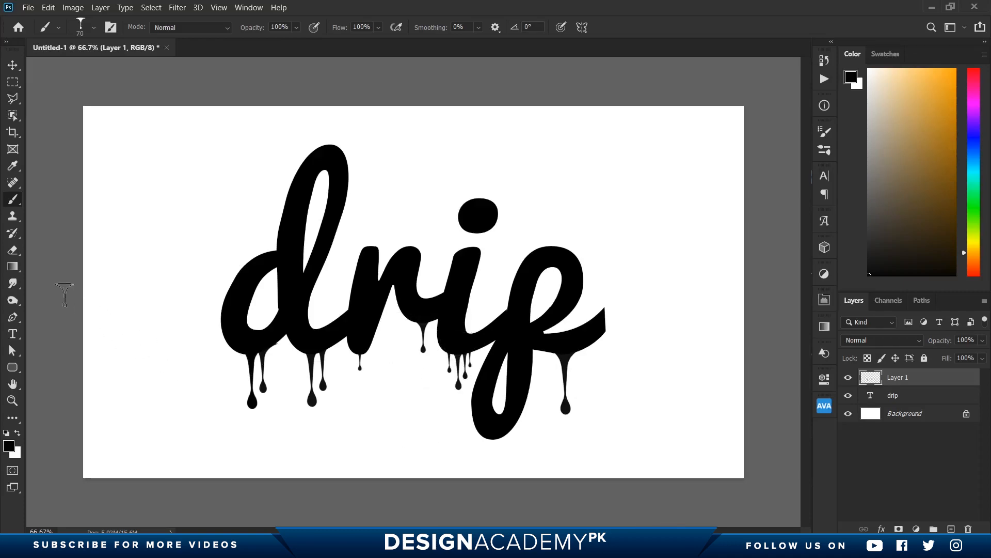
Erase the stray drip edges beside the drips between the bowl and stem of the d on Layer 1
{"action": "left_click", "coordinate": [12, 250]}
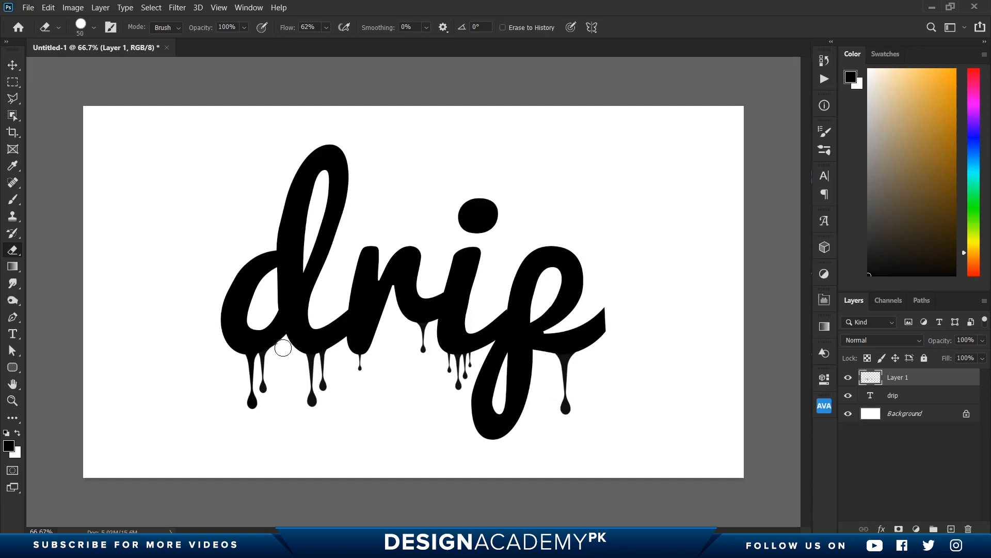
{"action": "mouse_move", "coordinate": [270, 351]}
{"action": "left_mouse_down"}
{"action": "mouse_move", "coordinate": [327, 361]}
{"action": "mouse_move", "coordinate": [324, 343]}
{"action": "left_mouse_up"}
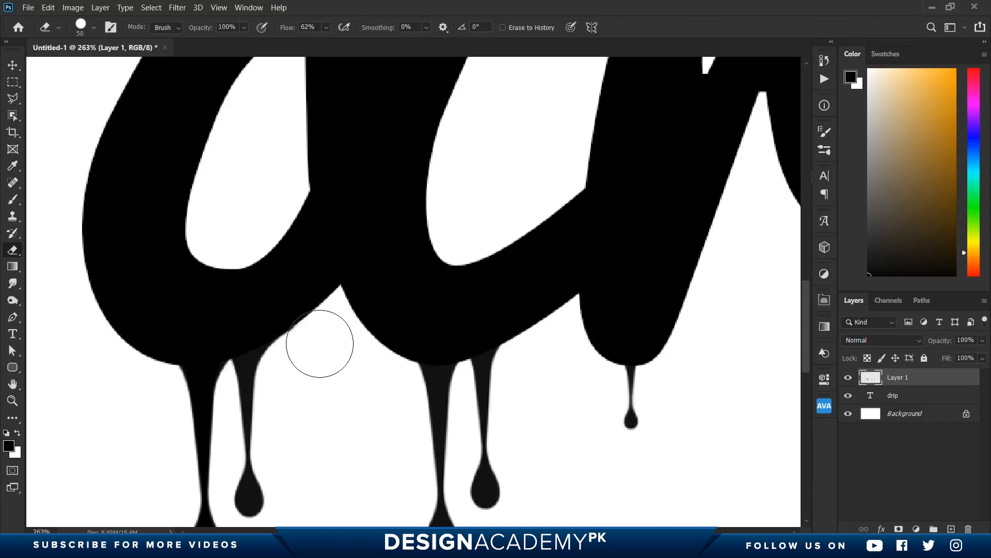
{"action": "left_click_drag", "start_coordinate": [287, 284], "coordinate": [222, 286]}
{"action": "key", "text": "ctrl+0"}
Convert Layer 1 and the "drip" text layer together into one smart object
{"action": "key", "text": "v"}
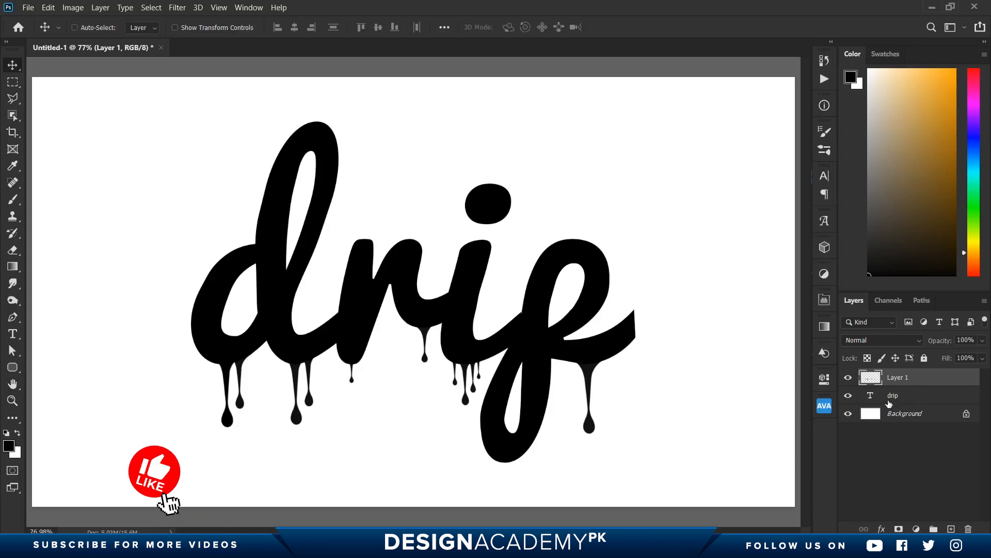
{"action": "left_click", "coordinate": [889, 403], "text": "shift"}
{"action": "right_click", "coordinate": [900, 401]}
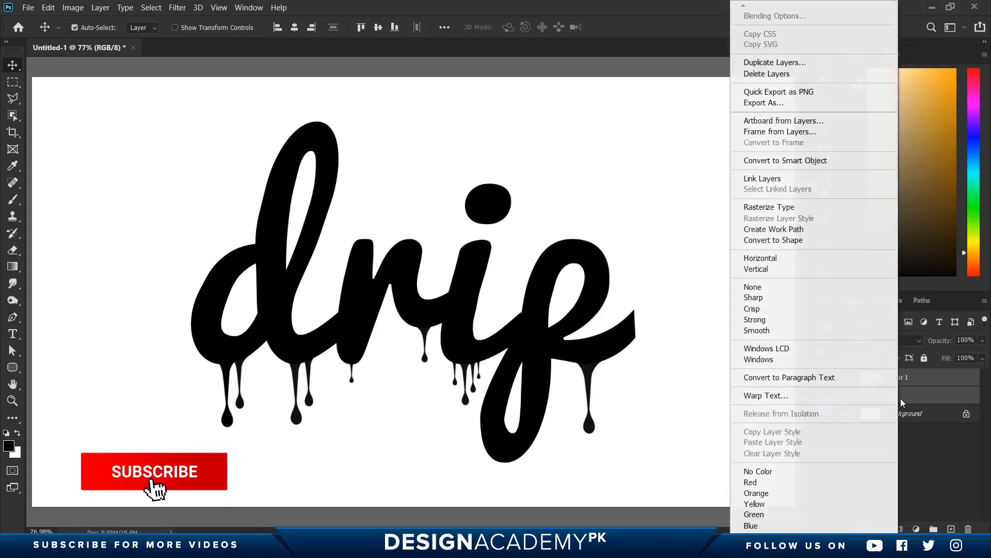
{"action": "left_click", "coordinate": [798, 163]}
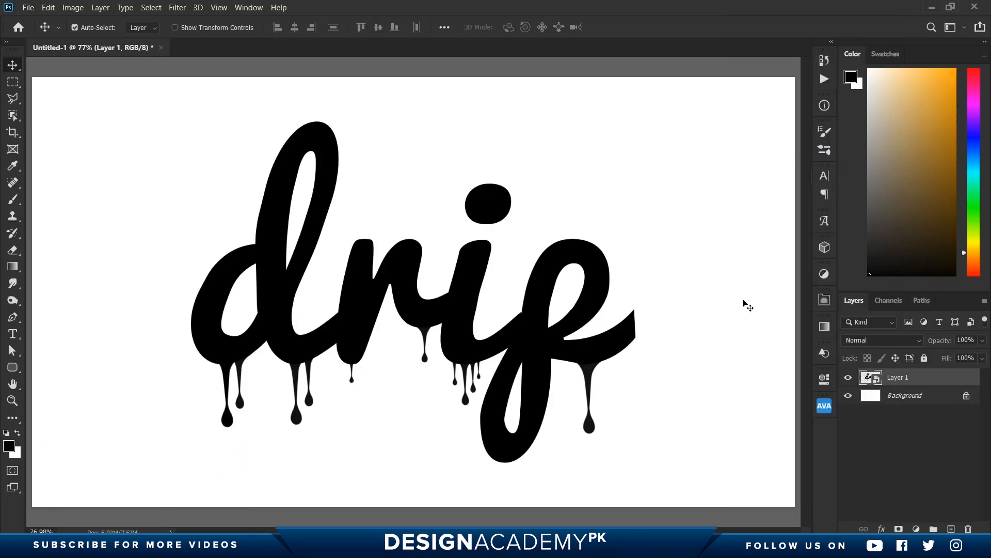
Duplicate the Layer 1 smart object twice, keeping the default names, and hide both copies
{"action": "right_click", "coordinate": [896, 378]}
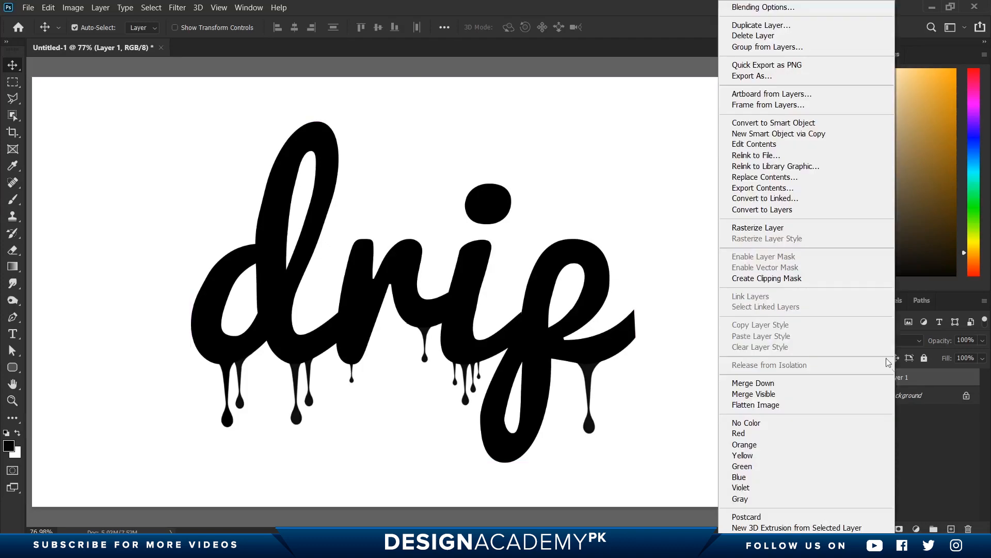
{"action": "left_click", "coordinate": [762, 24]}
{"action": "left_click", "coordinate": [568, 137]}
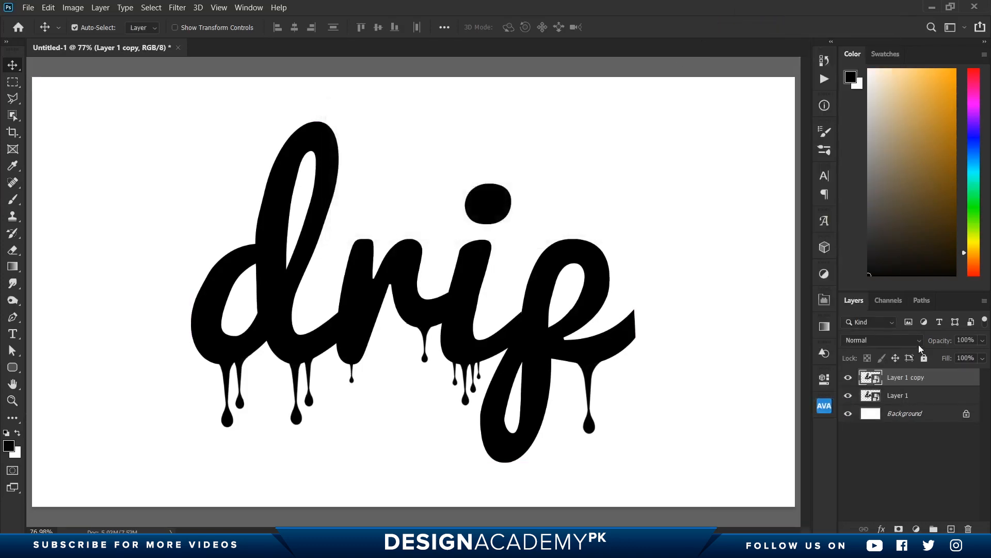
{"action": "right_click", "coordinate": [909, 381]}
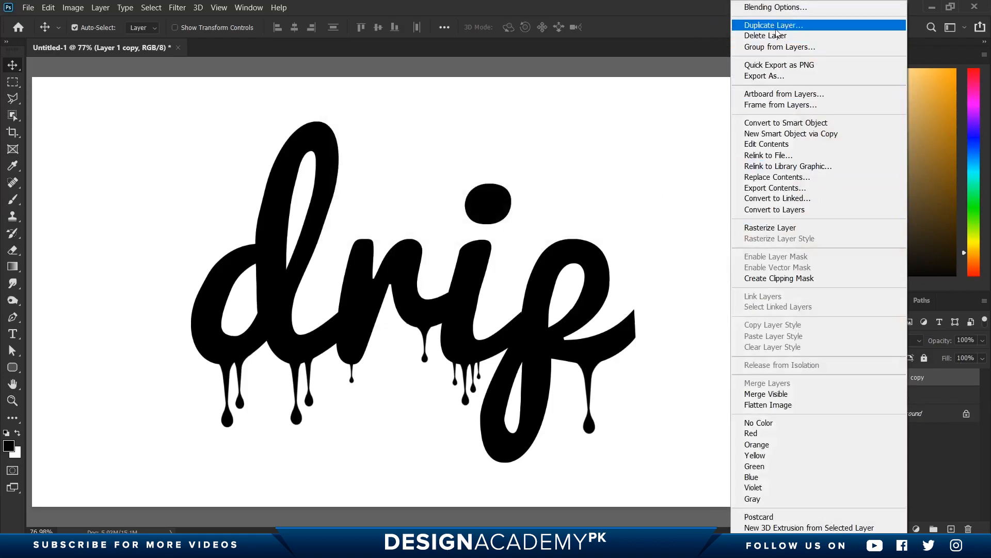
{"action": "left_click", "coordinate": [762, 24]}
{"action": "left_click", "coordinate": [571, 126]}
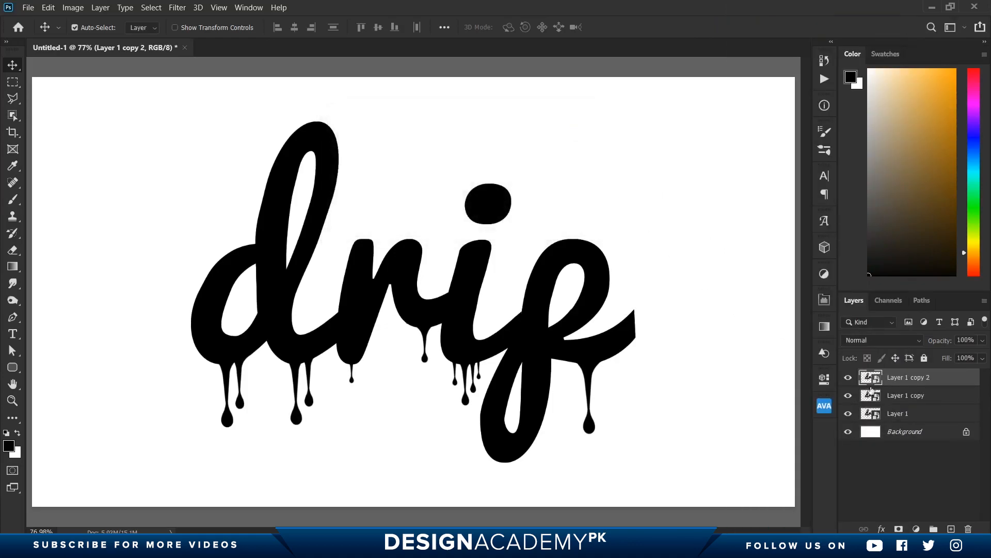
{"action": "left_click", "coordinate": [848, 378]}
{"action": "left_click", "coordinate": [847, 395]}
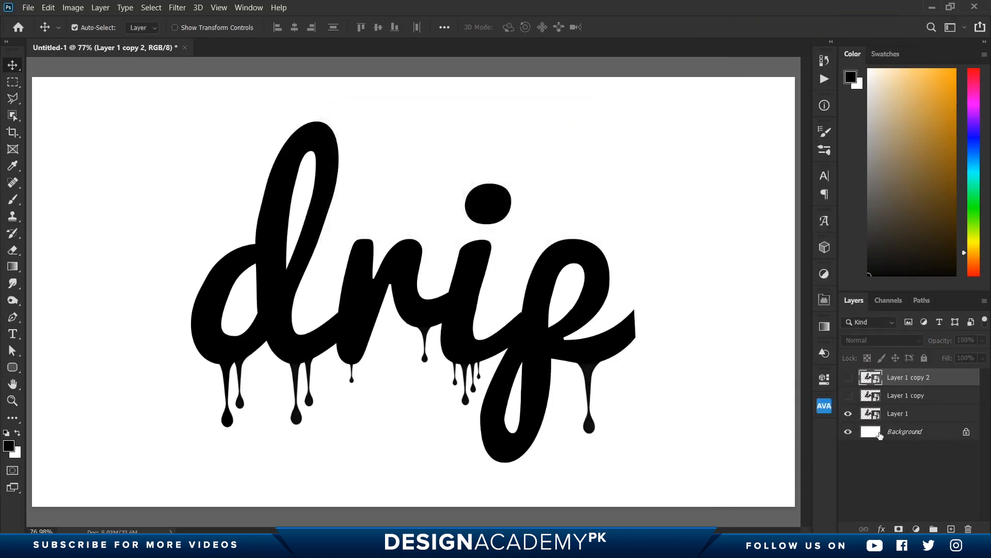
Enable a Color Overlay effect in the layer style of the Layer 1 smart object
{"action": "left_click", "coordinate": [917, 420]}
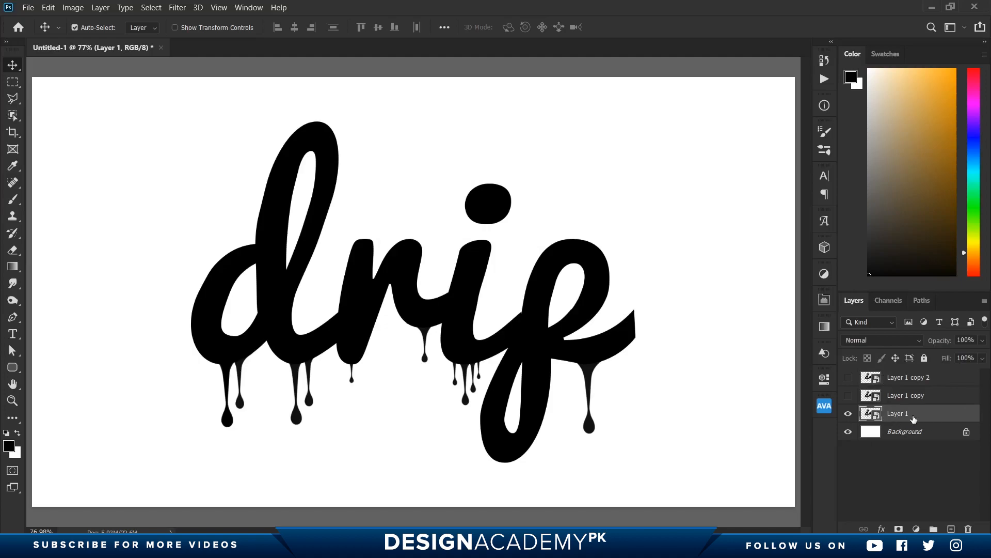
{"action": "right_click", "coordinate": [914, 418]}
{"action": "left_click", "coordinate": [768, 8]}
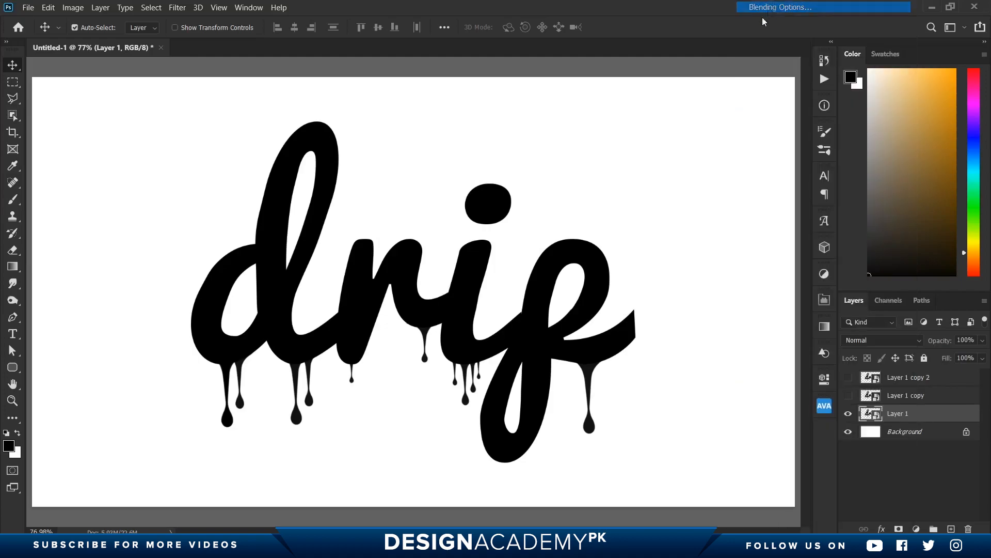
{"action": "left_click_drag", "start_coordinate": [585, 167], "coordinate": [425, 144]}
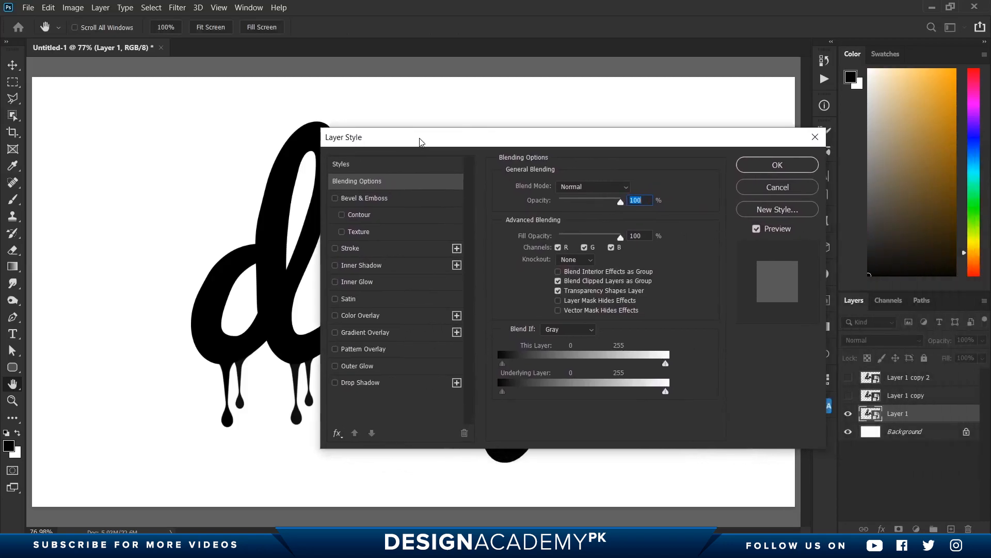
{"action": "left_click", "coordinate": [364, 320]}
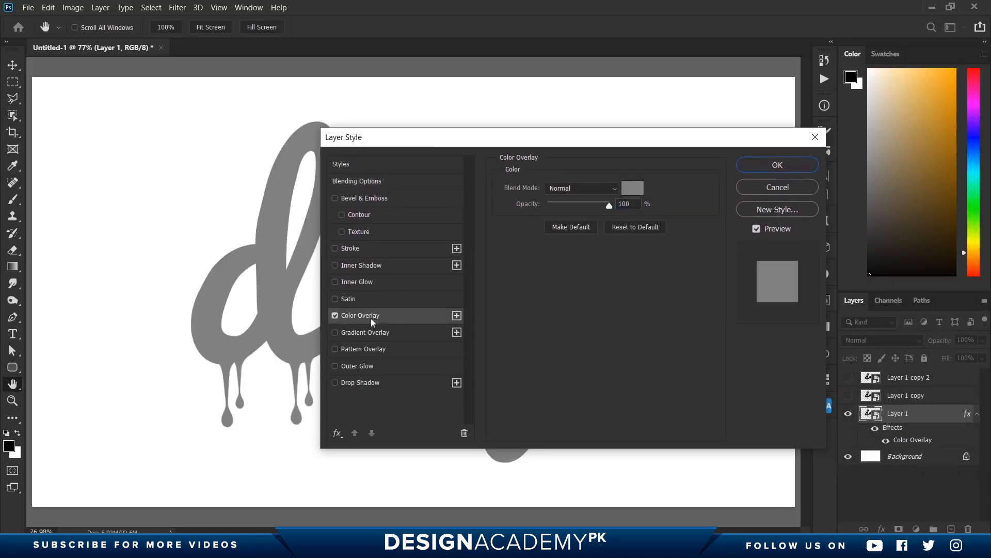
{"action": "left_click_drag", "start_coordinate": [393, 137], "coordinate": [449, 133]}
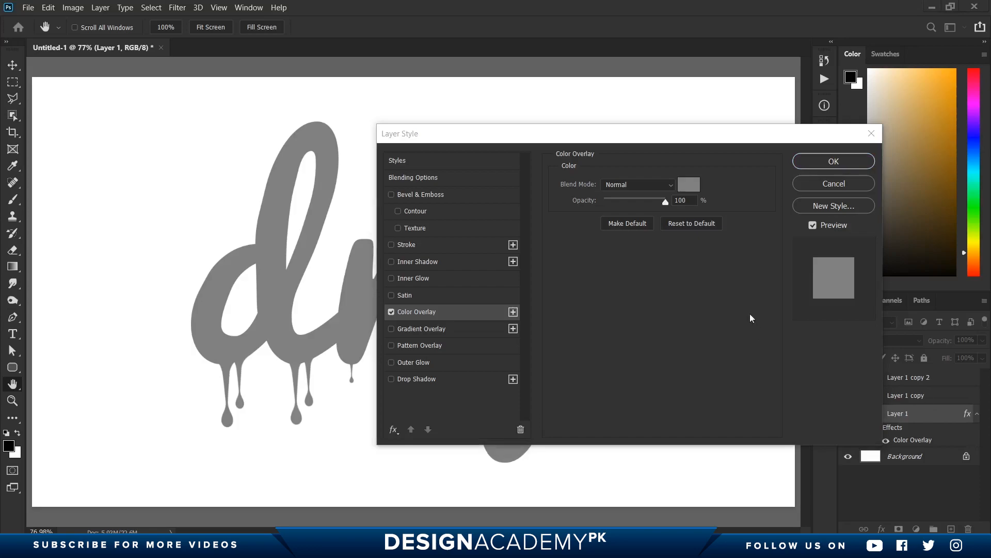
{"action": "key", "text": "Return"}
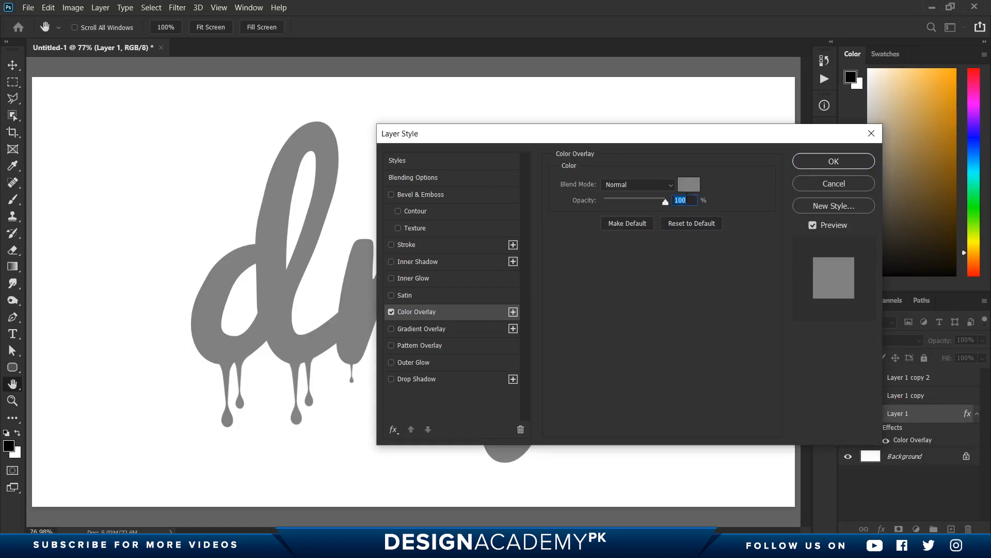
Set the Color Overlay color to orange ff8a00
{"action": "left_click", "coordinate": [689, 184]}
{"action": "mouse_move", "coordinate": [827, 398]}
{"action": "left_mouse_down"}
{"action": "mouse_move", "coordinate": [839, 418]}
{"action": "mouse_move", "coordinate": [828, 383]}
{"action": "left_mouse_up"}
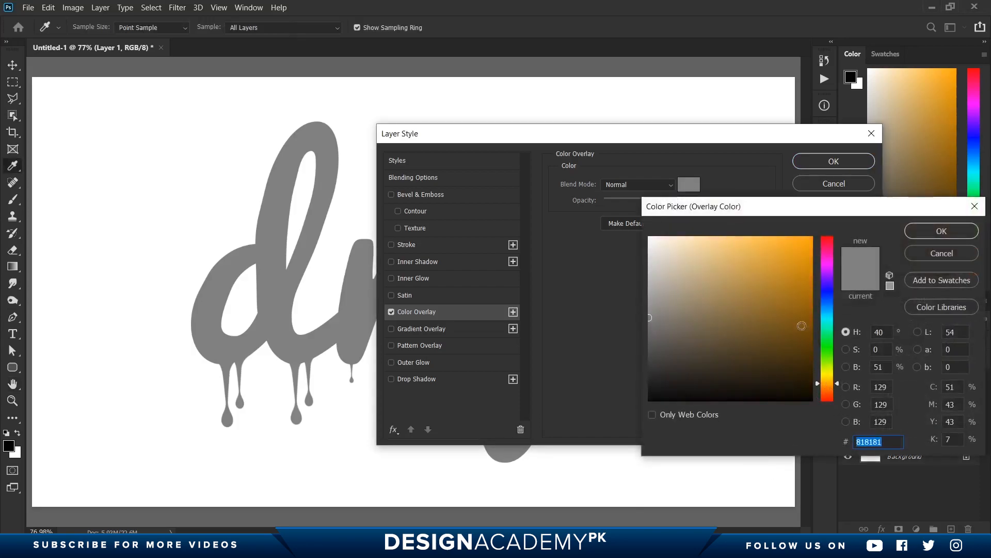
{"action": "type", "text": "ffa800"}
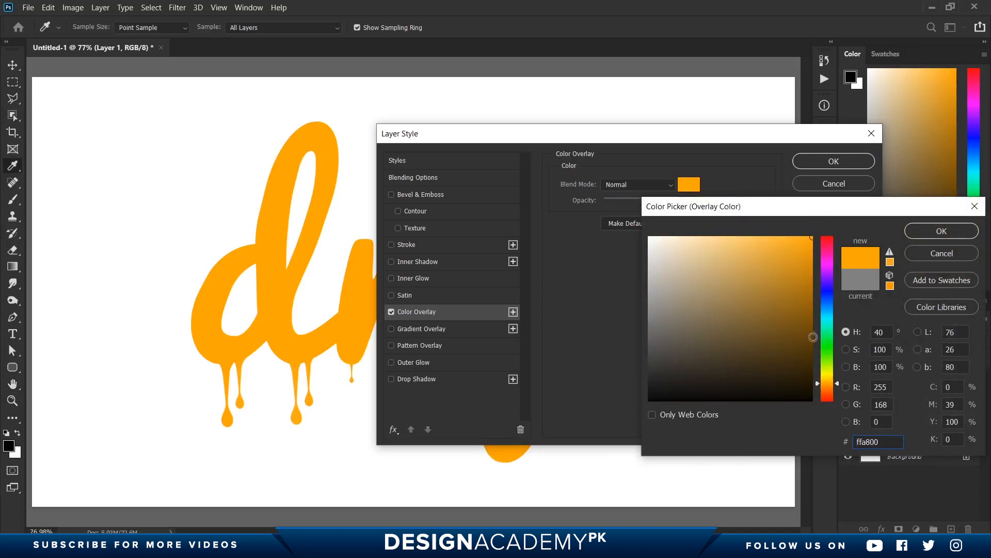
{"action": "left_click_drag", "start_coordinate": [826, 382], "coordinate": [826, 386]}
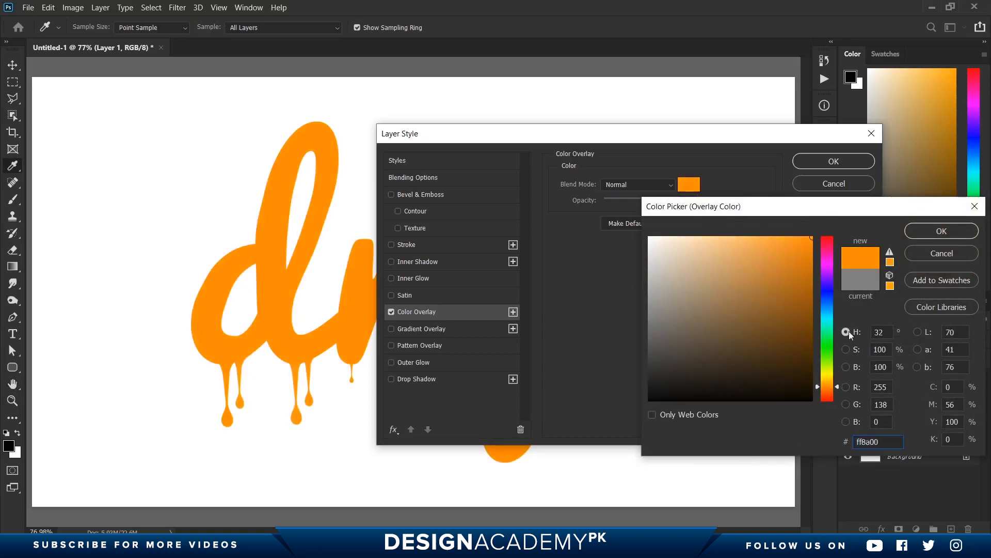
{"action": "left_click", "coordinate": [936, 232]}
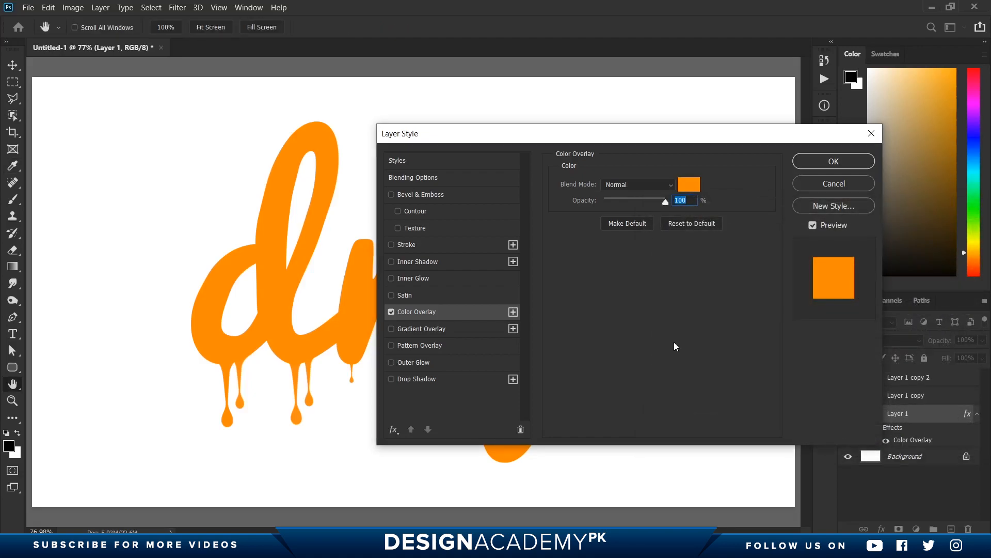
Add a Bevel & Emboss effect with Inner Bevel style, Smooth technique, 72% depth and 30 px size
{"action": "left_click", "coordinate": [411, 194]}
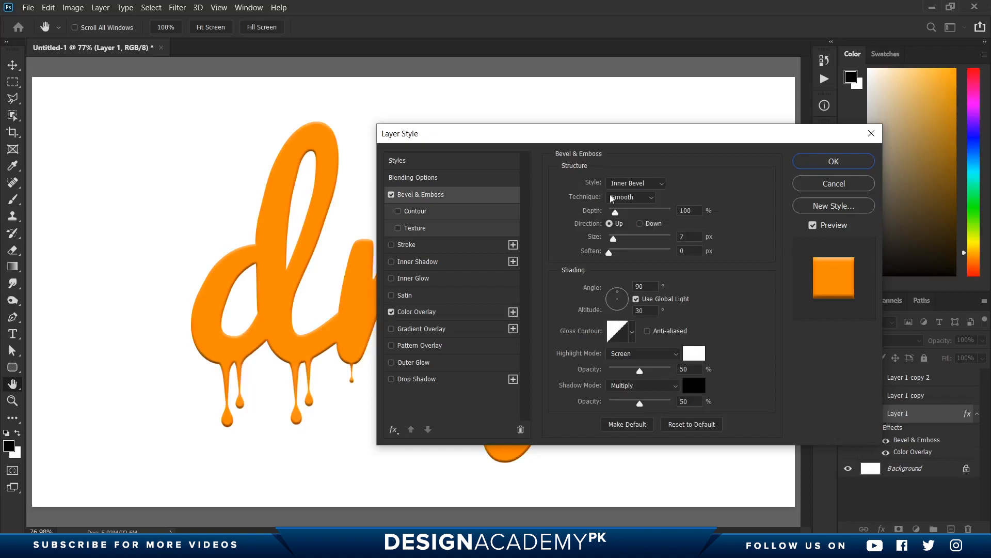
{"action": "left_click", "coordinate": [647, 184]}
{"action": "left_click", "coordinate": [635, 205]}
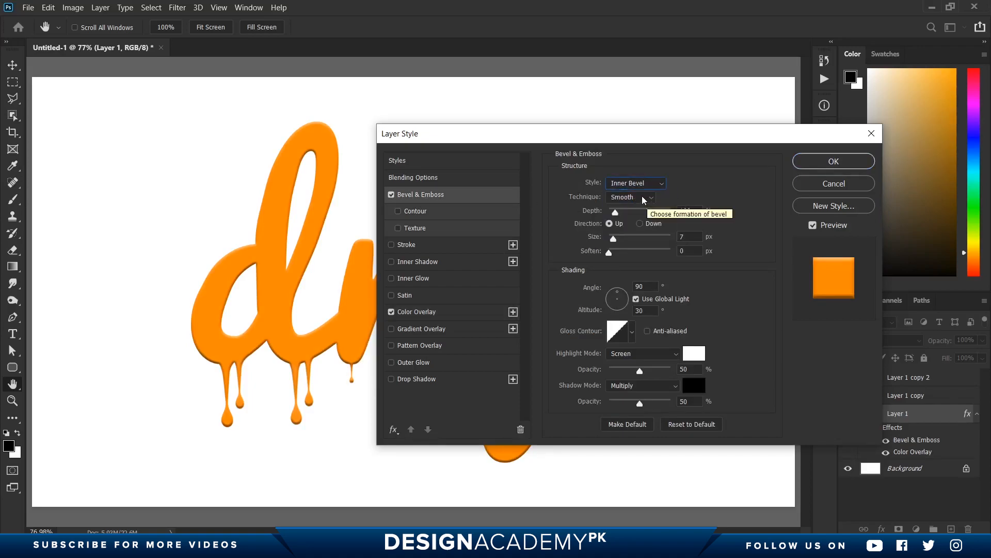
{"action": "left_click", "coordinate": [667, 211]}
{"action": "type", "text": "72"}
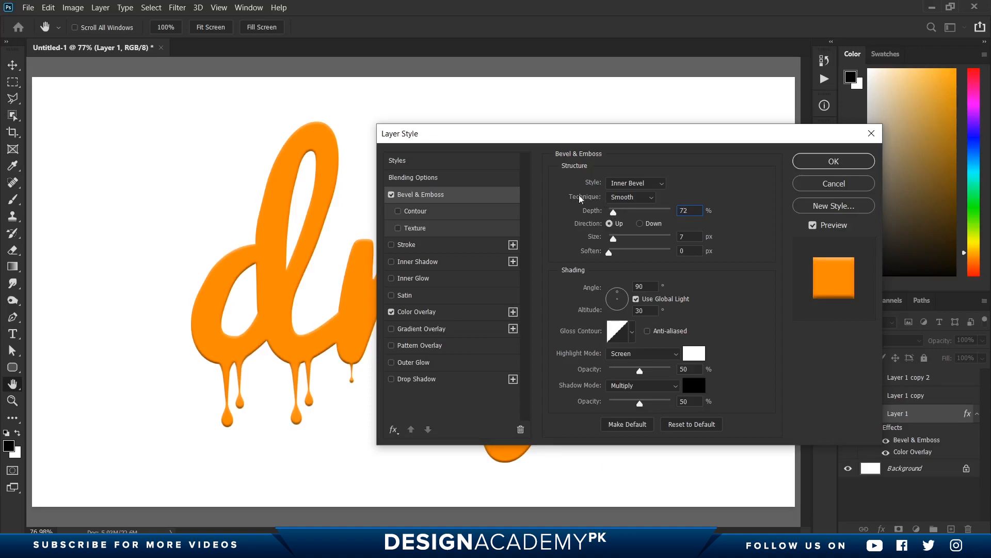
{"action": "left_click_drag", "start_coordinate": [614, 239], "coordinate": [621, 240]}
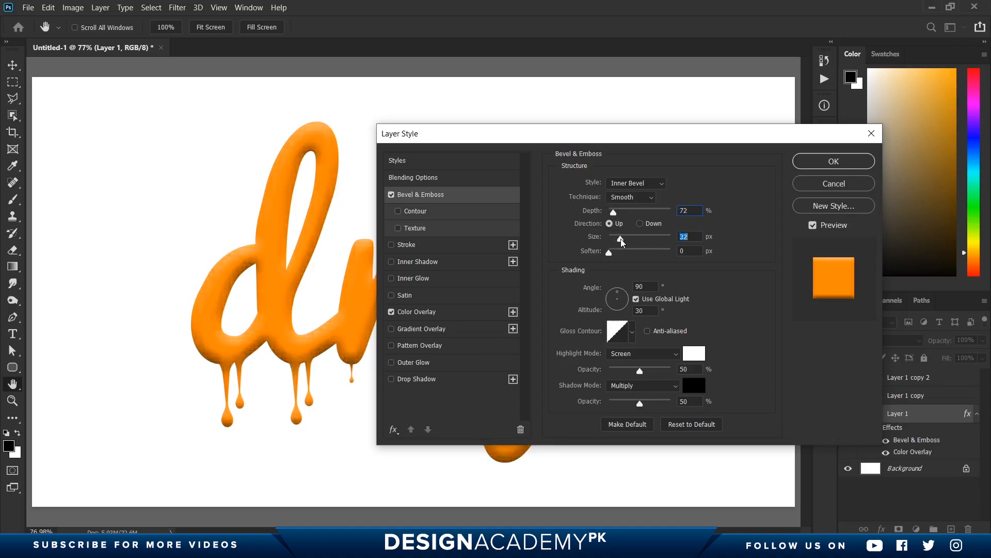
{"action": "type", "text": "30"}
Keep the bevel's lighting angle at 90° and raise its altitude to 70°
{"action": "left_click", "coordinate": [648, 286]}
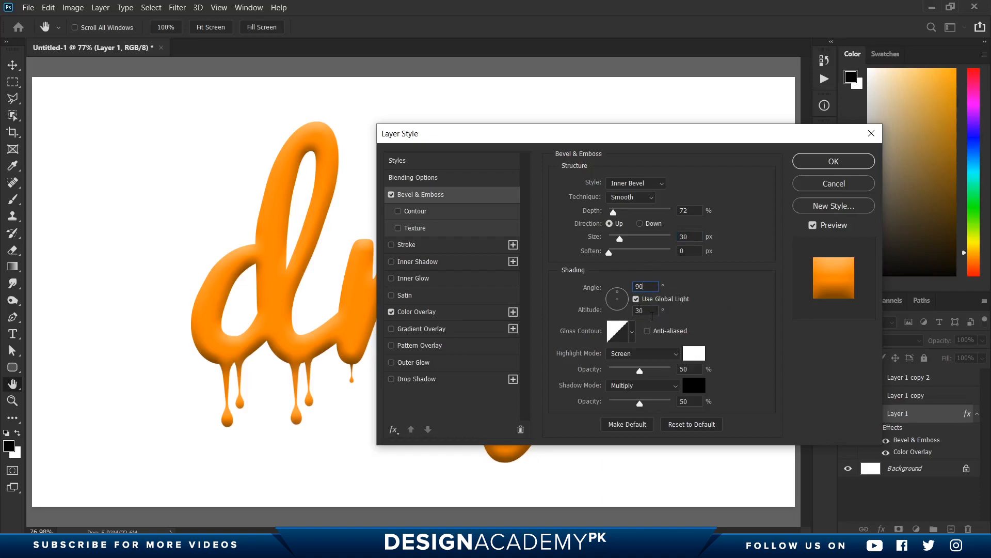
{"action": "left_click", "coordinate": [648, 311]}
{"action": "key", "text": "Up"}
{"action": "key", "text": "Up"}
{"action": "key", "text": "Up"}
{"action": "key", "text": "Up"}
{"action": "key", "text": "Up"}
{"action": "key", "text": "Up"}
{"action": "key", "text": "Up"}
{"action": "key", "text": "Up"}
{"action": "key", "text": "Up"}
{"action": "key", "text": "Up"}
{"action": "key", "text": "Up"}
{"action": "key", "text": "Up"}
{"action": "key", "text": "Up"}
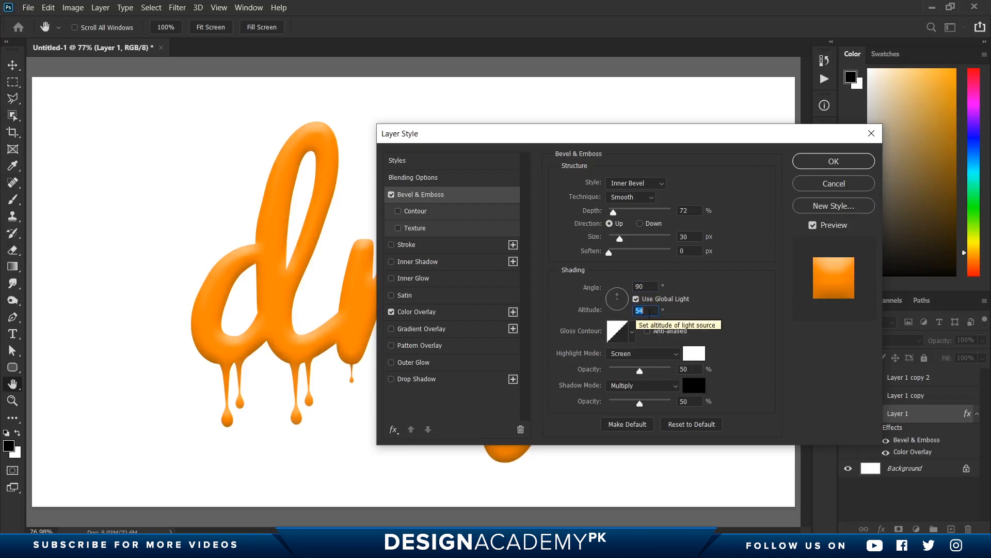
{"action": "key", "text": "Up"}
{"action": "key", "text": "Up"}
{"action": "key", "text": "Up"}
{"action": "key", "text": "Up"}
{"action": "key", "text": "Up"}
{"action": "key", "text": "Up"}
{"action": "key", "text": "Up"}
{"action": "key", "text": "Up"}
{"action": "key", "text": "Up"}
{"action": "key", "text": "Up"}
{"action": "key", "text": "Up"}
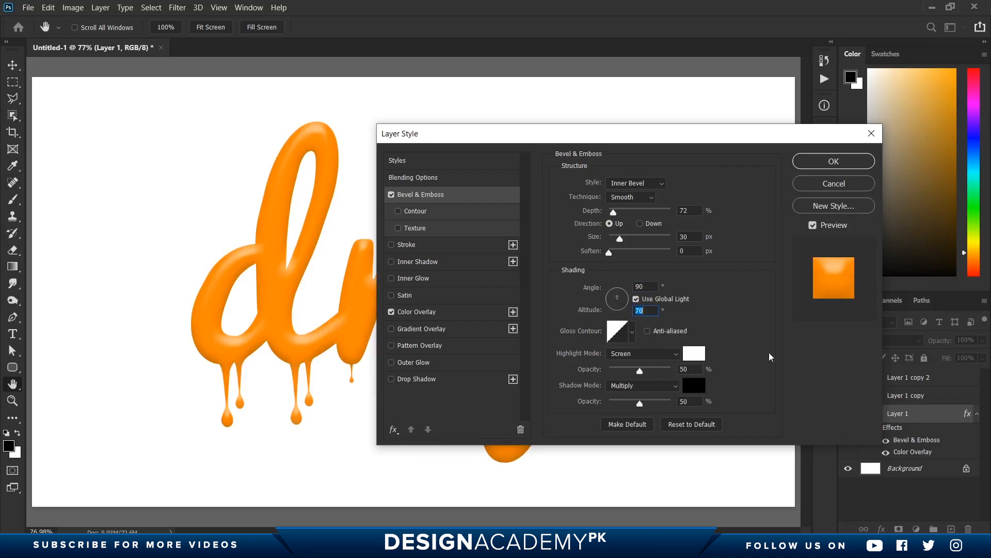
Give the bevel the Cone - Inverted gloss contour and raise its middle point to 44% output at 50% input
{"action": "left_click", "coordinate": [633, 333]}
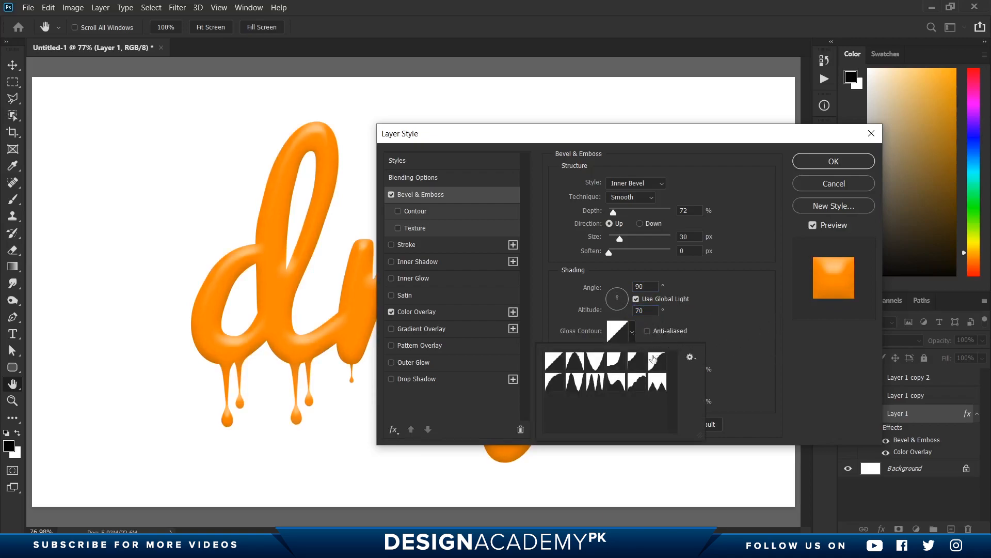
{"action": "left_click", "coordinate": [597, 365]}
{"action": "left_click", "coordinate": [755, 329]}
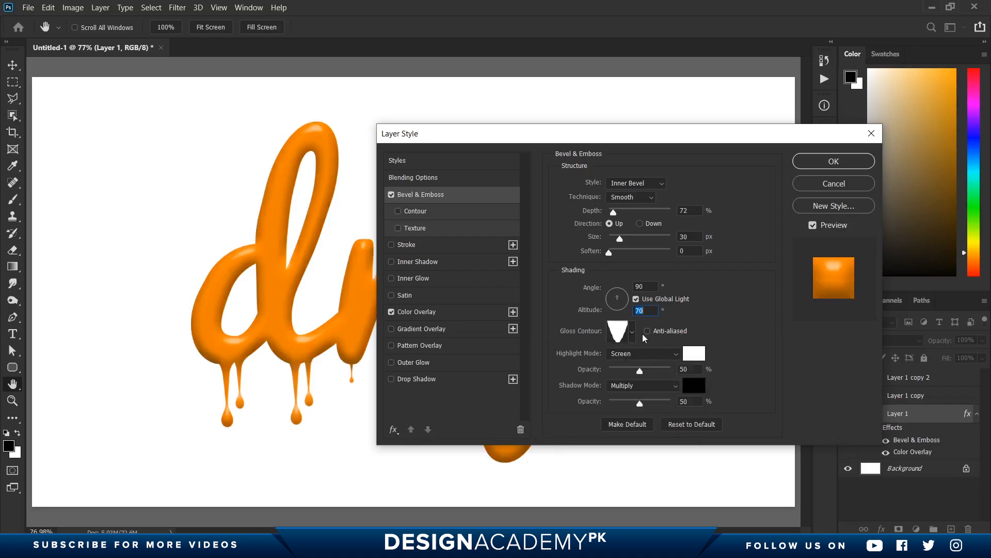
{"action": "left_click", "coordinate": [619, 338]}
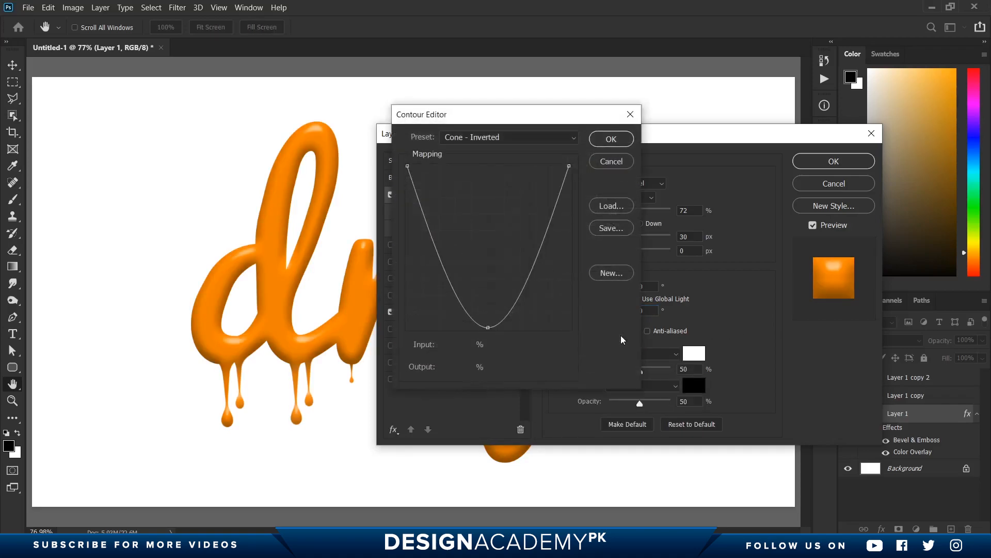
{"action": "left_click", "coordinate": [621, 161]}
{"action": "left_click", "coordinate": [617, 337]}
{"action": "left_click_drag", "start_coordinate": [489, 327], "coordinate": [488, 255]}
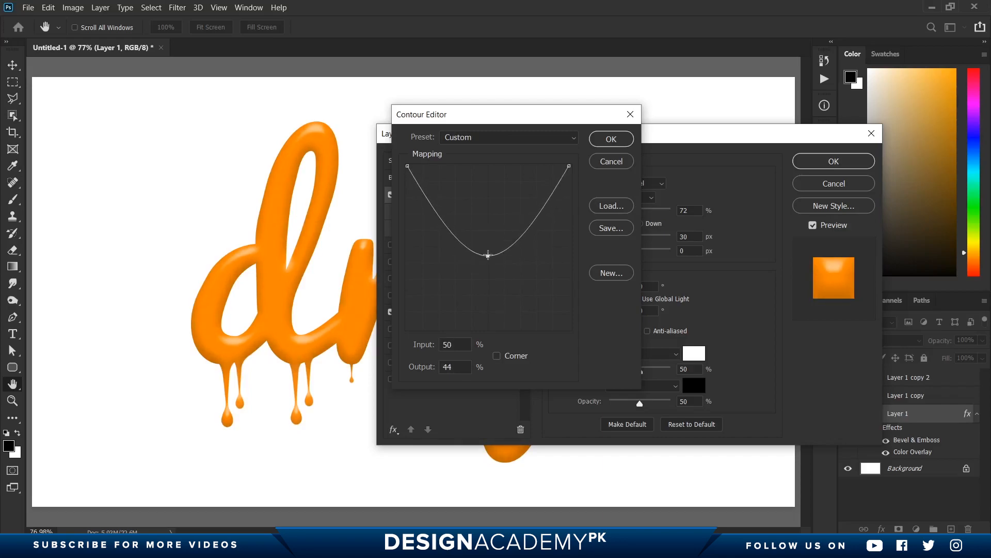
{"action": "left_click", "coordinate": [611, 139]}
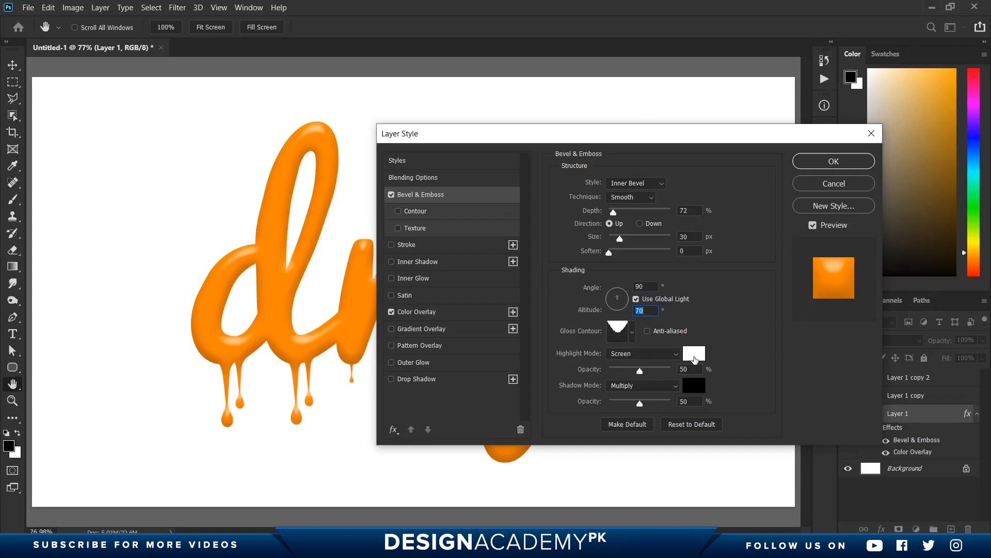
Set the bevel highlight color to light yellow ffe485 and its mode to Linear Dodge (Add)
{"action": "left_click", "coordinate": [693, 353]}
{"action": "left_click_drag", "start_coordinate": [827, 381], "coordinate": [828, 375]}
{"action": "left_click_drag", "start_coordinate": [790, 334], "coordinate": [725, 211]}
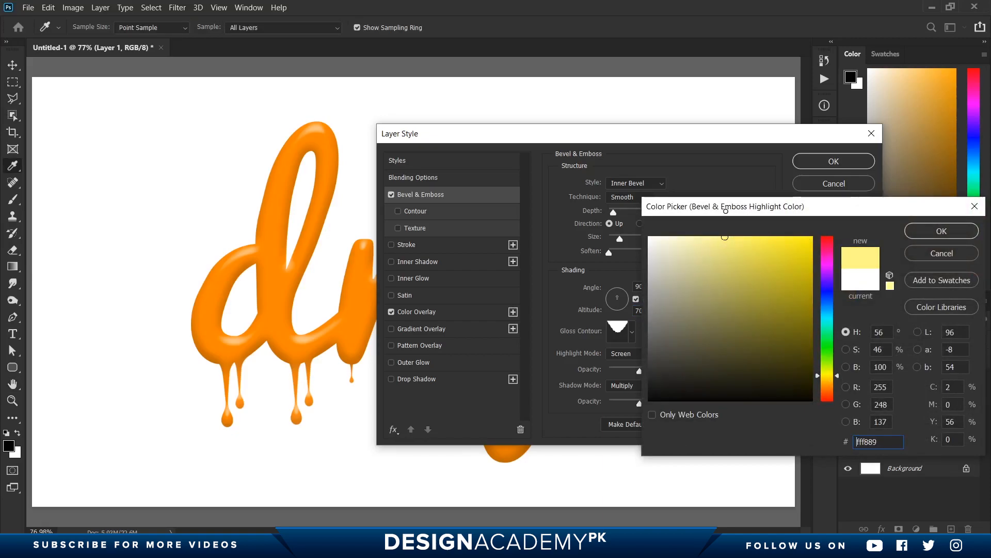
{"action": "left_click", "coordinate": [829, 379]}
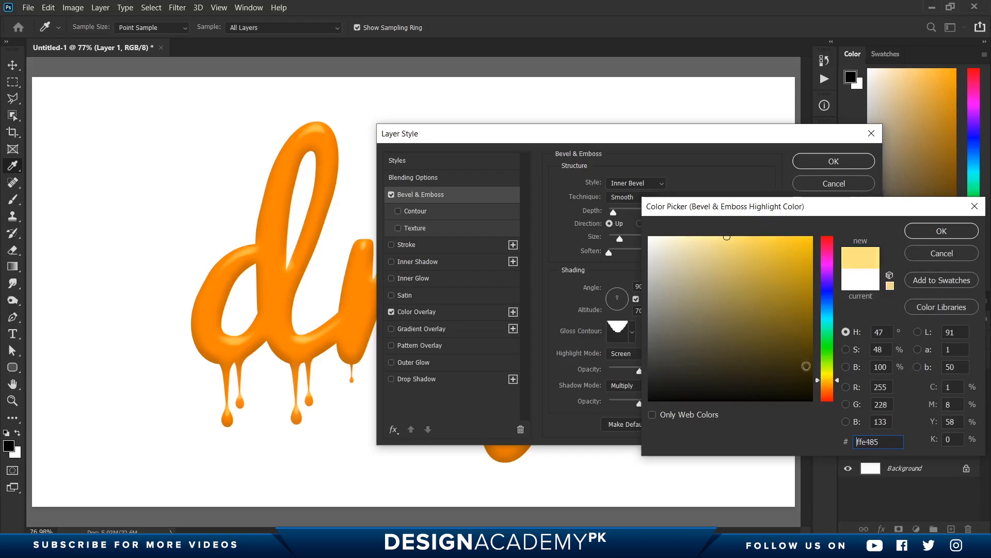
{"action": "left_click", "coordinate": [942, 230]}
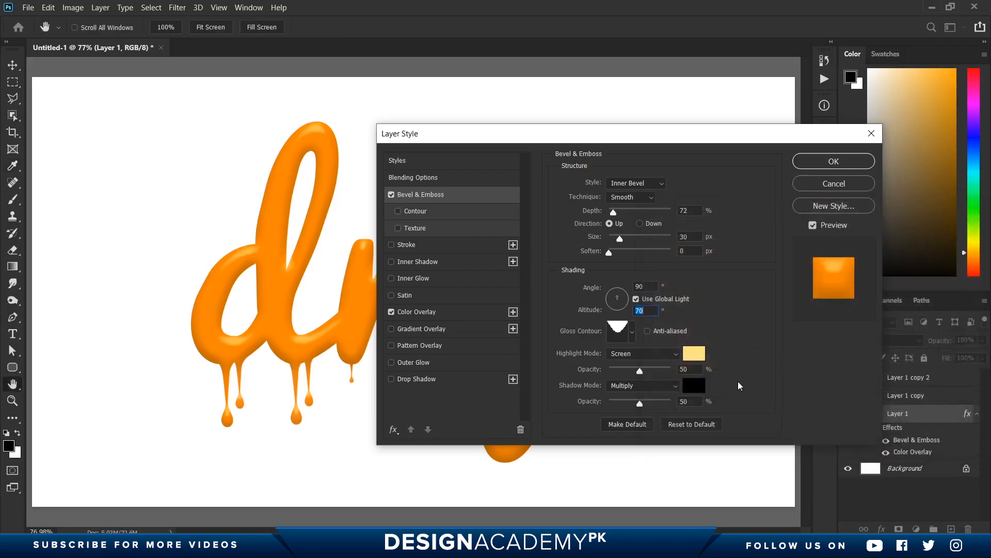
{"action": "left_click", "coordinate": [636, 356]}
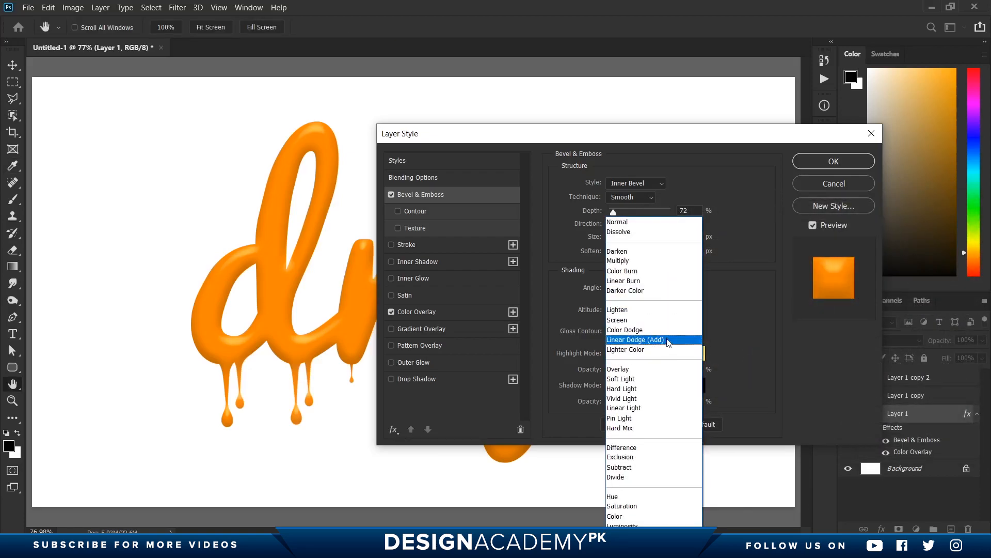
{"action": "left_click", "coordinate": [649, 340]}
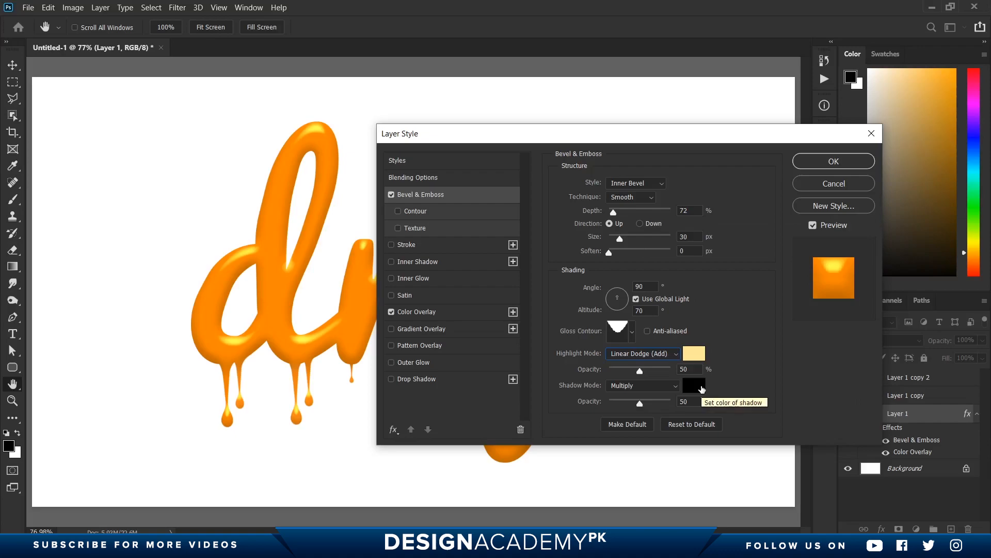
Set the bevel shadow to ffffff in Color Dodge mode, with highlight opacity 100% and shadow opacity 74%
{"action": "left_click", "coordinate": [702, 389]}
{"action": "type", "text": "ffffff"}
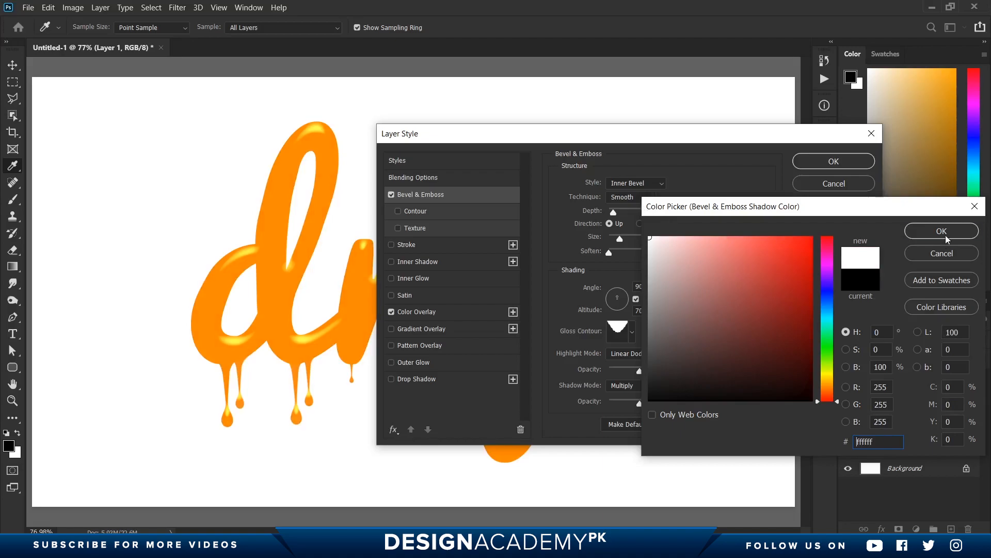
{"action": "key", "text": "Return"}
{"action": "left_click", "coordinate": [630, 391]}
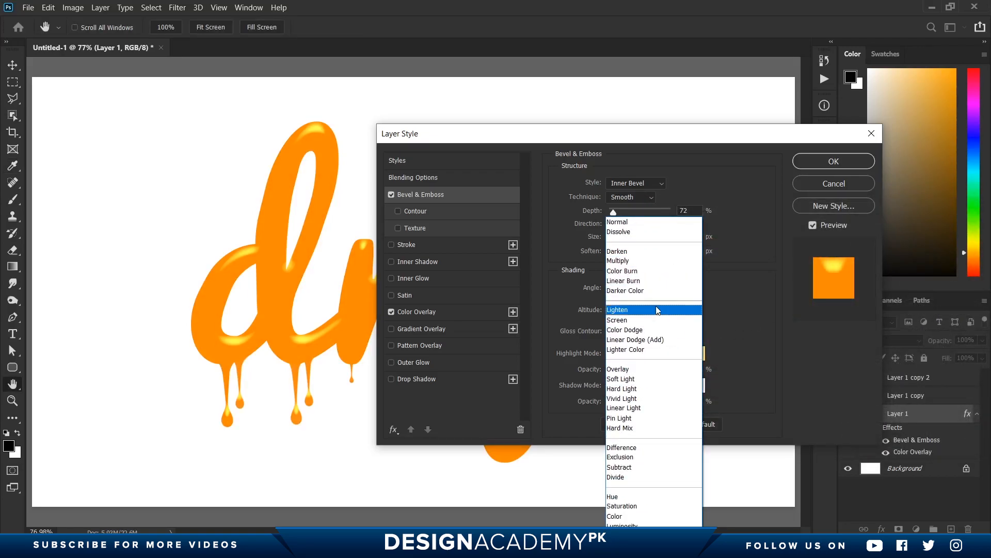
{"action": "left_click", "coordinate": [645, 328]}
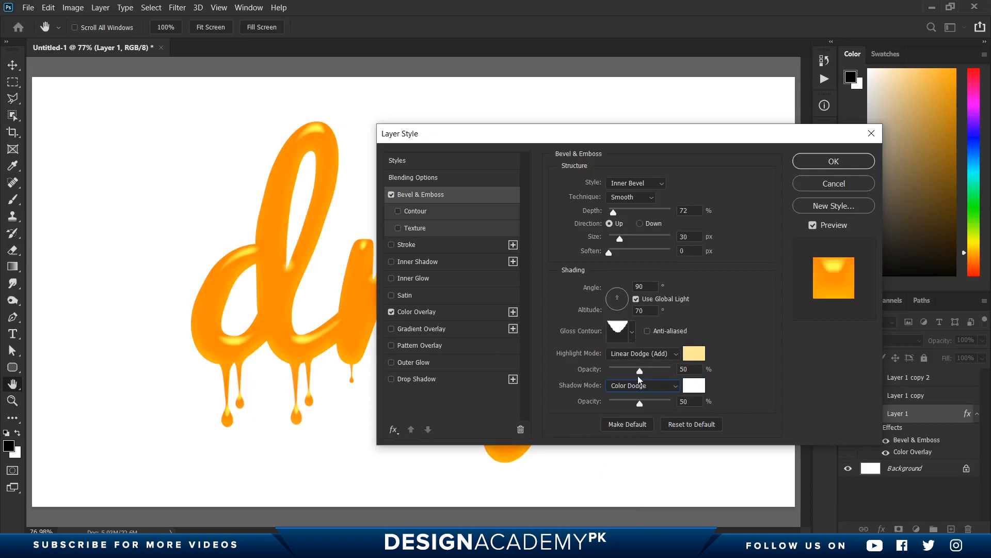
{"action": "left_click_drag", "start_coordinate": [640, 373], "coordinate": [671, 372]}
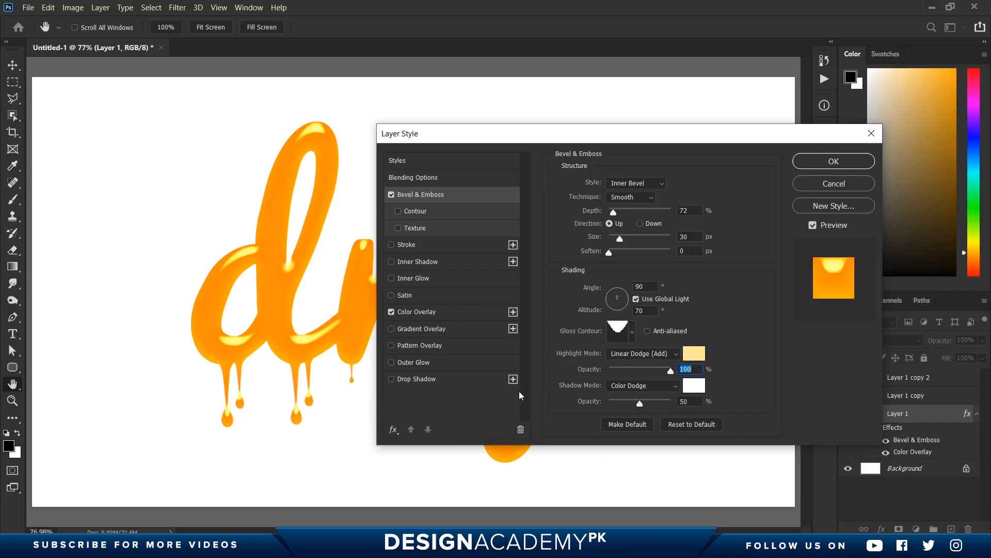
{"action": "left_click_drag", "start_coordinate": [640, 407], "coordinate": [654, 406]}
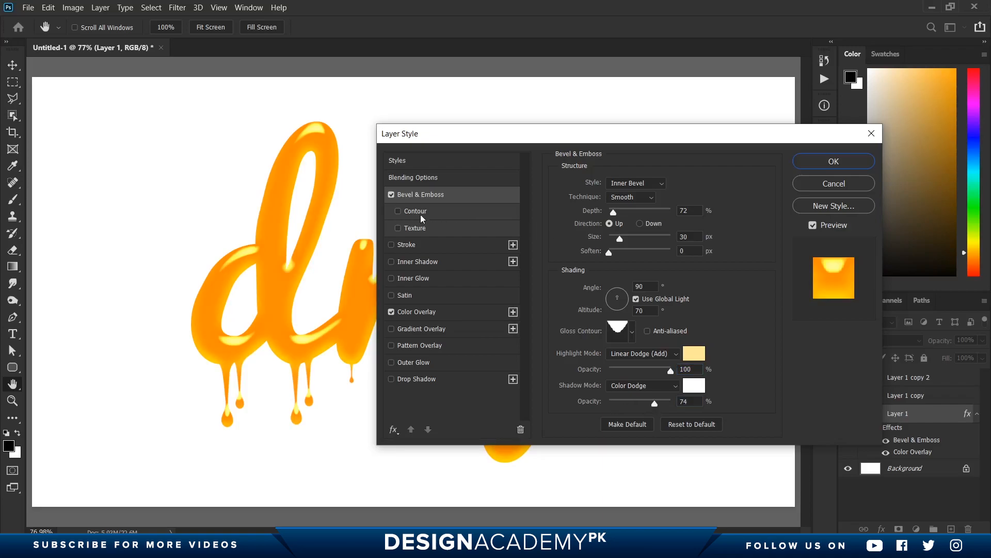
Enable the Contour option of Layer 1's bevel and give it the S-shaped Gaussian contour preset
{"action": "left_click", "coordinate": [420, 212]}
{"action": "left_click", "coordinate": [612, 191]}
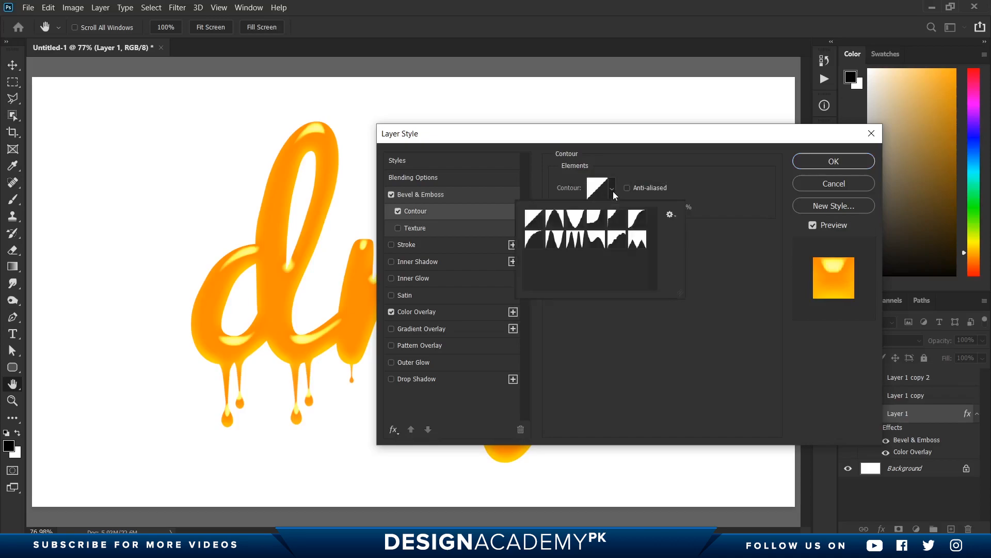
{"action": "left_click", "coordinate": [637, 221]}
{"action": "left_click", "coordinate": [578, 369]}
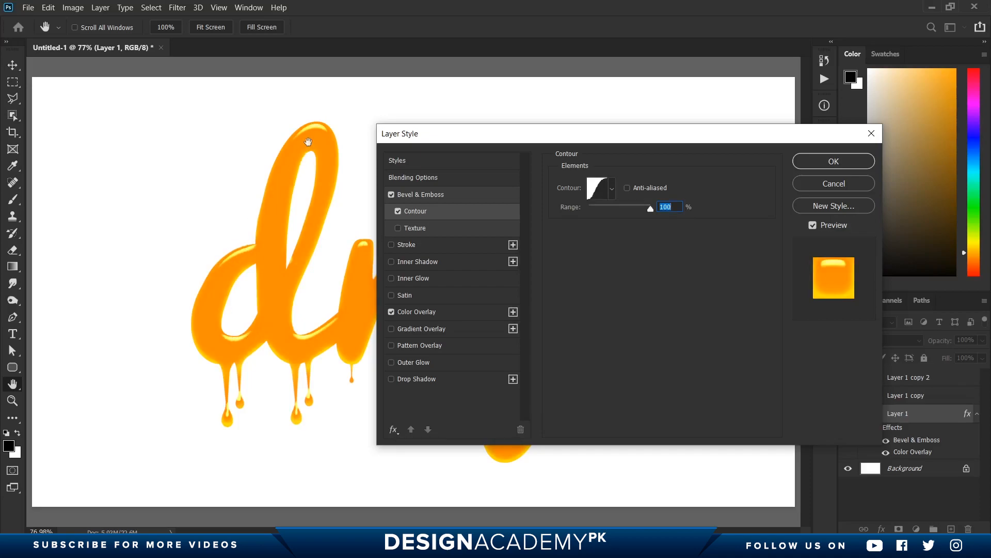
{"action": "left_click", "coordinate": [398, 212]}
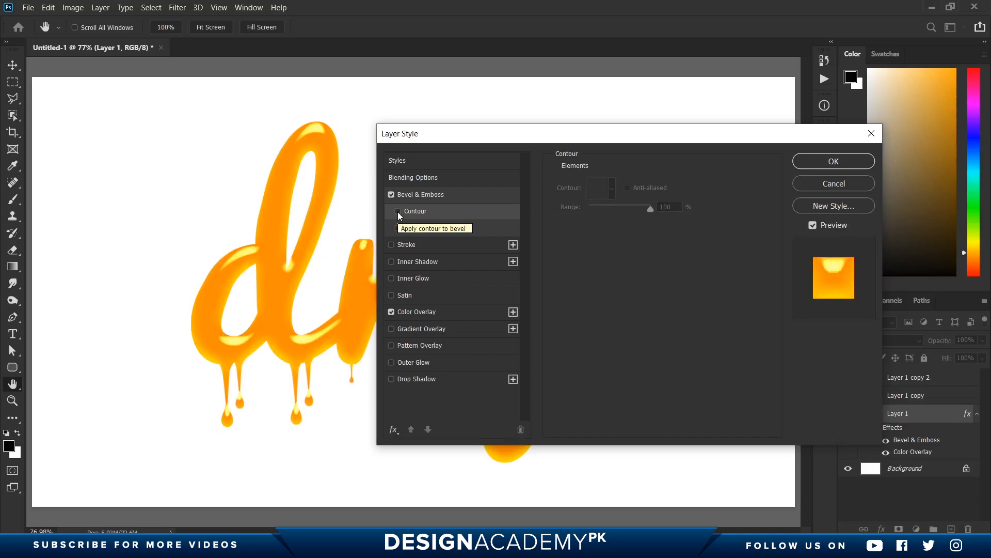
{"action": "left_click", "coordinate": [398, 211]}
{"action": "left_click", "coordinate": [614, 187]}
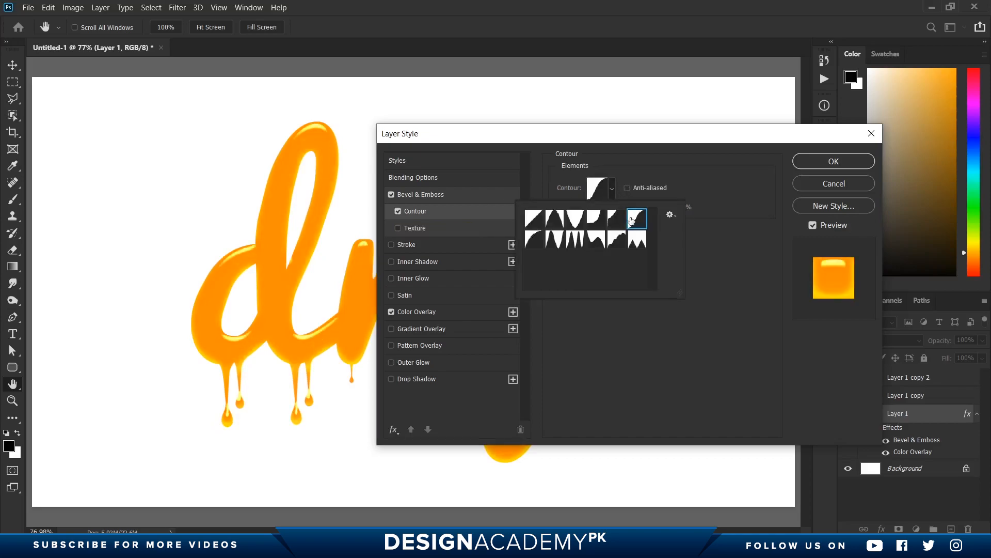
{"action": "left_click", "coordinate": [719, 366]}
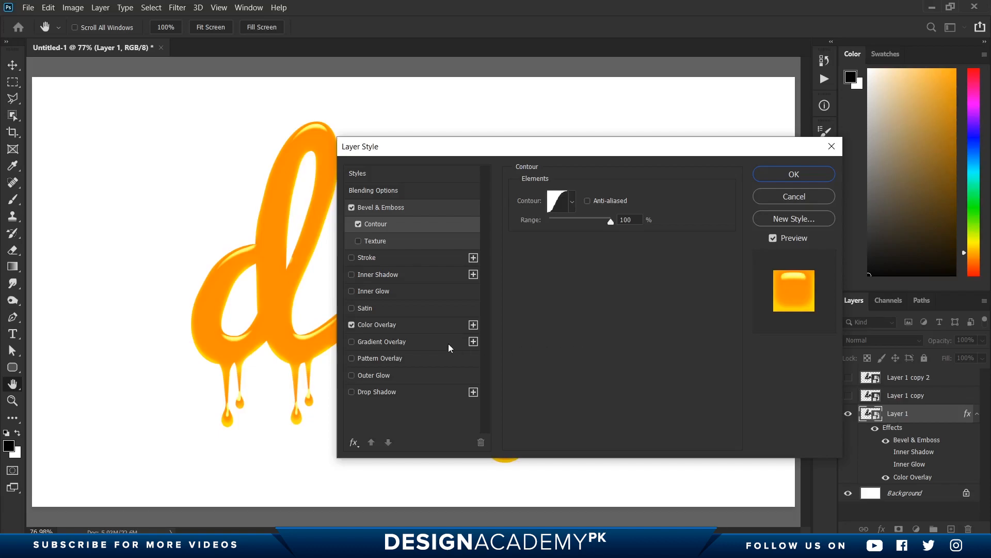
Add an Inner Glow to Layer 1 in dark red 8a0000, using Multiply blend mode at 100% opacity
{"action": "left_click", "coordinate": [402, 296]}
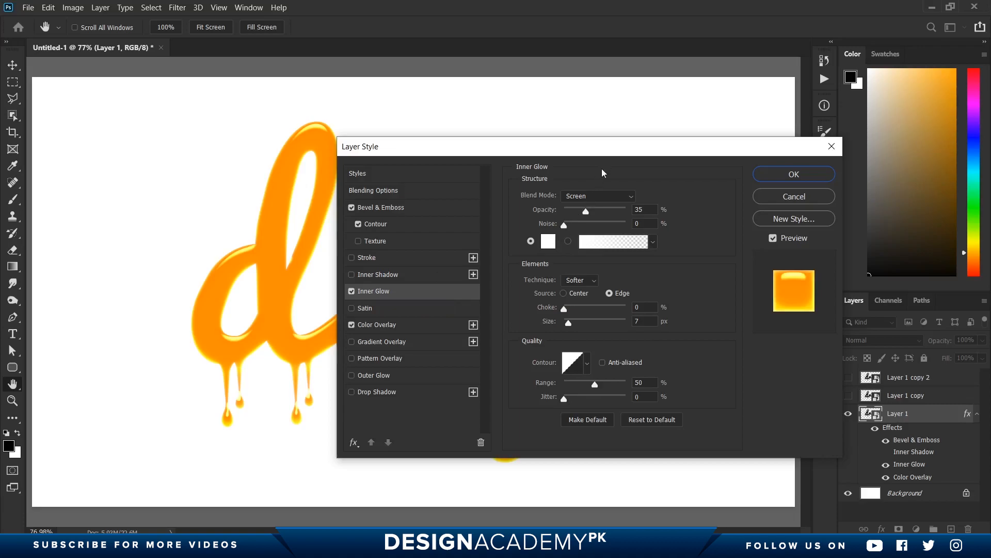
{"action": "left_click", "coordinate": [549, 244]}
{"action": "left_click", "coordinate": [763, 355]}
{"action": "left_click", "coordinate": [762, 355]}
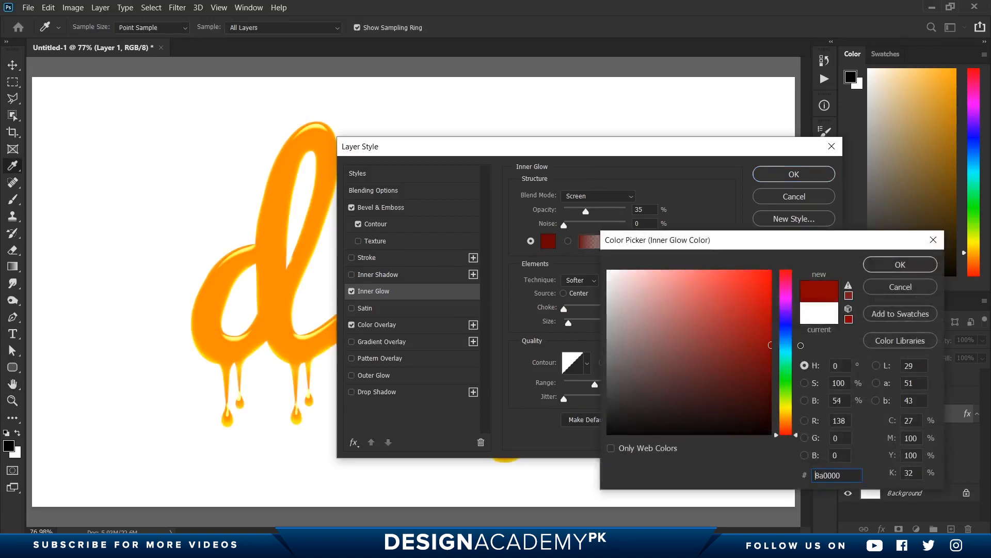
{"action": "left_click", "coordinate": [894, 265]}
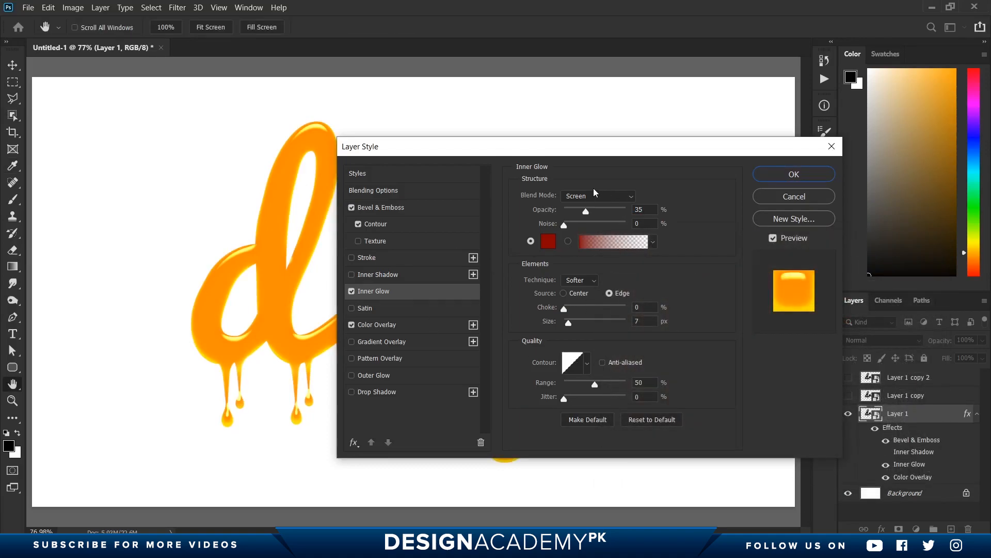
{"action": "left_click", "coordinate": [593, 196]}
{"action": "left_click", "coordinate": [584, 241]}
{"action": "left_click_drag", "start_coordinate": [586, 211], "coordinate": [650, 216]}
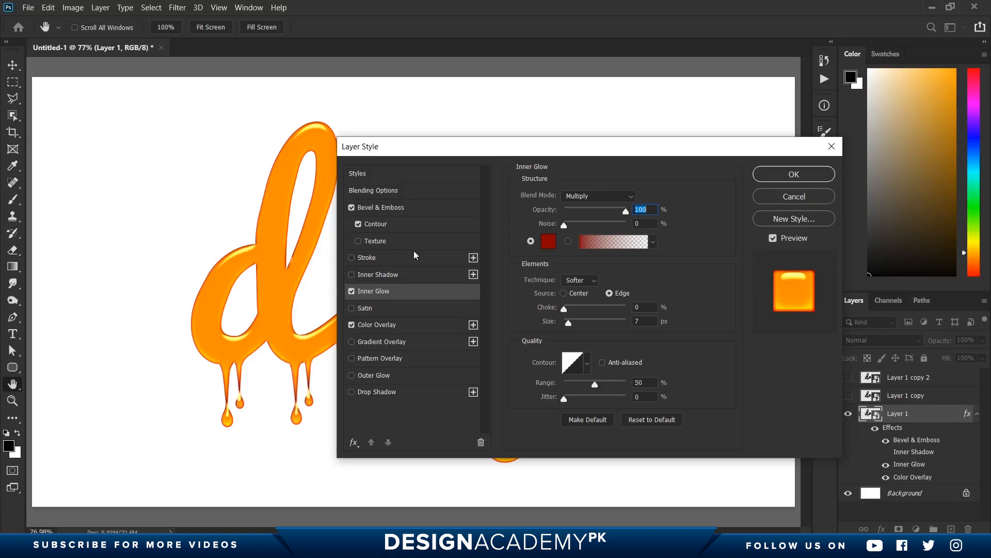
Keep the inner glow's Softer technique, set its size to 32 px and its choke to 3%
{"action": "left_click", "coordinate": [579, 284]}
{"action": "left_click", "coordinate": [580, 294]}
{"action": "left_click_drag", "start_coordinate": [570, 327], "coordinate": [577, 329]}
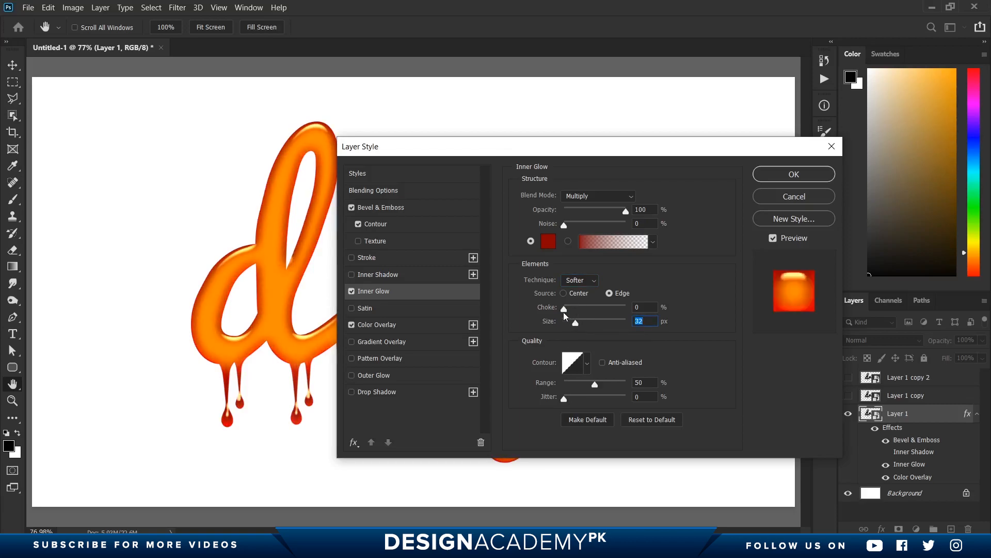
{"action": "left_click_drag", "start_coordinate": [563, 309], "coordinate": [568, 313]}
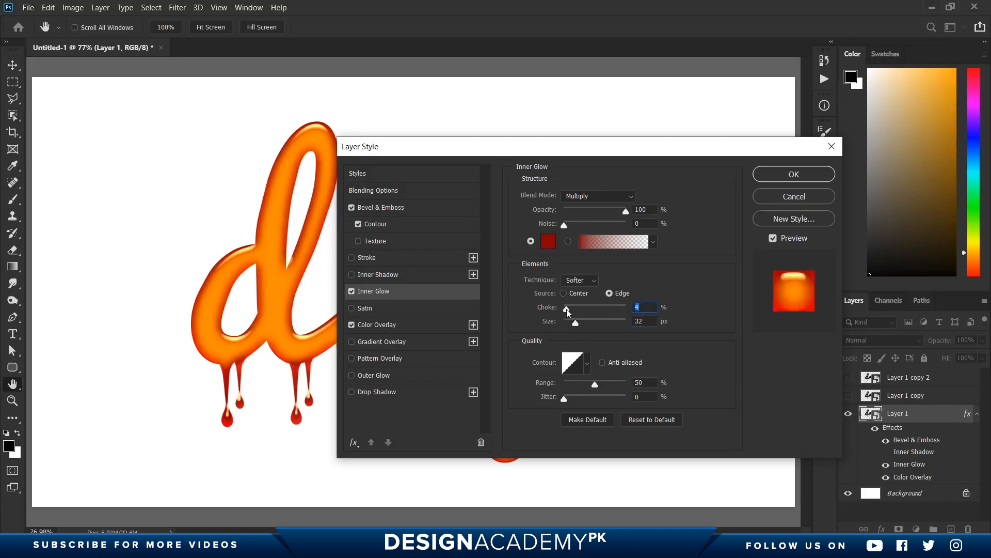
{"action": "left_click_drag", "start_coordinate": [567, 311], "coordinate": [567, 312]}
Add a Satin effect to Layer 1 in white ffffff with Overlay blend mode
{"action": "left_click", "coordinate": [352, 308]}
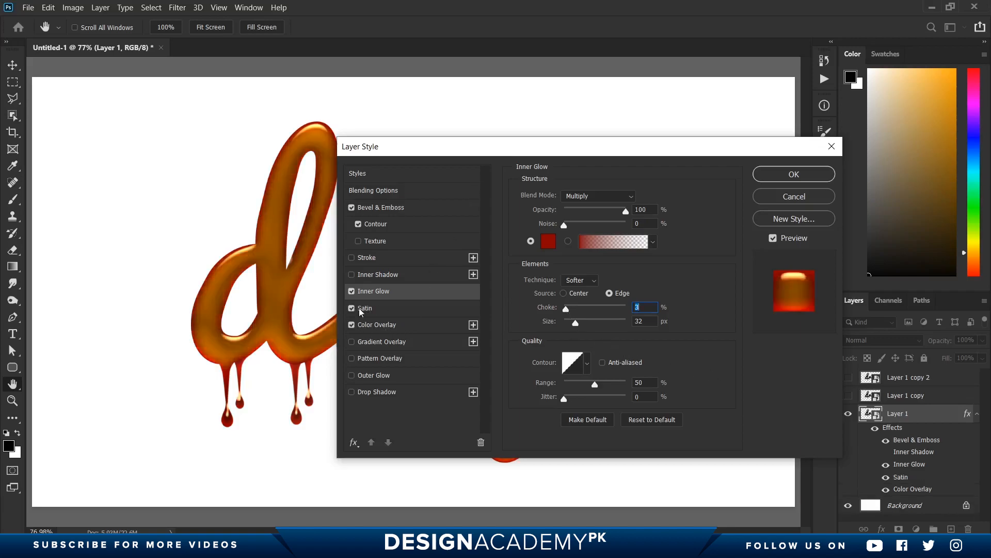
{"action": "left_click", "coordinate": [377, 310]}
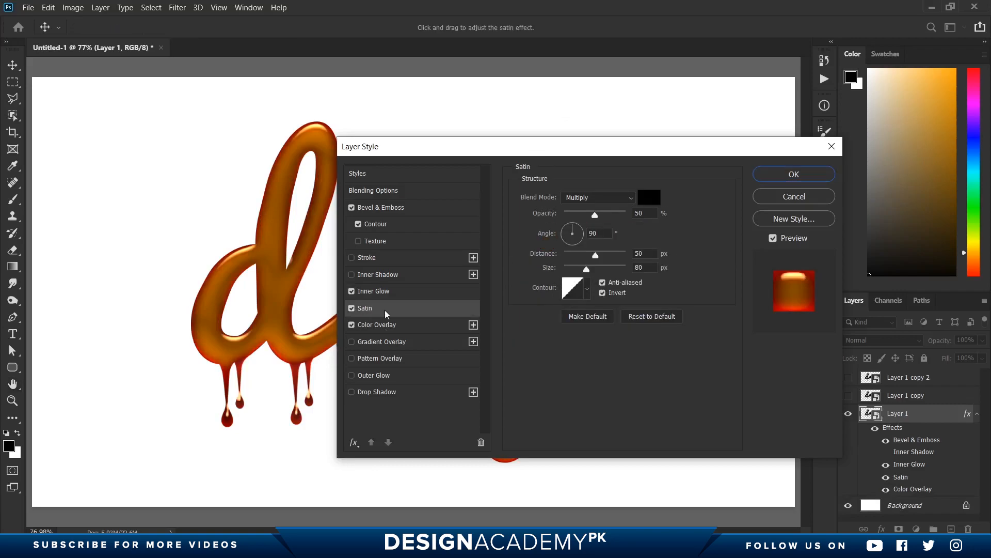
{"action": "left_click", "coordinate": [649, 197]}
{"action": "left_click", "coordinate": [608, 270]}
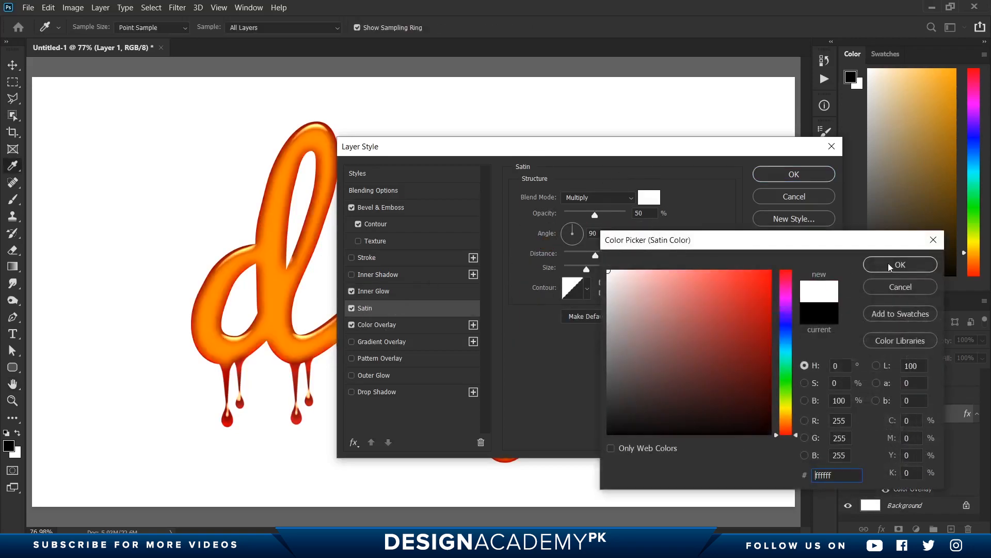
{"action": "left_click", "coordinate": [899, 264]}
{"action": "left_click", "coordinate": [592, 196]}
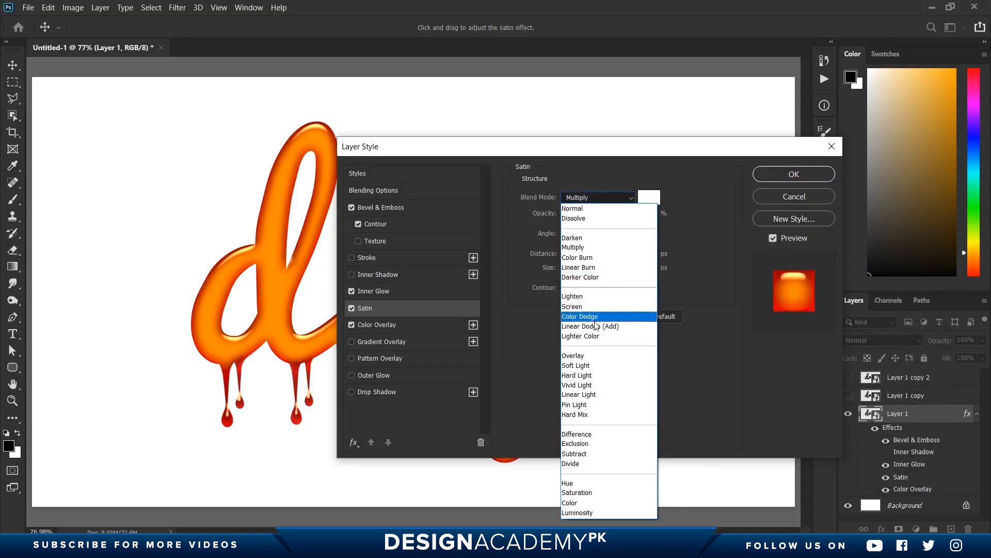
{"action": "left_click", "coordinate": [591, 361]}
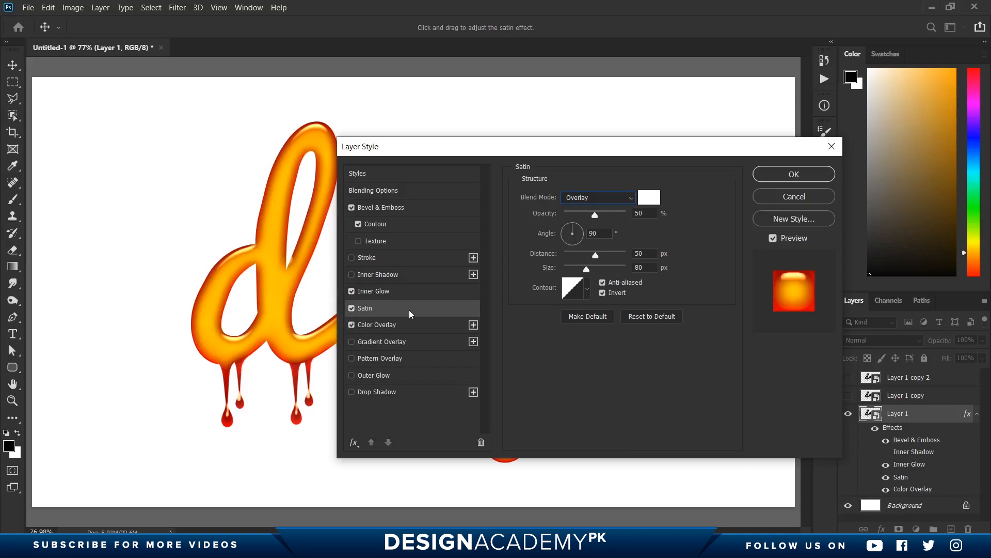
Compare the lettering with and without Satin, and set the effect's opacity to 30% and distance to 36 px
{"action": "left_click", "coordinate": [353, 310]}
{"action": "left_click", "coordinate": [353, 309]}
{"action": "left_click_drag", "start_coordinate": [594, 215], "coordinate": [582, 221]}
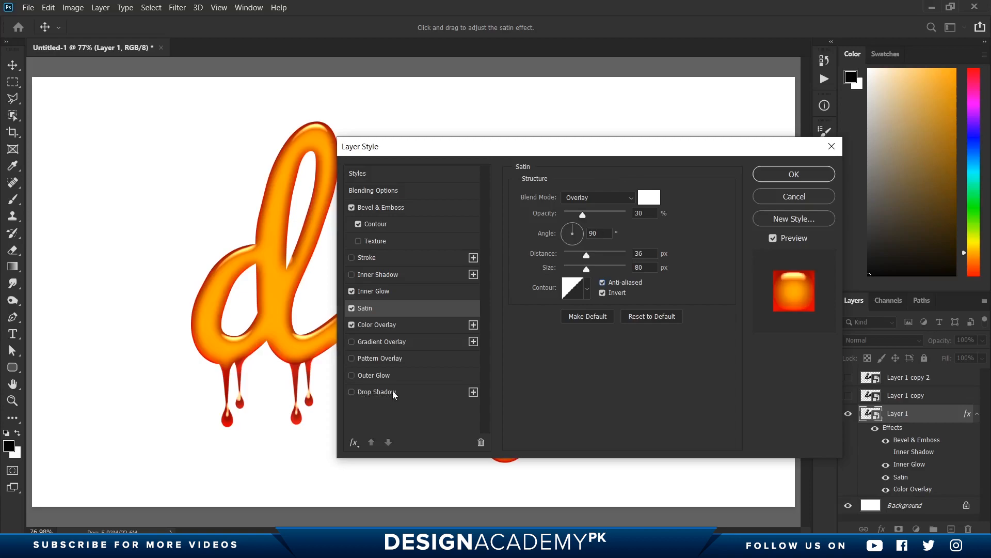
Add a Drop Shadow to Layer 1 with Normal blend mode and the orange color ff5400
{"action": "left_click", "coordinate": [378, 392]}
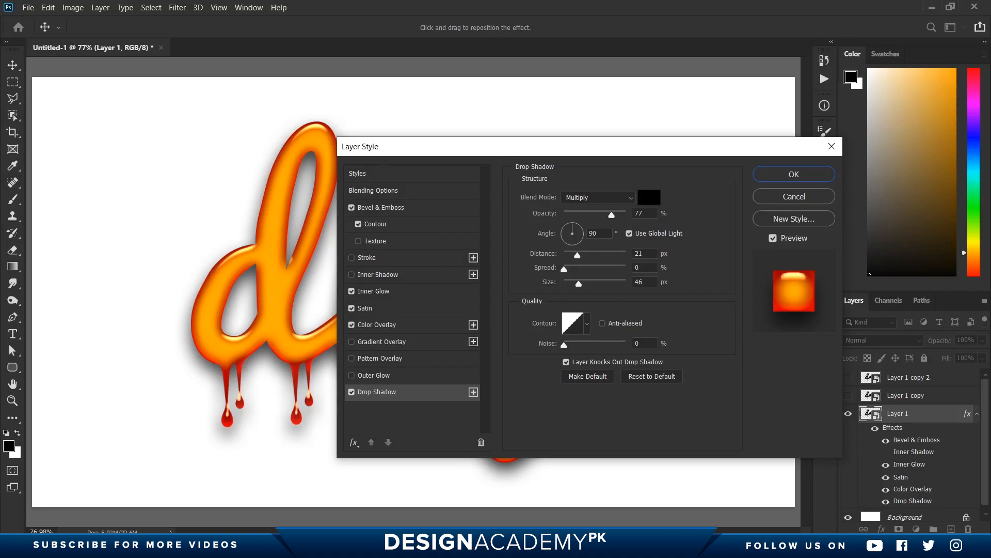
{"action": "left_click", "coordinate": [598, 197]}
{"action": "left_click", "coordinate": [609, 211]}
{"action": "left_click", "coordinate": [649, 197]}
{"action": "left_click", "coordinate": [789, 425]}
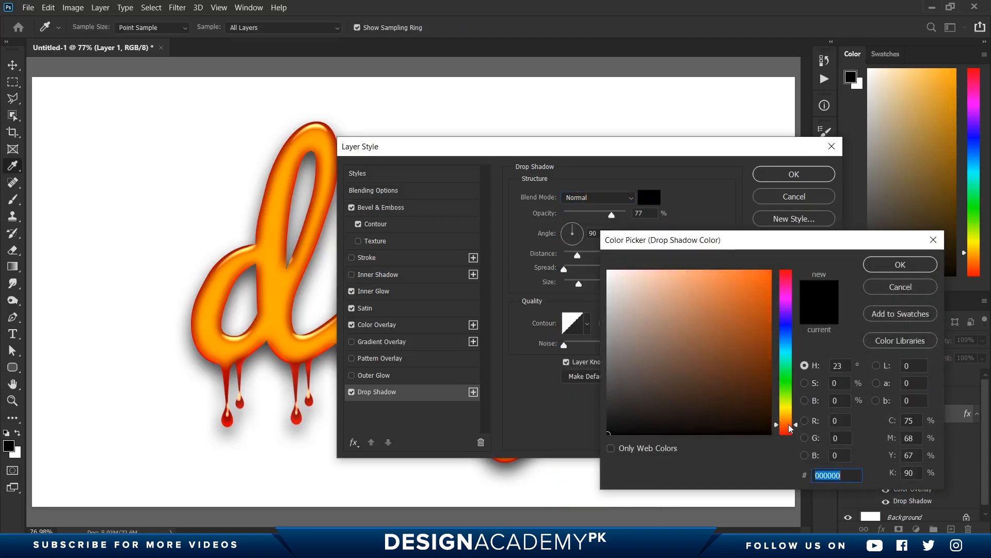
{"action": "type", "text": "ff7800"}
{"action": "left_click", "coordinate": [789, 425]}
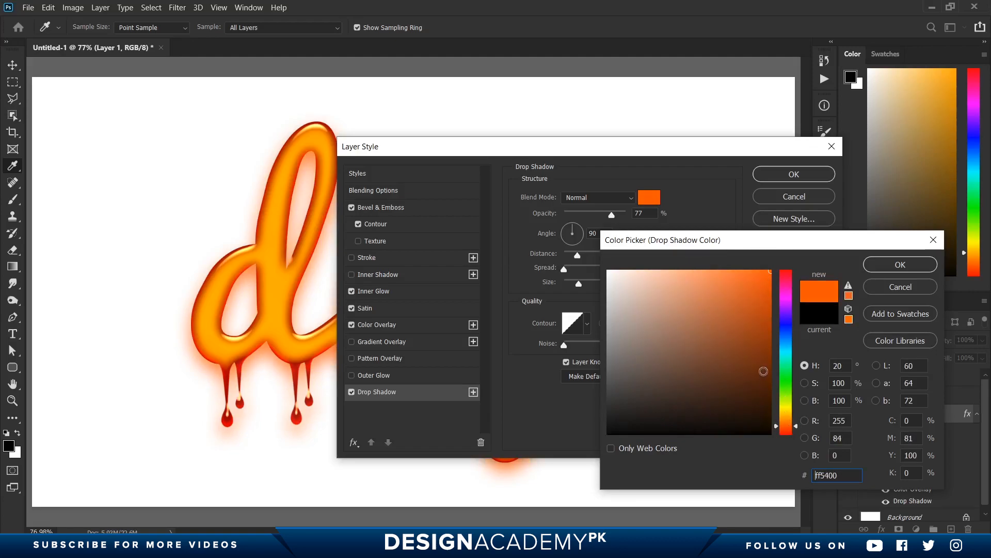
{"action": "left_click", "coordinate": [900, 265]}
Set the drop shadow's opacity to 100%, distance to 4 px and size to 0 px
{"action": "left_click_drag", "start_coordinate": [612, 216], "coordinate": [665, 218]}
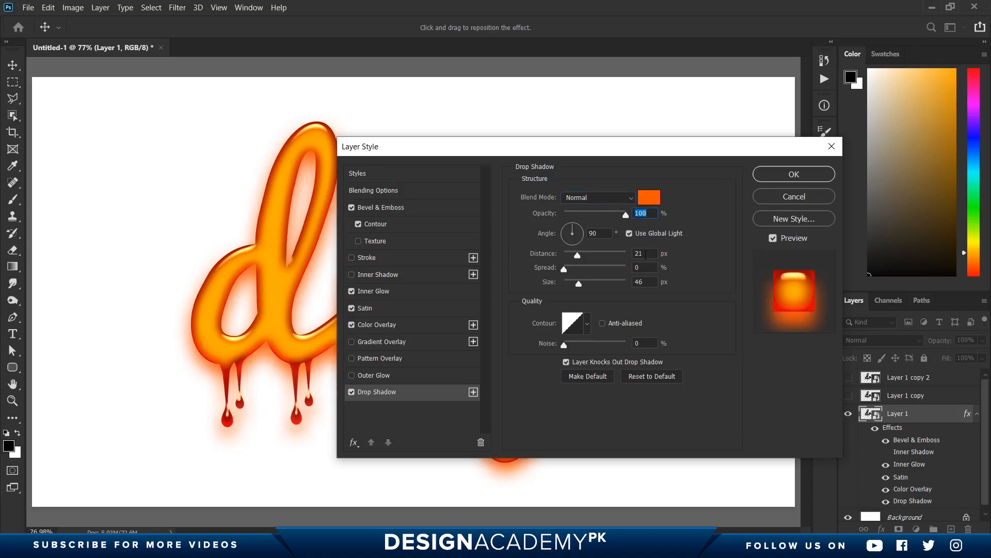
{"action": "left_click_drag", "start_coordinate": [577, 255], "coordinate": [561, 256]}
{"action": "left_click_drag", "start_coordinate": [581, 287], "coordinate": [520, 285]}
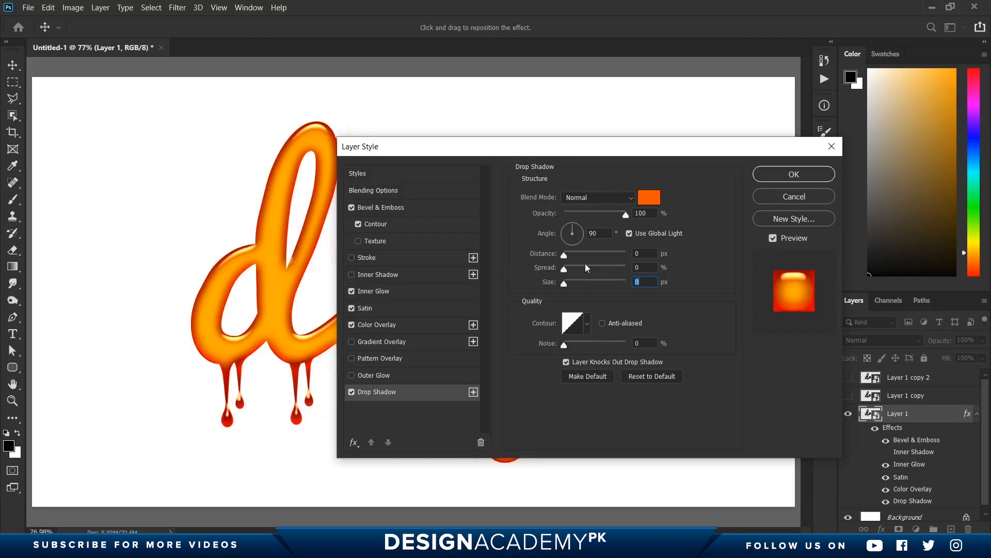
{"action": "left_click_drag", "start_coordinate": [564, 255], "coordinate": [537, 283]}
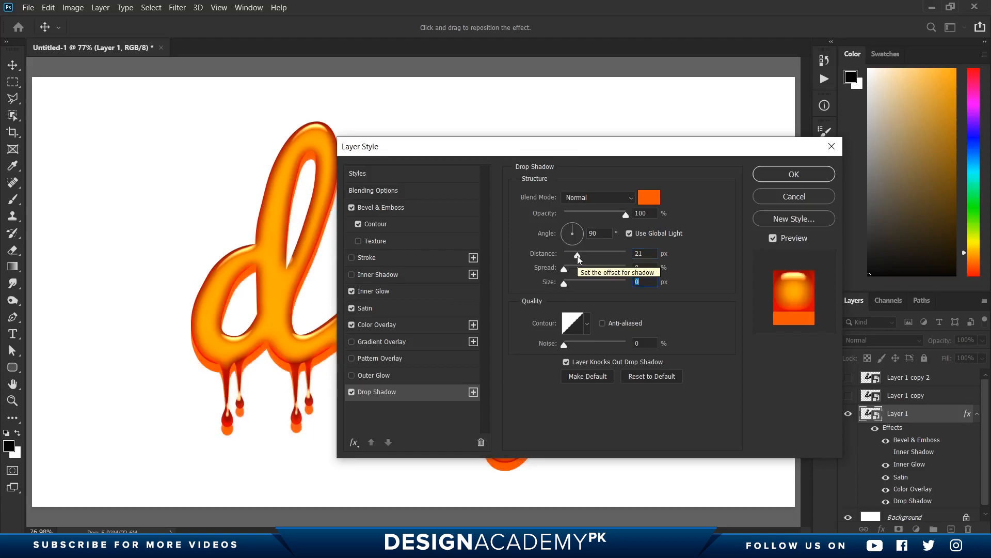
{"action": "left_click_drag", "start_coordinate": [579, 257], "coordinate": [569, 259]}
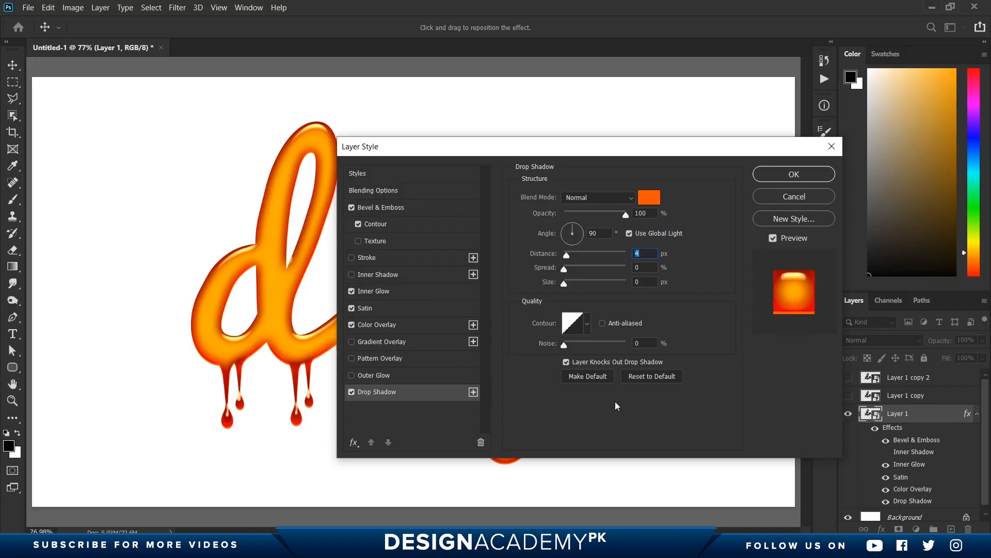
Add an inside Stroke to Layer 1 in dark red 980000 with a size of 2 px
{"action": "left_click", "coordinate": [367, 258]}
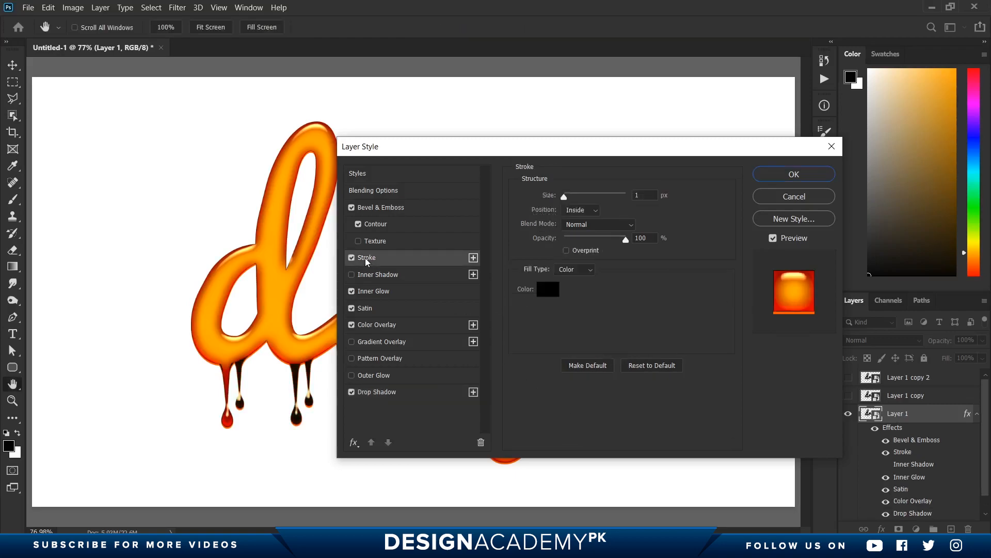
{"action": "left_click", "coordinate": [547, 288]}
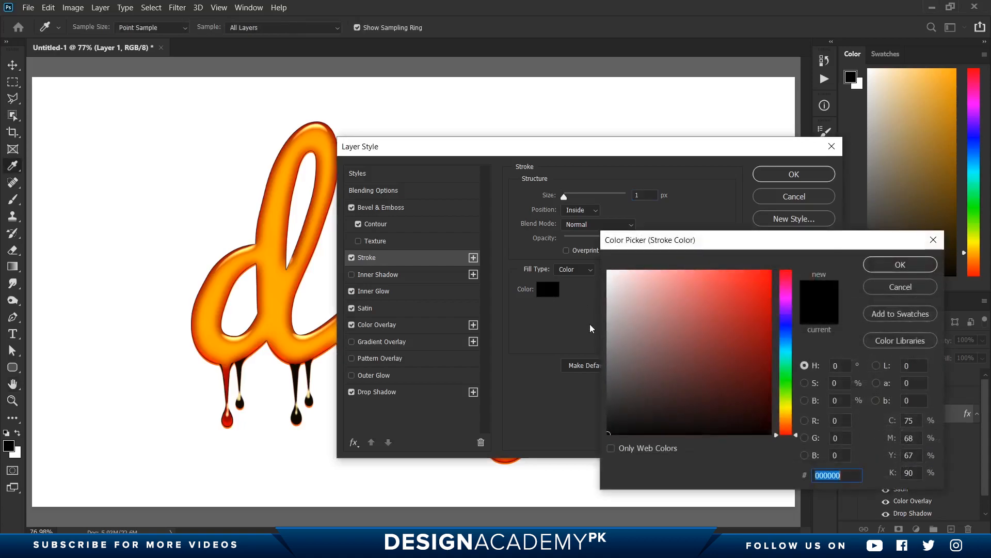
{"action": "left_click", "coordinate": [770, 336]}
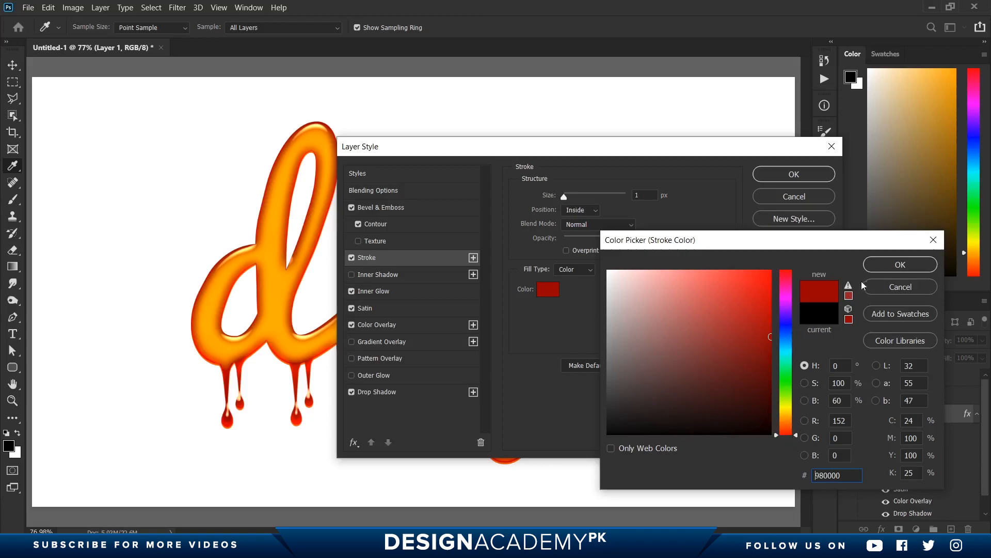
{"action": "left_click", "coordinate": [891, 266]}
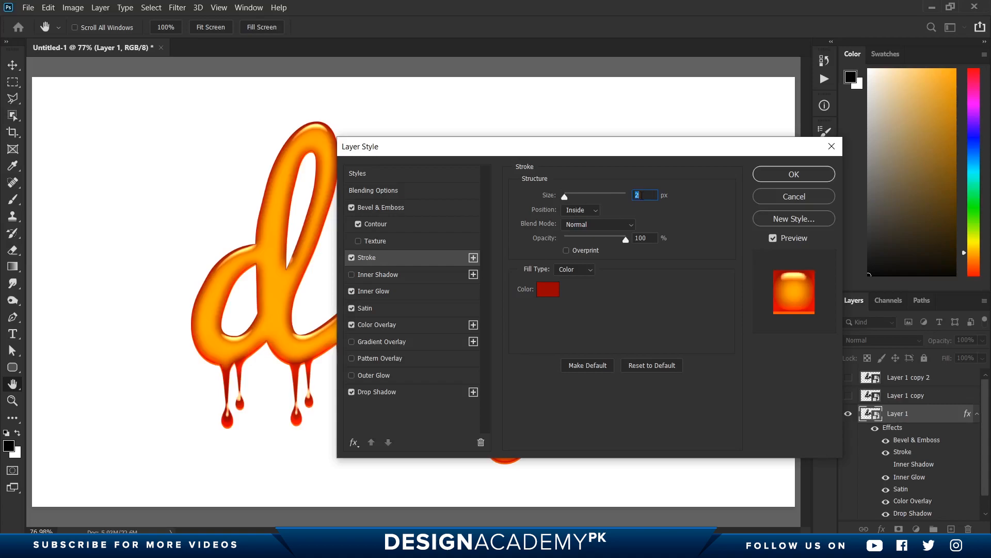
{"action": "key", "text": "Up"}
Turn off Use Global Light for the drop shadow and apply Layer 1's layer style
{"action": "left_click", "coordinate": [386, 394]}
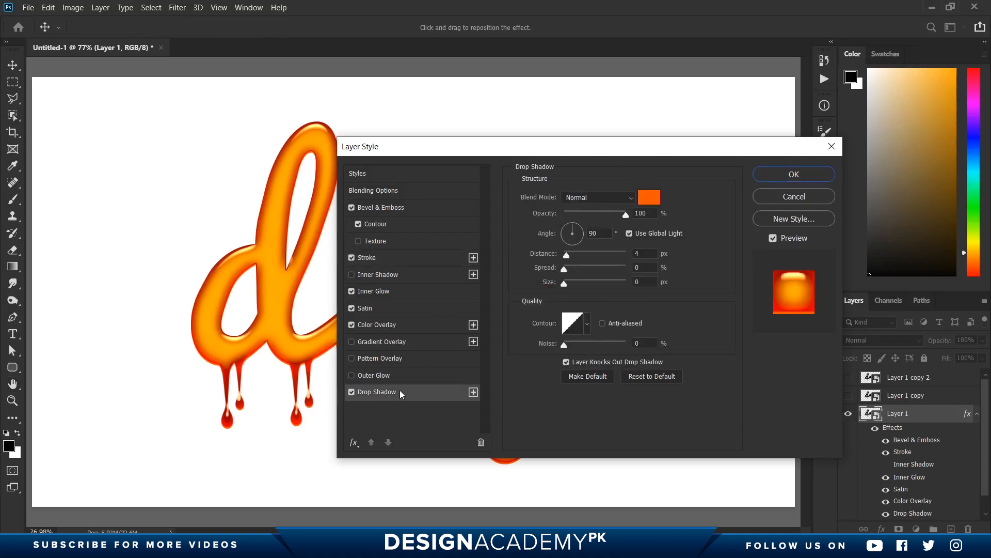
{"action": "left_click", "coordinate": [634, 237]}
{"action": "left_click", "coordinate": [775, 176]}
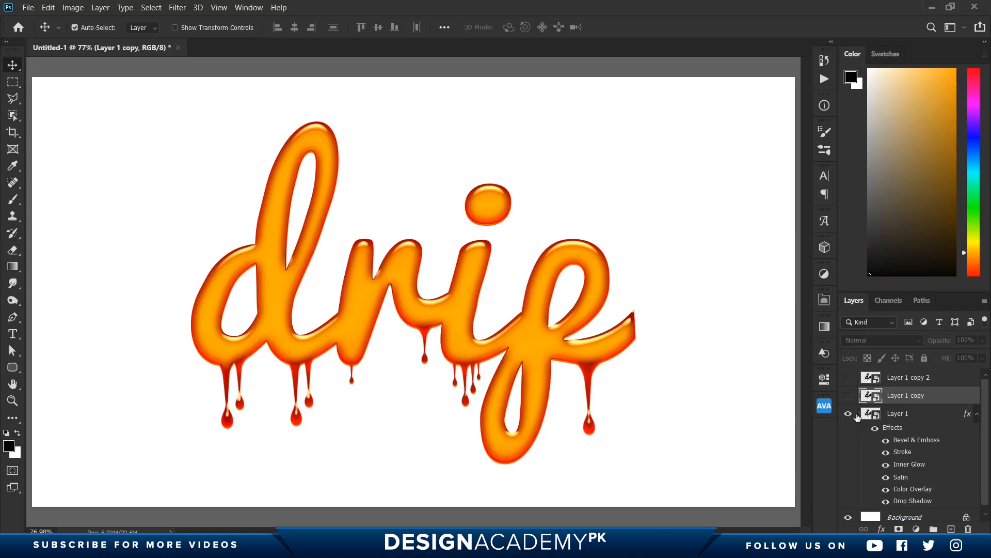
Show Layer 1 copy and reduce its fill opacity to 0% in the blending options
{"action": "left_click", "coordinate": [848, 396]}
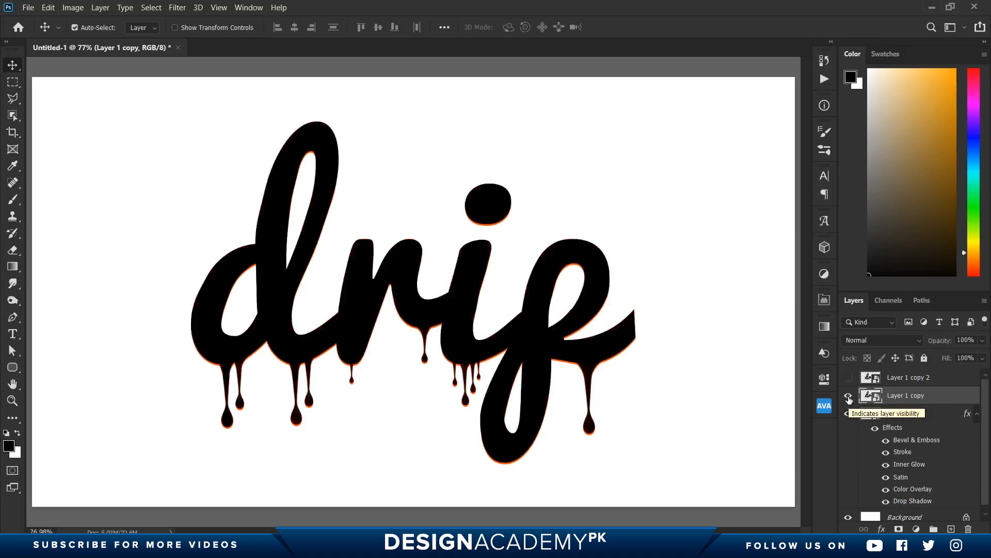
{"action": "right_click", "coordinate": [913, 396]}
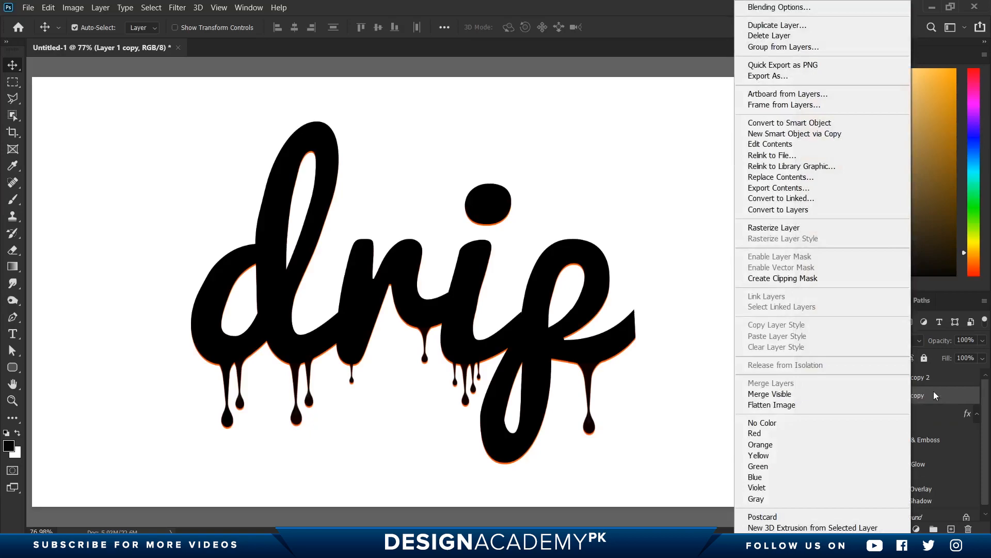
{"action": "left_click", "coordinate": [779, 7]}
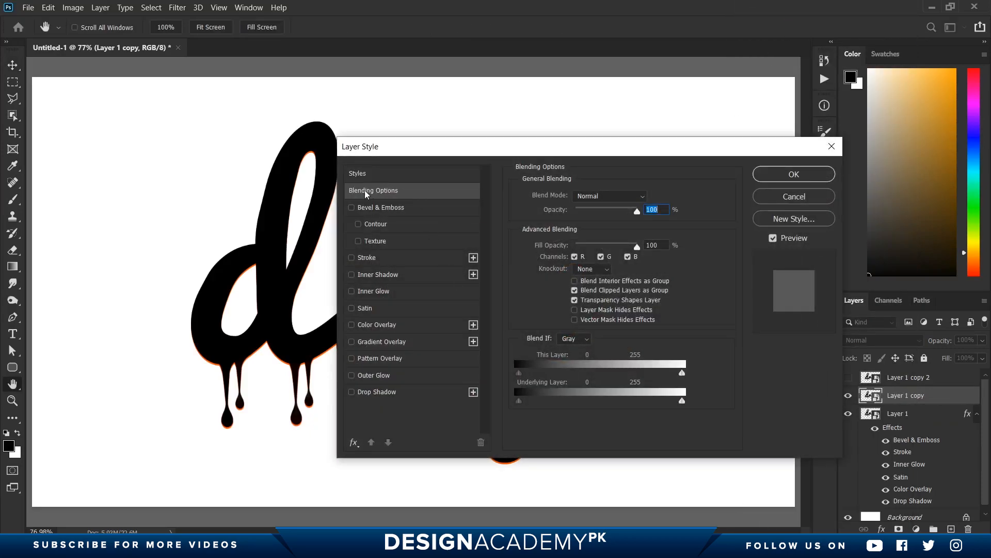
{"action": "left_click", "coordinate": [413, 194]}
{"action": "left_click_drag", "start_coordinate": [637, 246], "coordinate": [554, 246]}
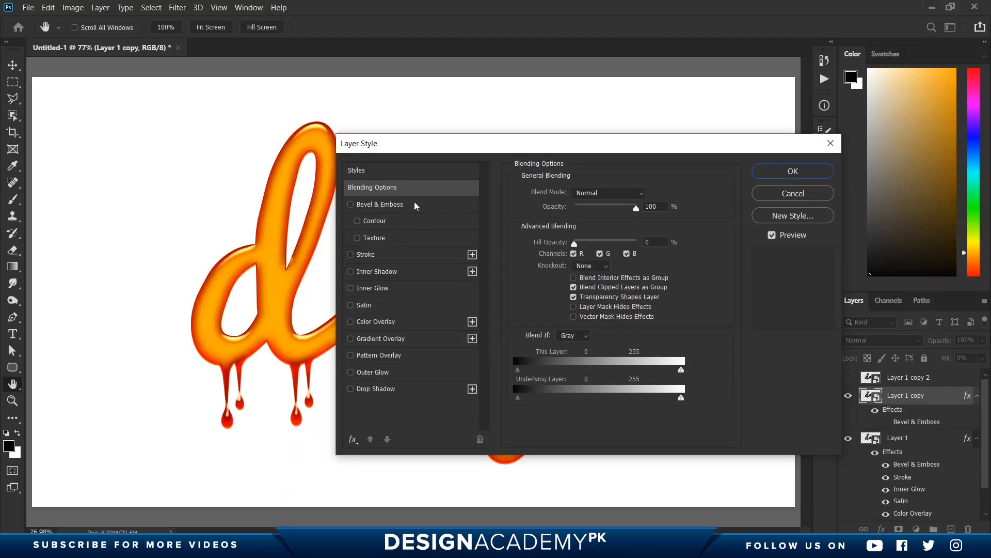
Clear Layer 1 copy's existing effects with the empty style preset and set its fill opacity to 0%
{"action": "left_click", "coordinate": [376, 208]}
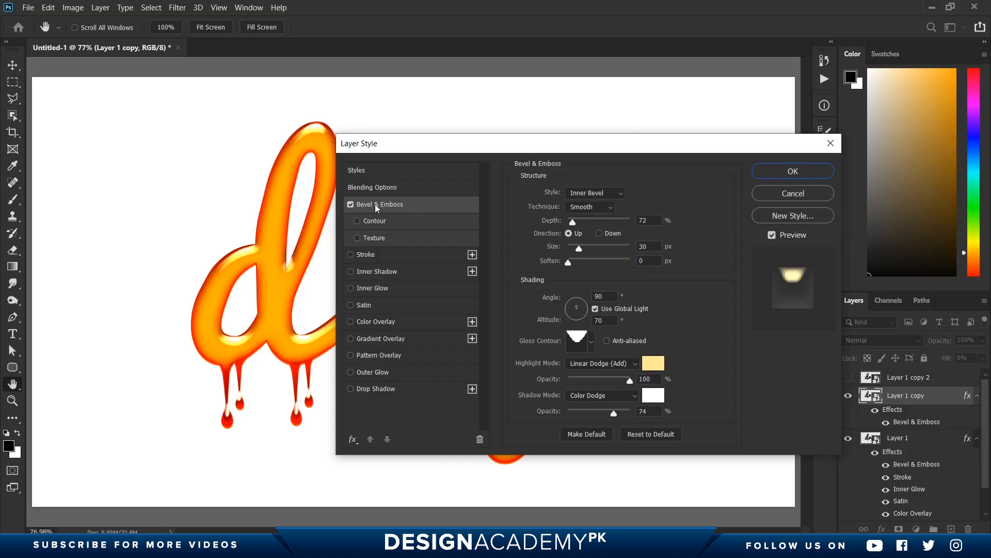
{"action": "left_click", "coordinate": [376, 171]}
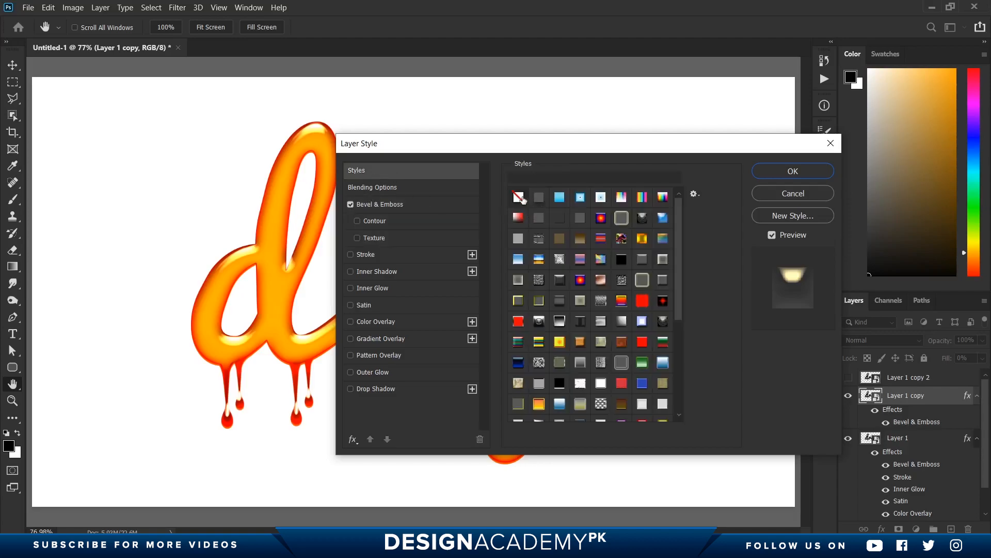
{"action": "left_click", "coordinate": [518, 197]}
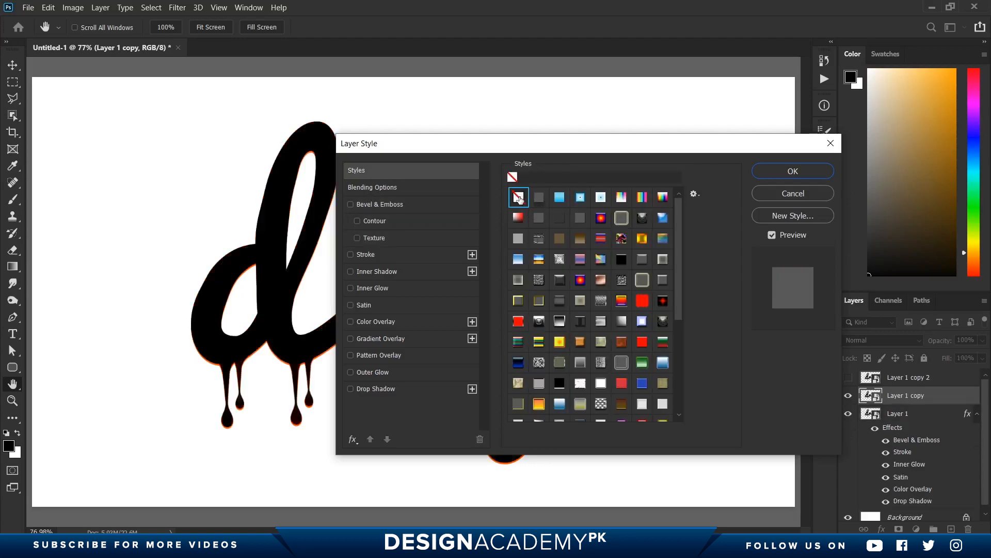
{"action": "left_click", "coordinate": [379, 187]}
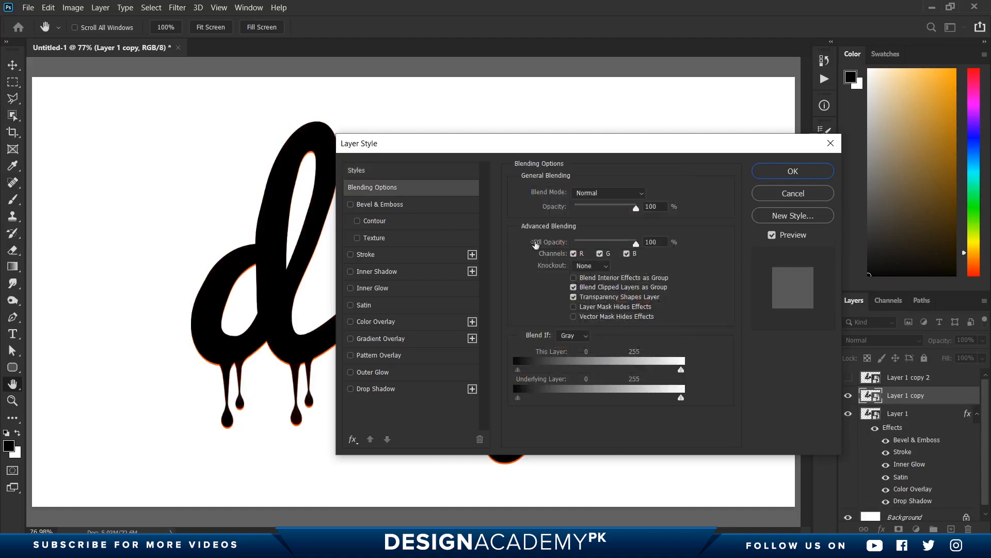
{"action": "left_click_drag", "start_coordinate": [635, 243], "coordinate": [556, 244]}
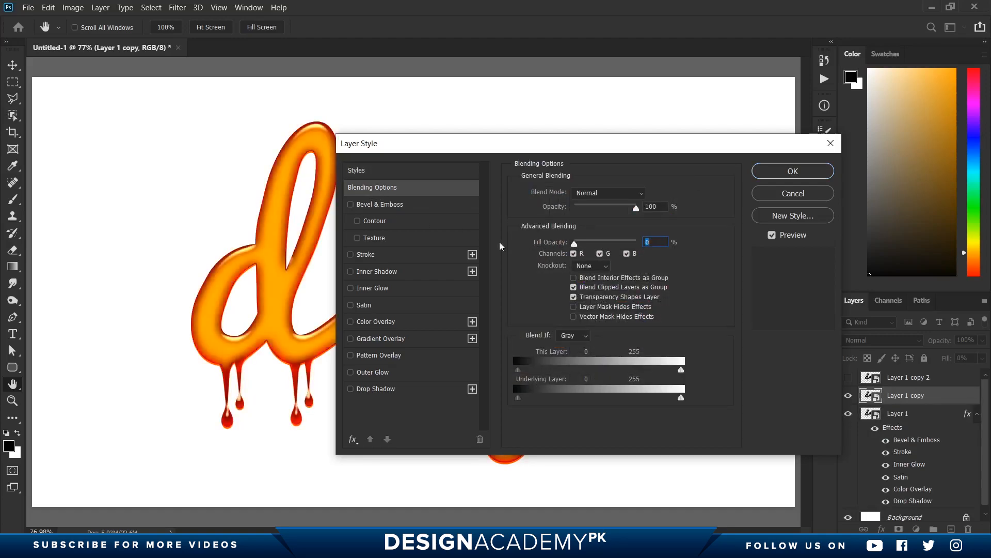
Add an Inner Bevel to Layer 1 copy with direction Down and a size of 30 px
{"action": "left_click", "coordinate": [378, 205]}
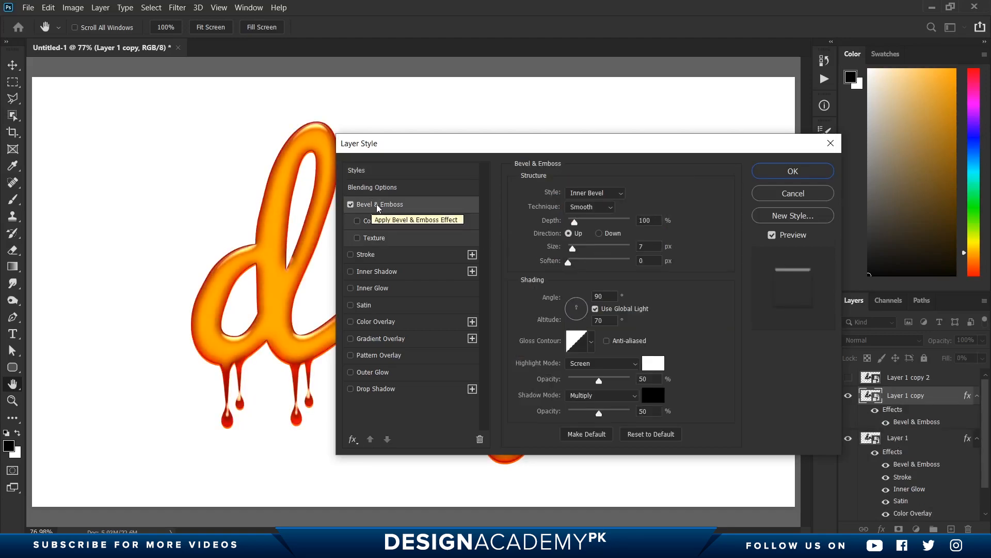
{"action": "left_click", "coordinate": [604, 235]}
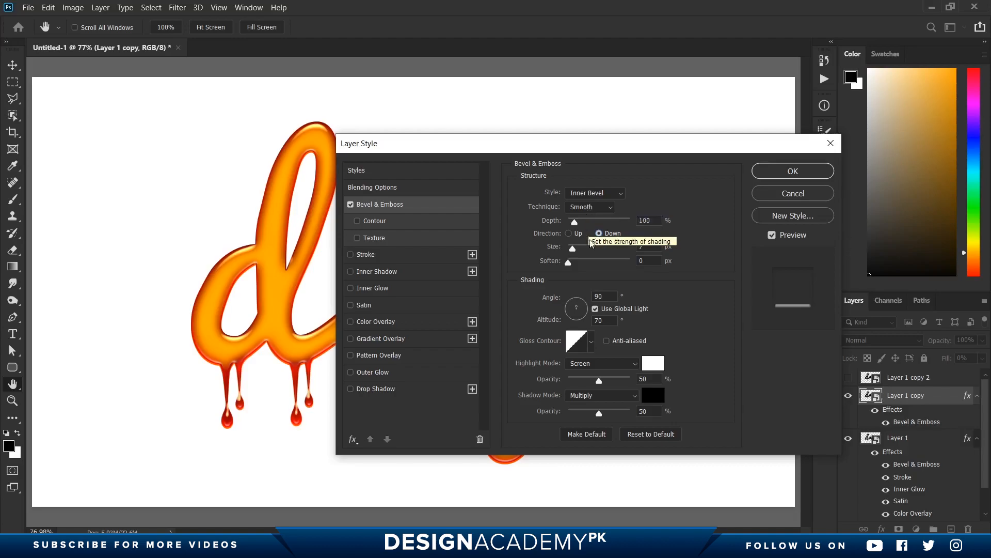
{"action": "left_click_drag", "start_coordinate": [572, 253], "coordinate": [581, 250]}
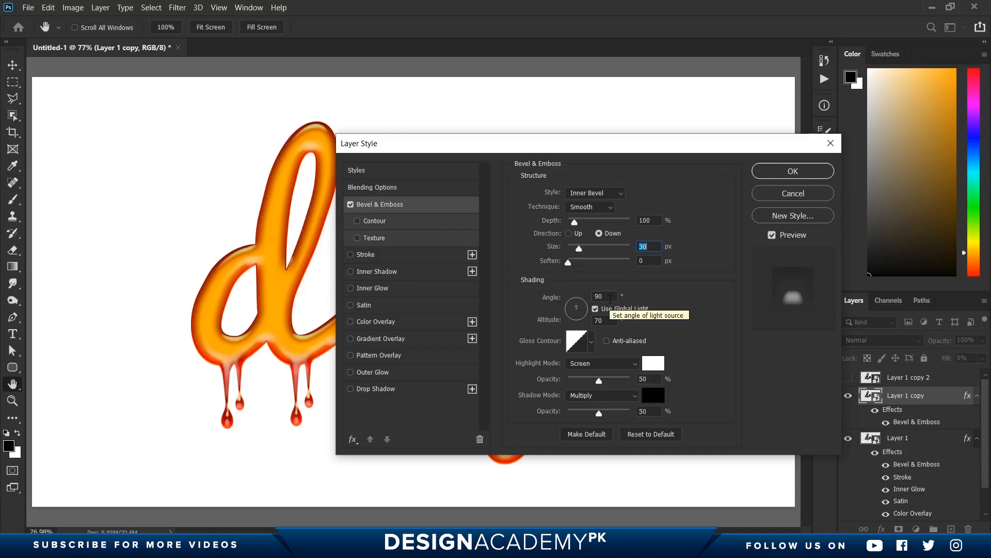
Give the bevel the V-shaped gloss contour preset and raise its middle point to input 51%, output 45%
{"action": "left_click", "coordinate": [592, 342]}
{"action": "left_click", "coordinate": [557, 373]}
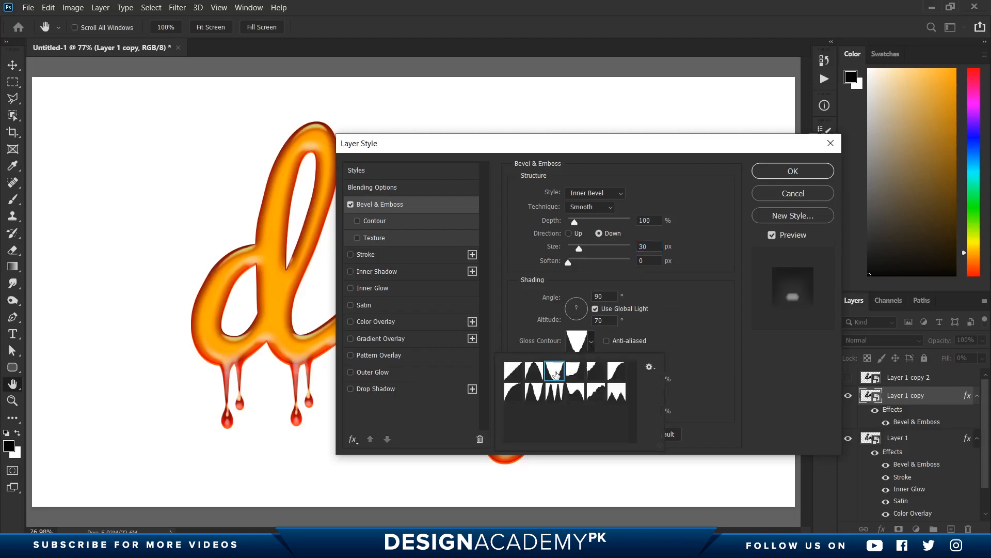
{"action": "left_click", "coordinate": [674, 333]}
{"action": "left_click", "coordinate": [584, 347]}
{"action": "left_click_drag", "start_coordinate": [488, 327], "coordinate": [490, 253]}
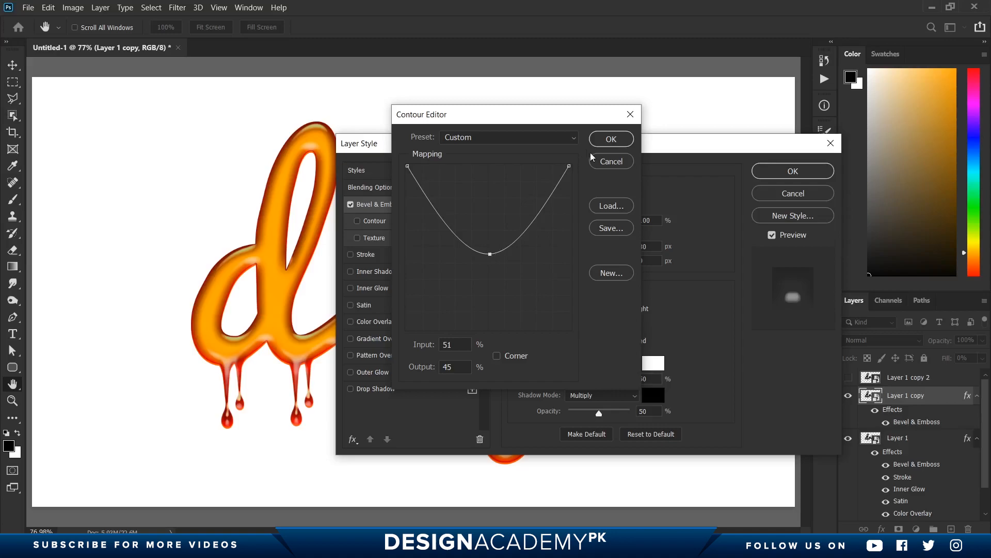
{"action": "left_click", "coordinate": [626, 141]}
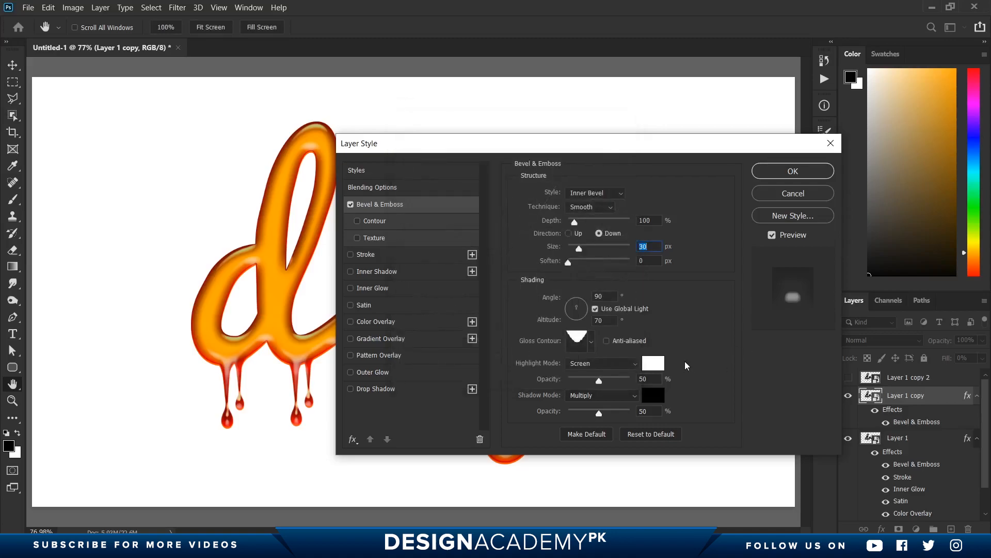
Set the bevel's highlight colour to light pink ffc9c9
{"action": "left_click", "coordinate": [653, 363]}
{"action": "mouse_move", "coordinate": [647, 289]}
{"action": "left_mouse_down"}
{"action": "mouse_move", "coordinate": [647, 264]}
{"action": "mouse_move", "coordinate": [637, 260]}
{"action": "left_mouse_up"}
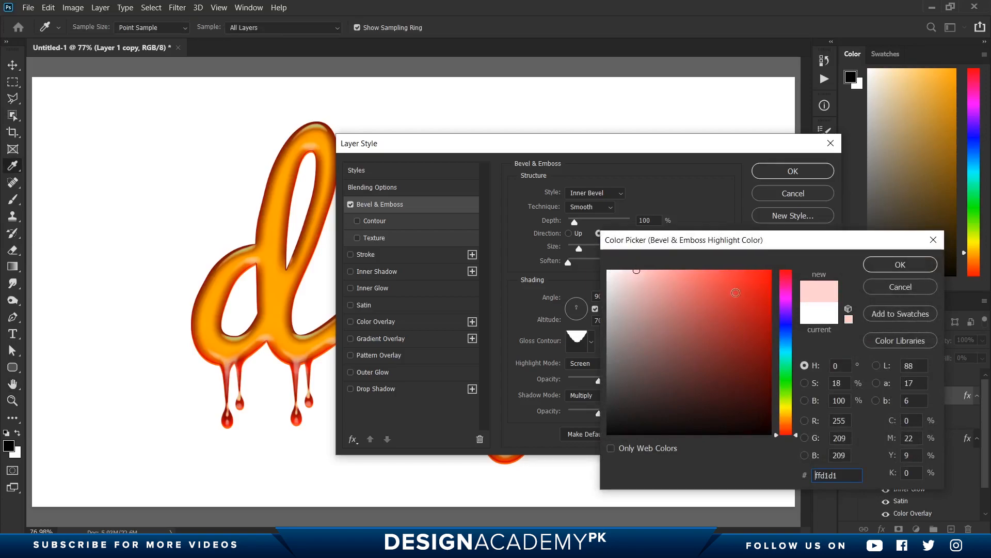
{"action": "left_click", "coordinate": [653, 269]}
{"action": "left_click", "coordinate": [642, 269]}
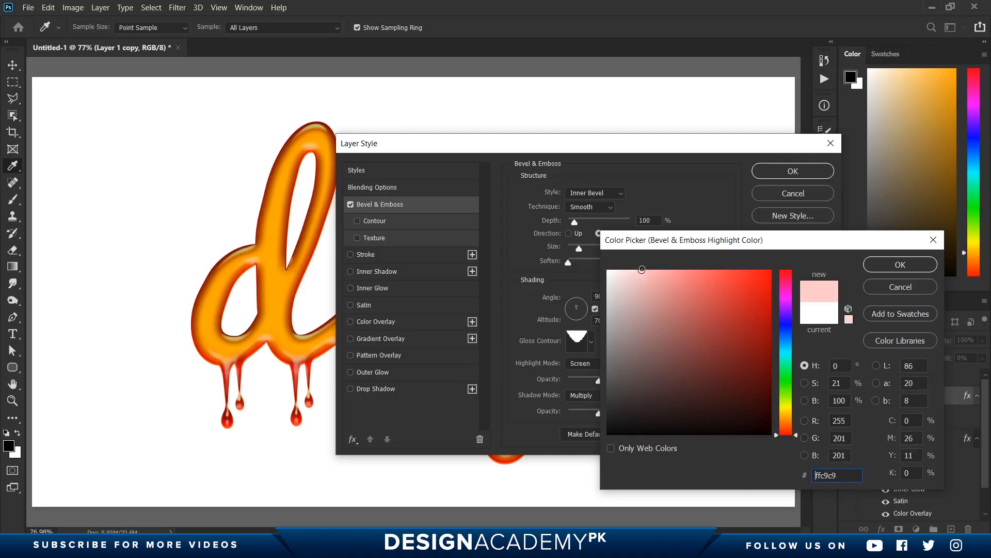
{"action": "left_click", "coordinate": [900, 265]}
Set the bevel's highlight mode to Color Dodge and its shadow opacity to 0%
{"action": "left_click", "coordinate": [608, 364]}
{"action": "scroll", "coordinate": [608, 365], "scroll_direction": "down", "scroll_amount": 1}
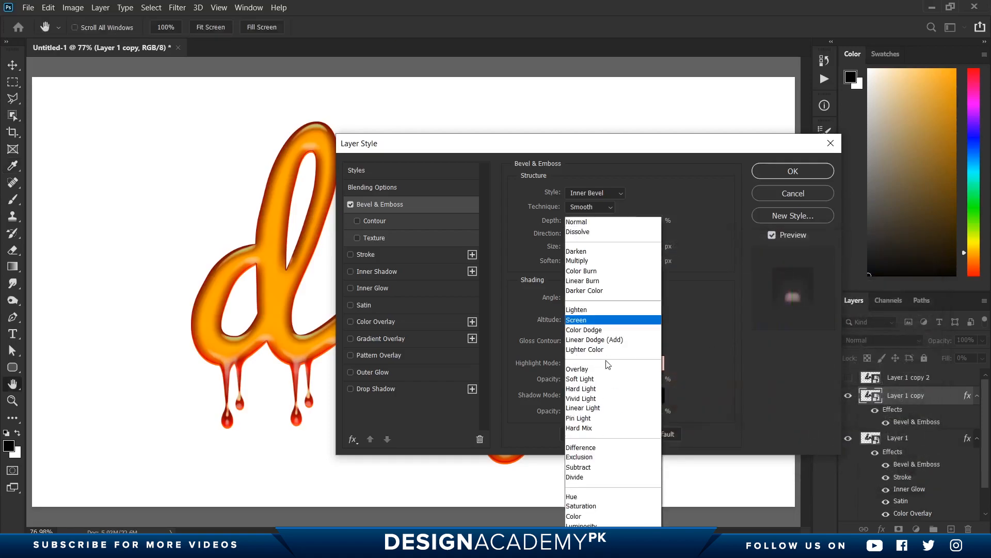
{"action": "left_click", "coordinate": [610, 331]}
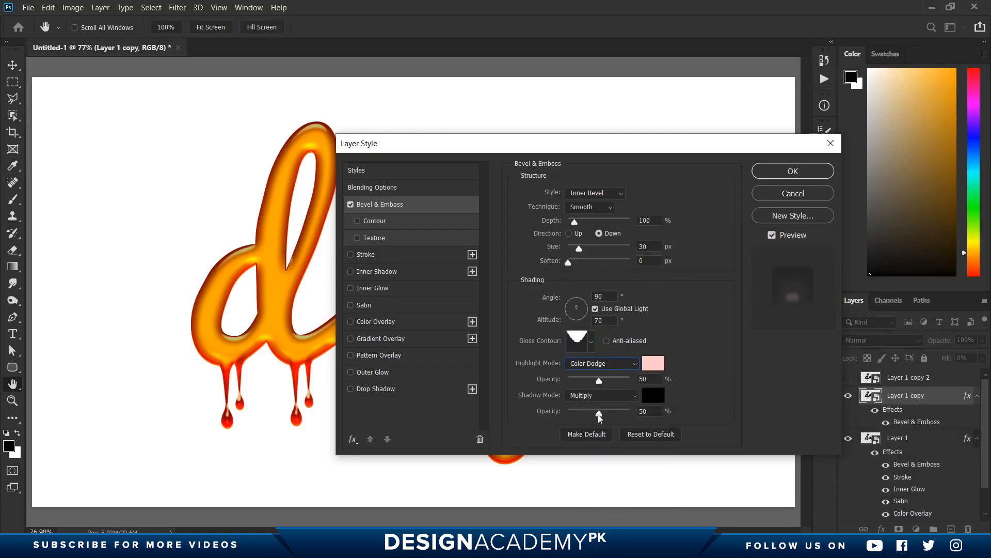
{"action": "mouse_move", "coordinate": [599, 414]}
{"action": "left_mouse_down"}
{"action": "mouse_move", "coordinate": [524, 416]}
{"action": "mouse_move", "coordinate": [662, 417]}
{"action": "mouse_move", "coordinate": [516, 417]}
{"action": "left_mouse_up"}
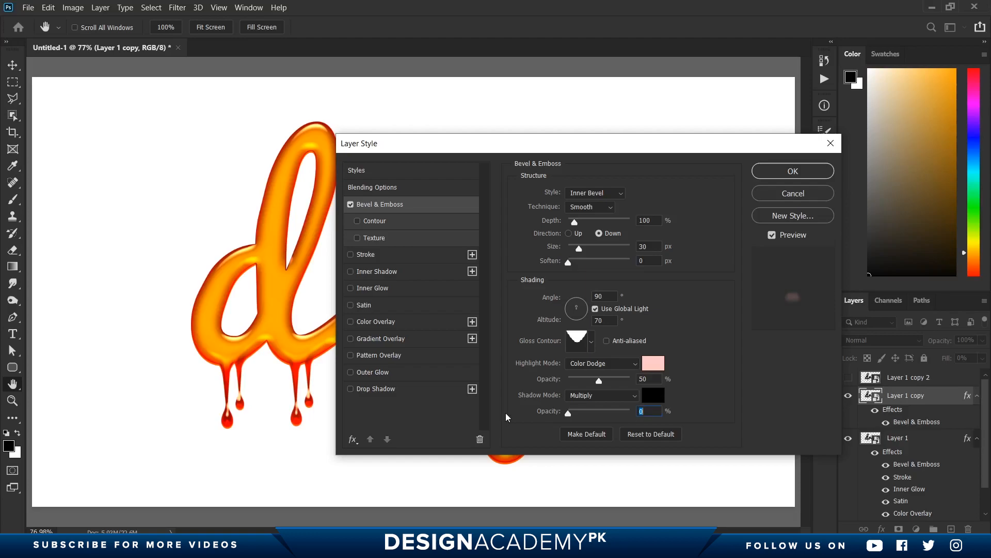
Enable the bevel's Contour with the S-shaped curve preset and a range of 71%
{"action": "left_click", "coordinate": [384, 221]}
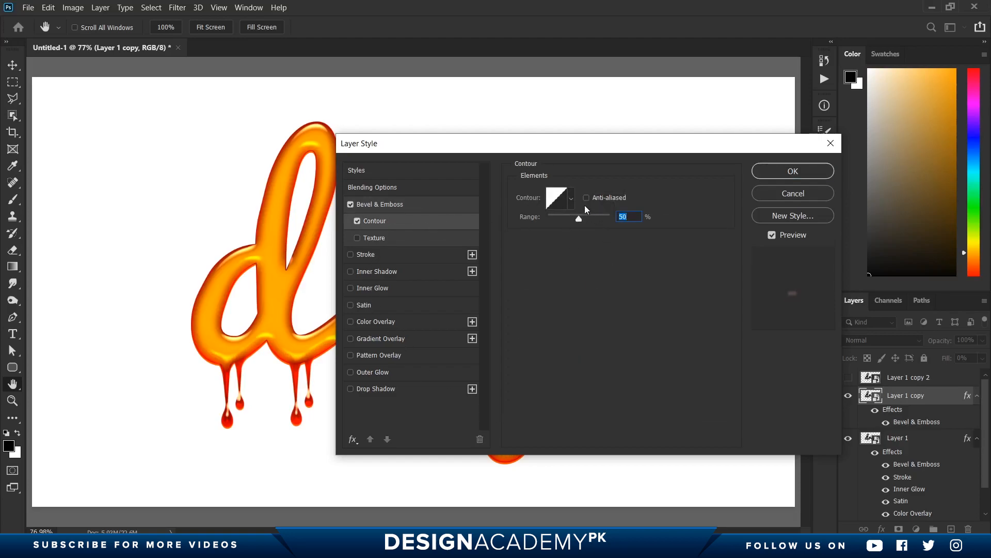
{"action": "left_click", "coordinate": [571, 198]}
{"action": "left_click", "coordinate": [595, 229]}
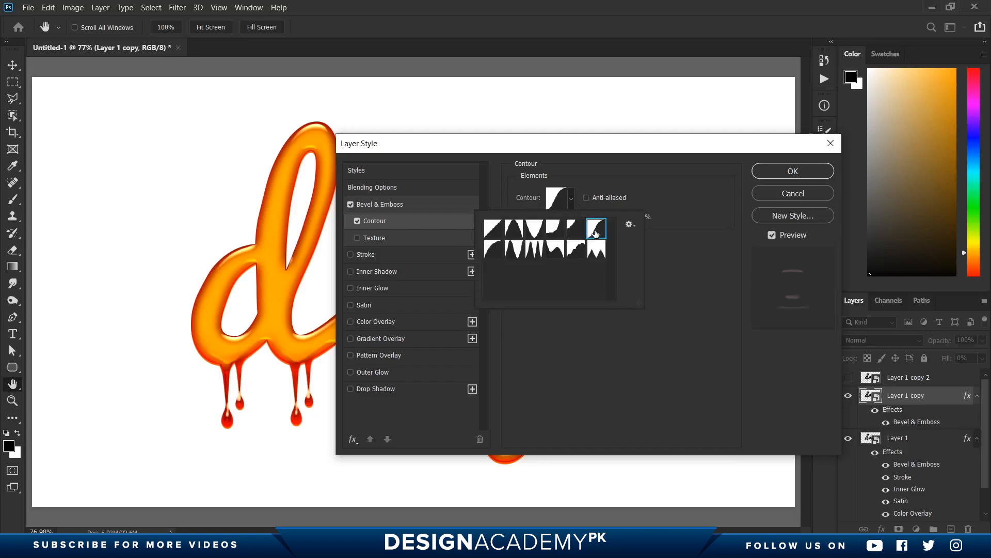
{"action": "left_click", "coordinate": [598, 361]}
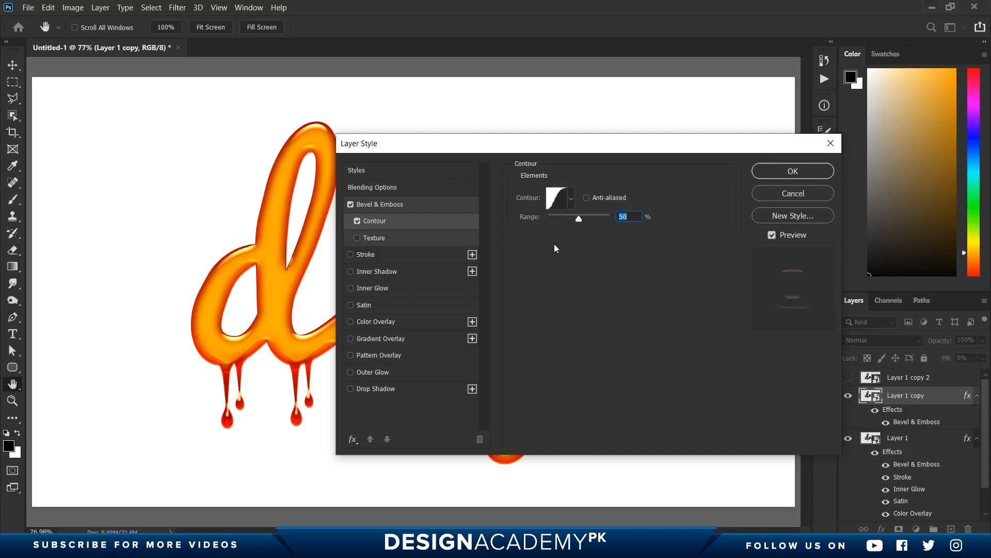
{"action": "left_click_drag", "start_coordinate": [578, 218], "coordinate": [600, 216]}
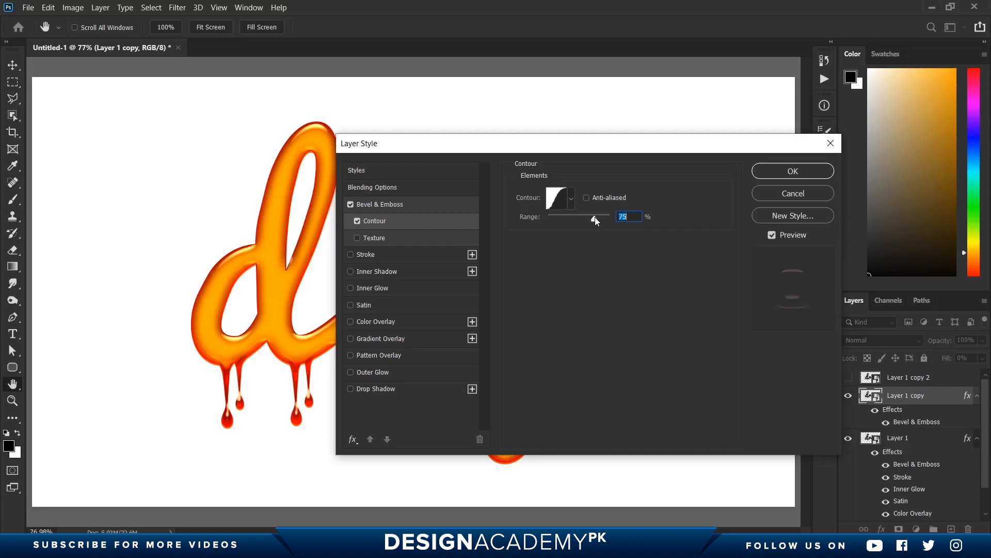
{"action": "left_click_drag", "start_coordinate": [595, 217], "coordinate": [588, 221]}
{"action": "left_click_drag", "start_coordinate": [481, 151], "coordinate": [543, 142]}
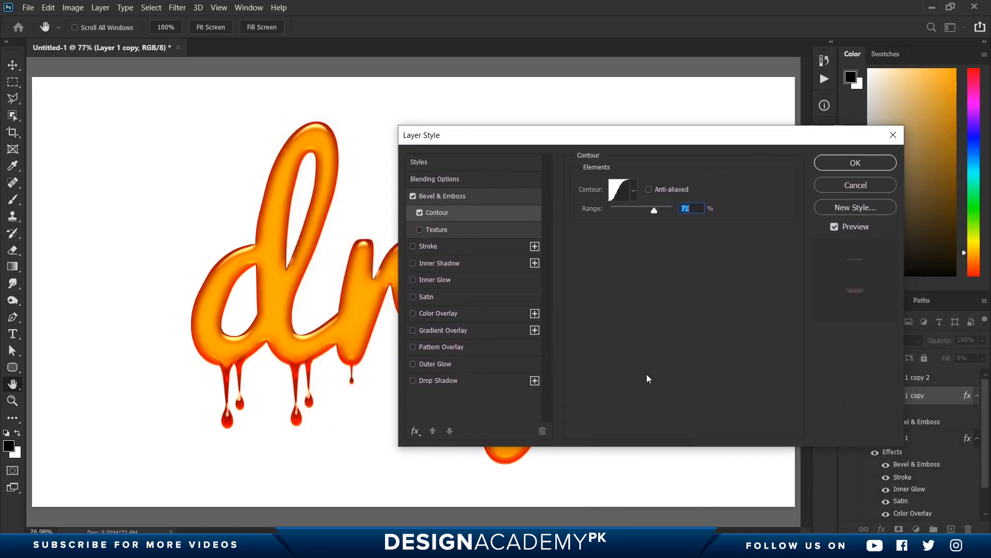
Add a Drop Shadow to Layer 1 copy with Normal blend mode and dark orange-brown colour 7a2800
{"action": "left_click", "coordinate": [444, 379]}
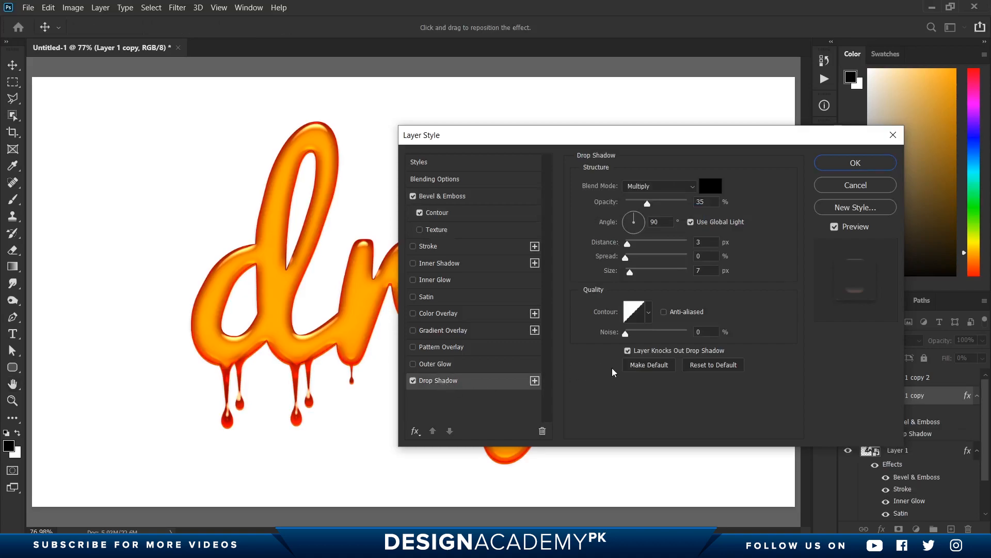
{"action": "left_click", "coordinate": [647, 181]}
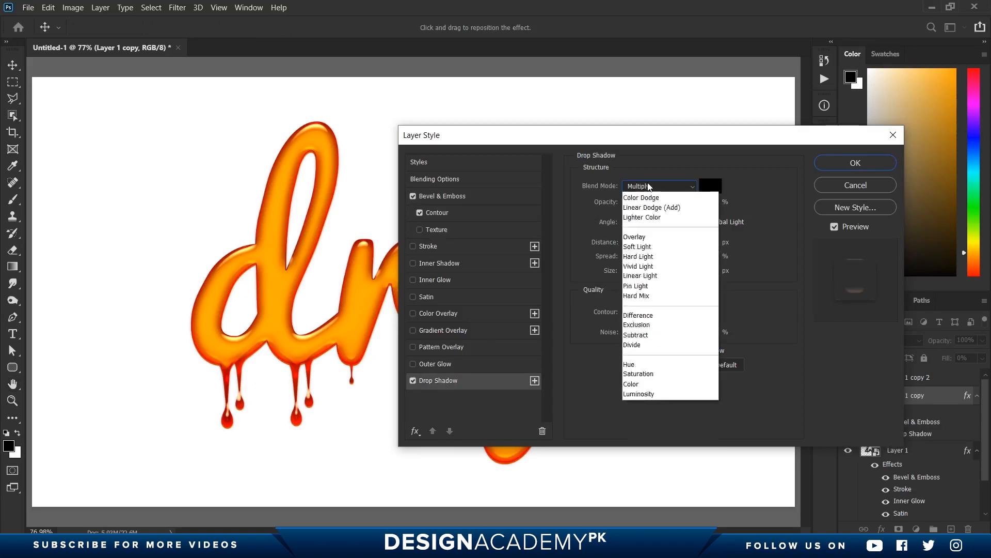
{"action": "left_click", "coordinate": [646, 195]}
{"action": "left_click", "coordinate": [711, 186]}
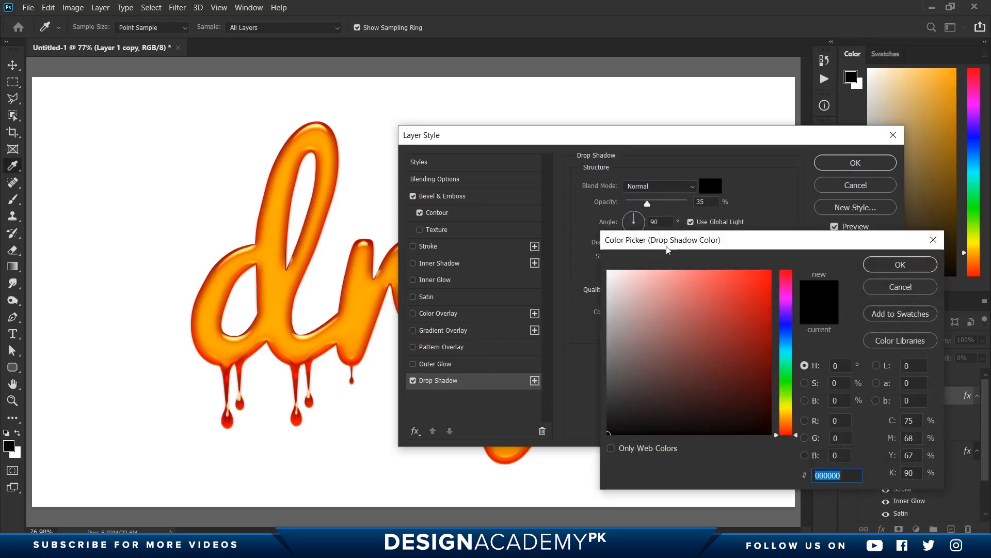
{"action": "left_click_drag", "start_coordinate": [786, 439], "coordinate": [778, 417]}
{"action": "left_click", "coordinate": [771, 347]}
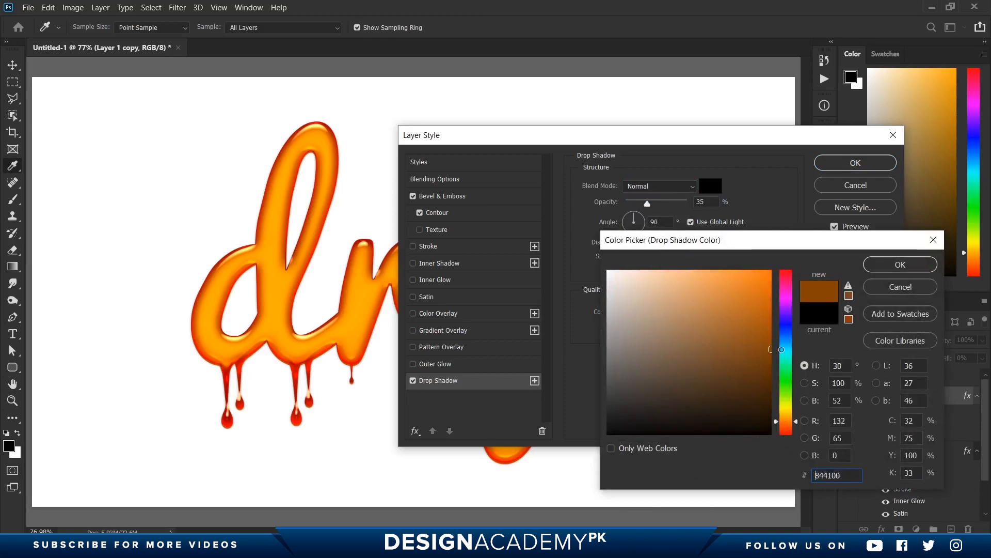
{"action": "left_click", "coordinate": [785, 426]}
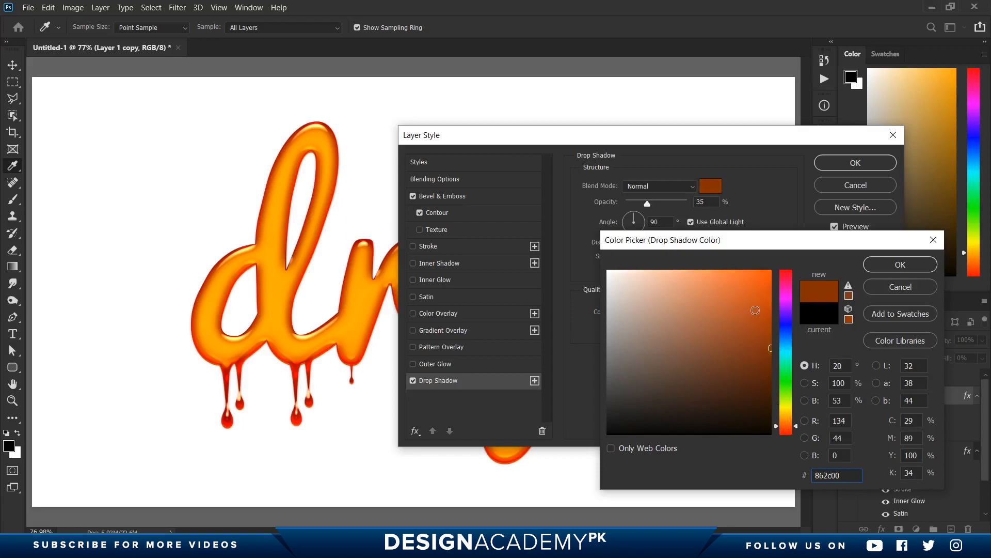
{"action": "left_click", "coordinate": [769, 354]}
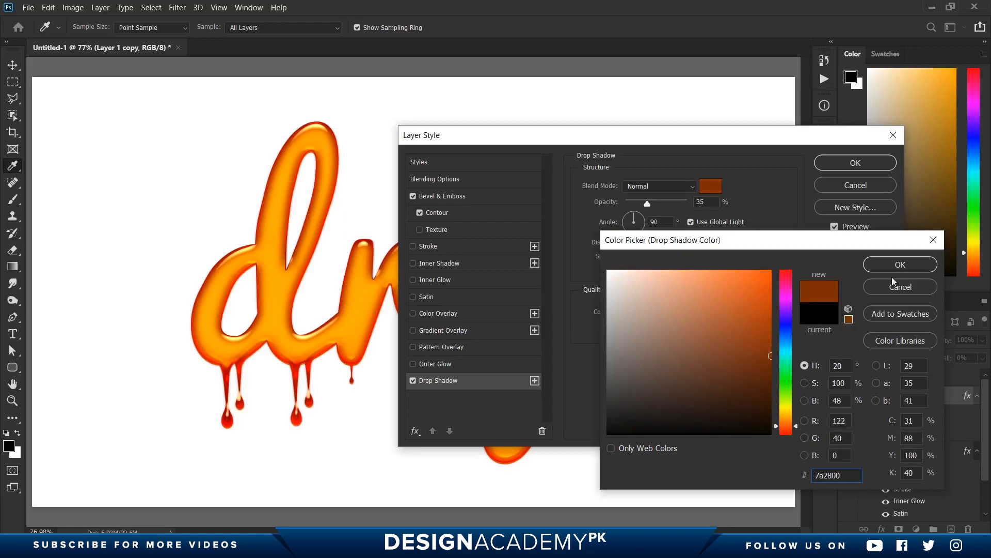
{"action": "left_click", "coordinate": [888, 268]}
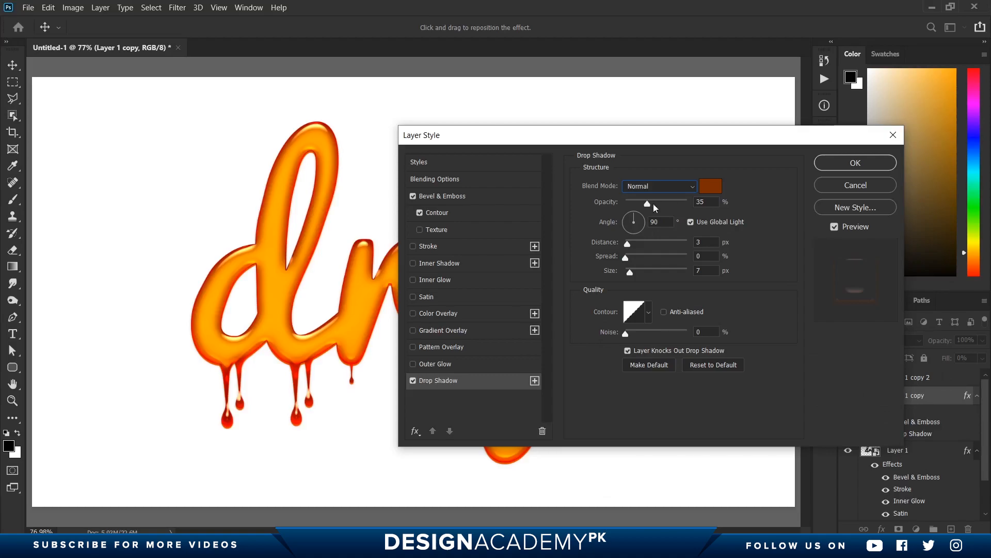
Set the drop shadow's opacity to 67%, distance to 10 px and size to 20 px
{"action": "left_click_drag", "start_coordinate": [647, 204], "coordinate": [696, 204]}
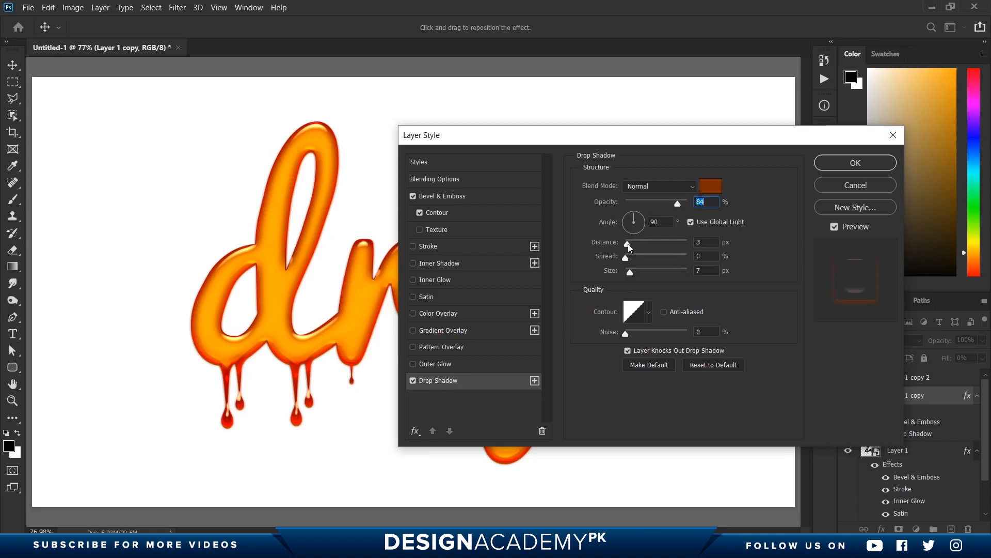
{"action": "left_click_drag", "start_coordinate": [629, 247], "coordinate": [635, 248]}
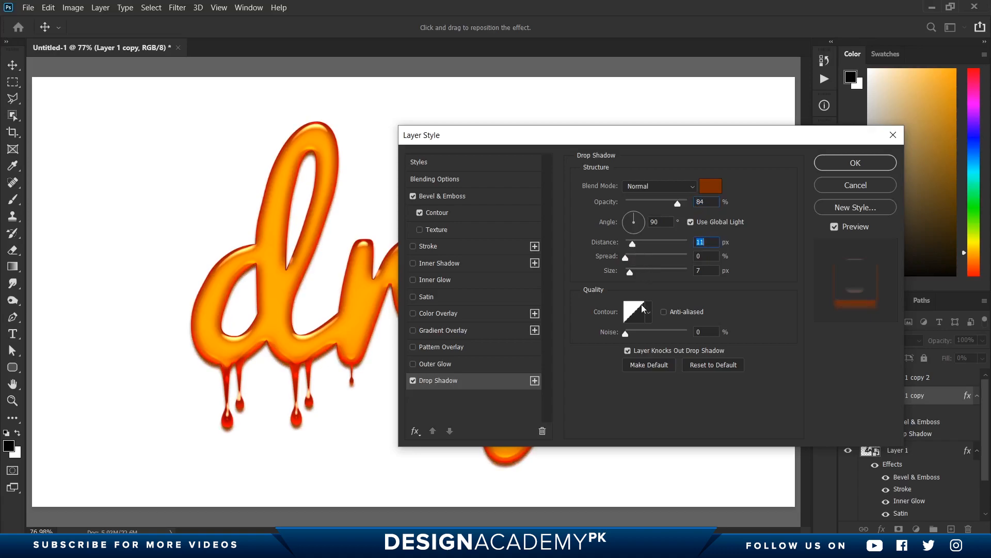
{"action": "left_click_drag", "start_coordinate": [631, 273], "coordinate": [636, 277]}
{"action": "type", "text": "20"}
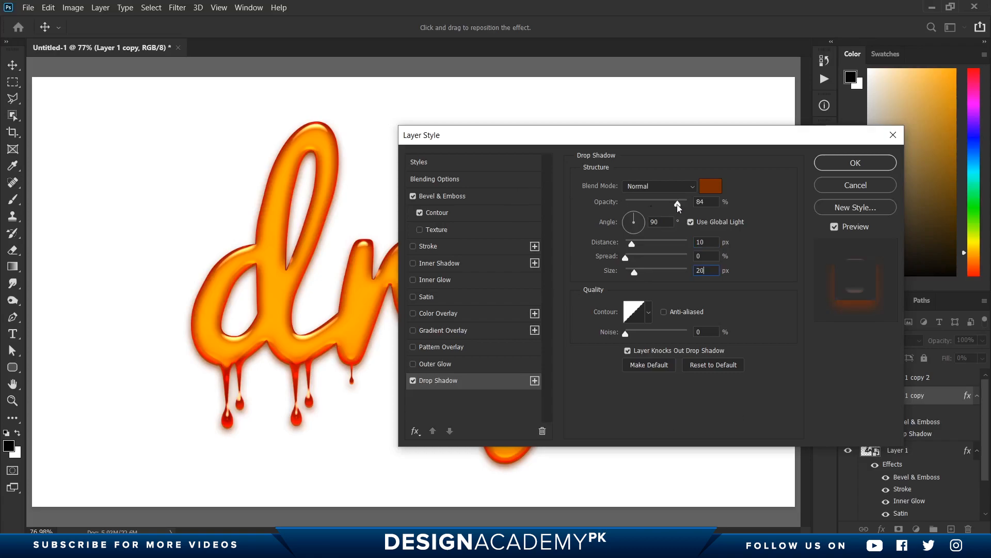
{"action": "left_click_drag", "start_coordinate": [668, 203], "coordinate": [661, 204]}
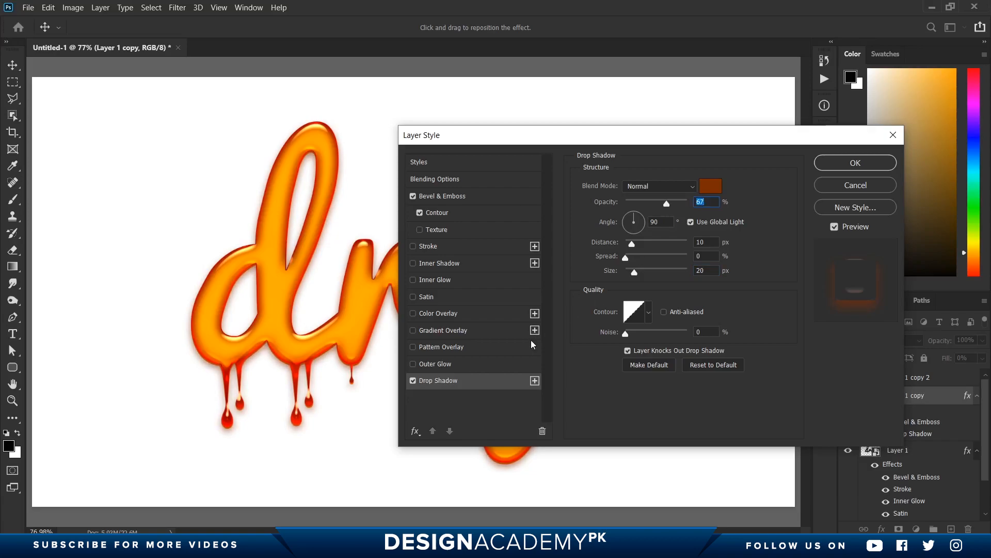
{"action": "key", "text": "Return"}
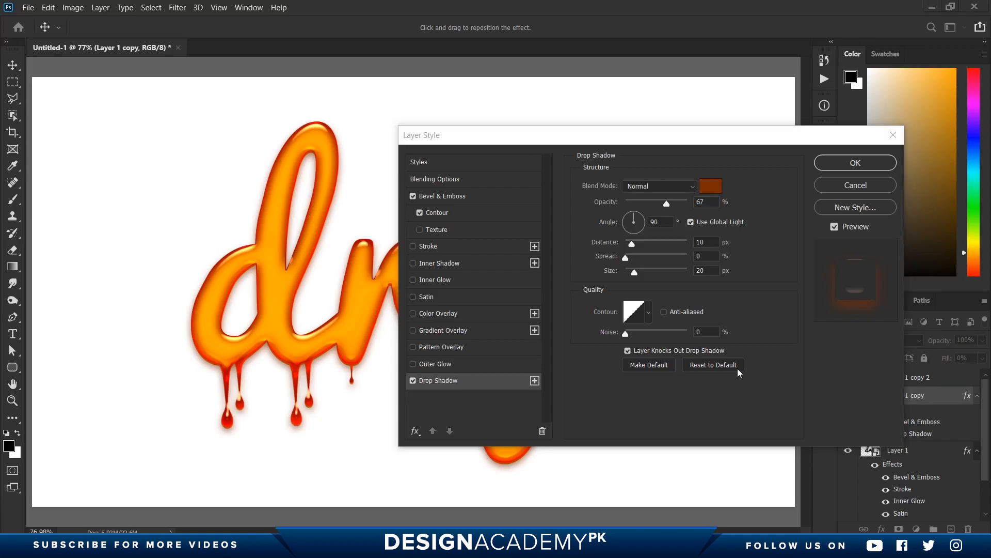
Add an Inner Shadow to Layer 1 copy with Linear Burn blend mode and 16% opacity
{"action": "left_click", "coordinate": [444, 266]}
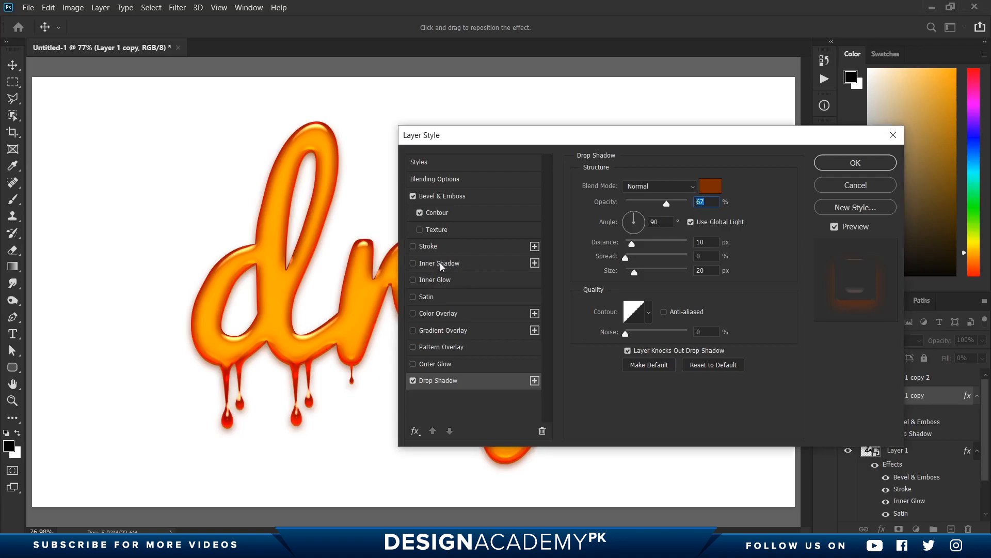
{"action": "left_click", "coordinate": [446, 264]}
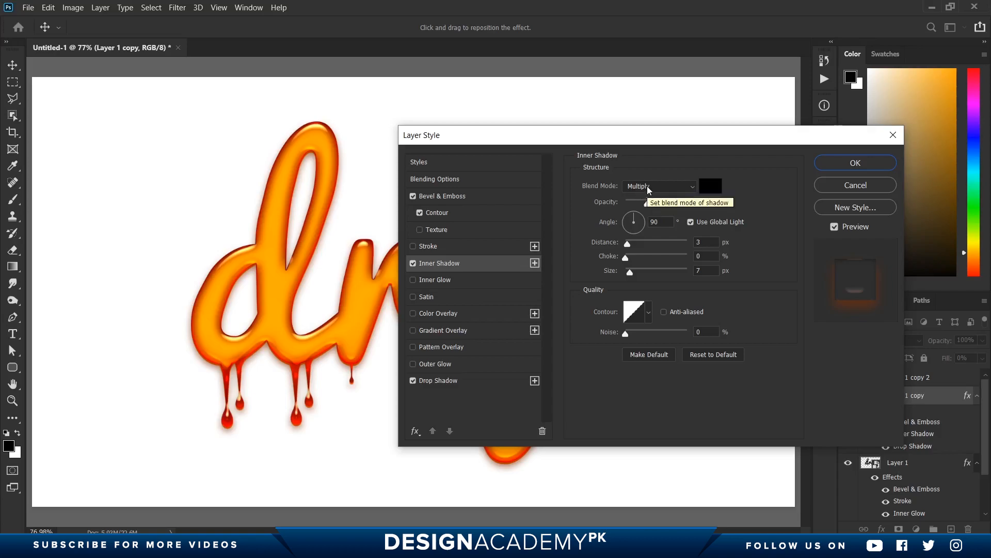
{"action": "left_click", "coordinate": [648, 189]}
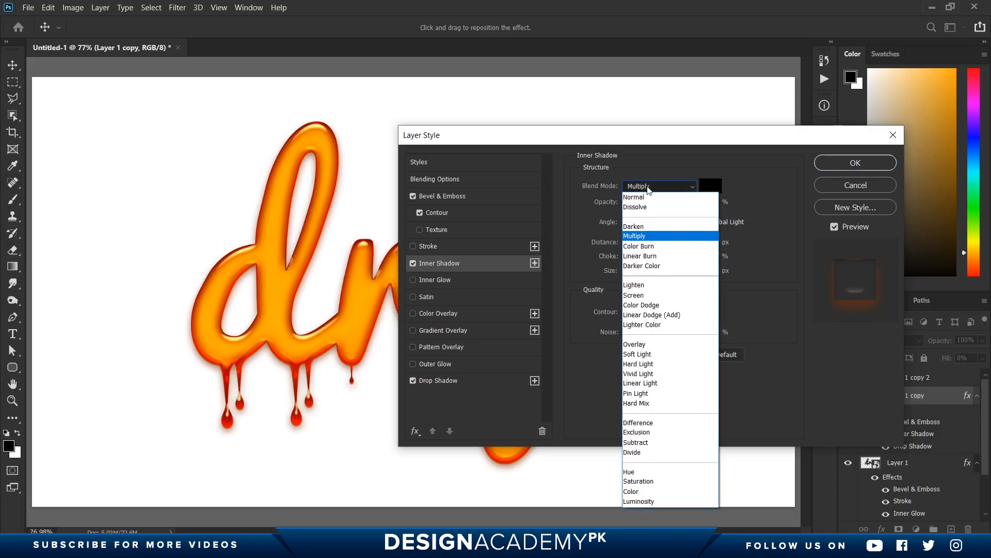
{"action": "left_click", "coordinate": [654, 256]}
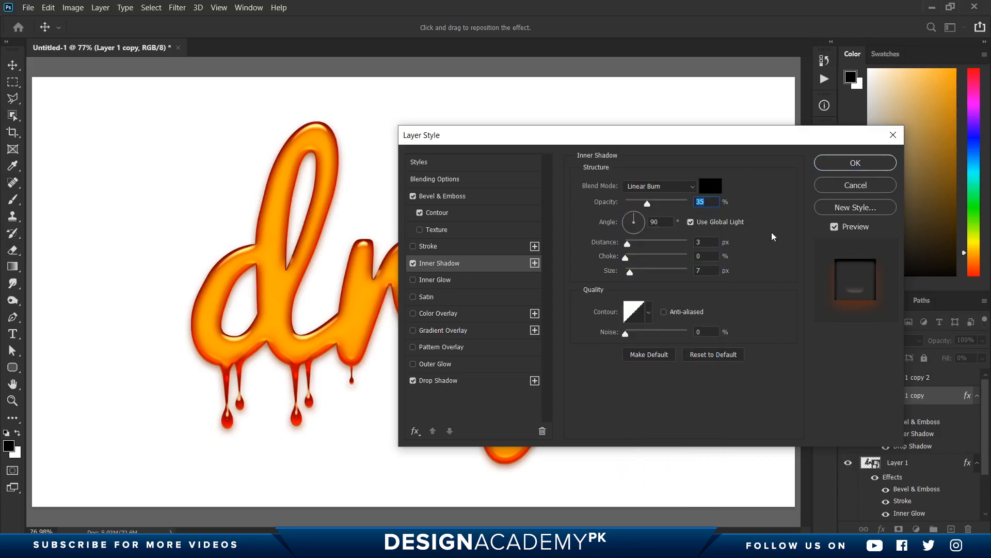
{"action": "left_click_drag", "start_coordinate": [649, 206], "coordinate": [638, 207]}
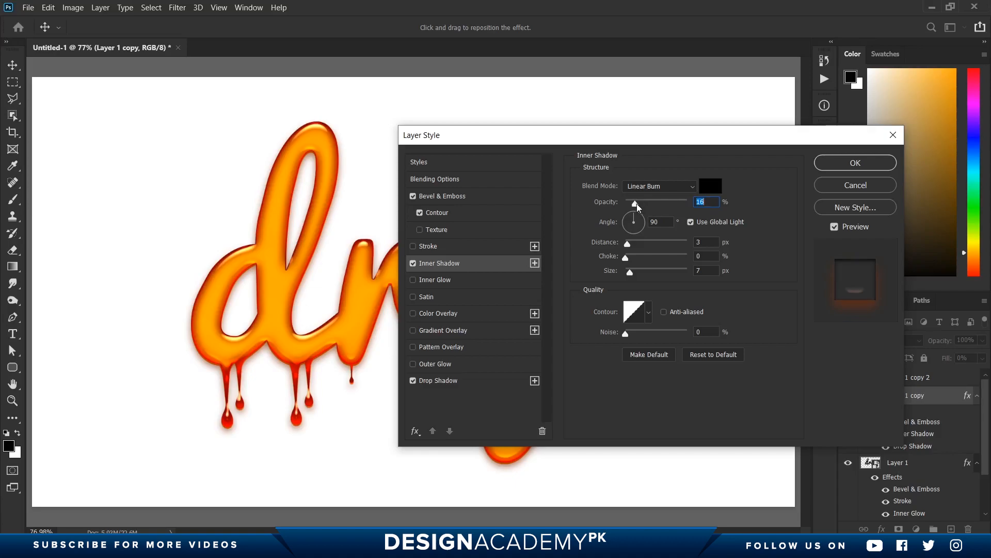
{"action": "key", "text": "Tab"}
Turn off global light for the drop shadow and inner shadow, and set the inner shadow's angle to -82°
{"action": "left_click", "coordinate": [457, 382]}
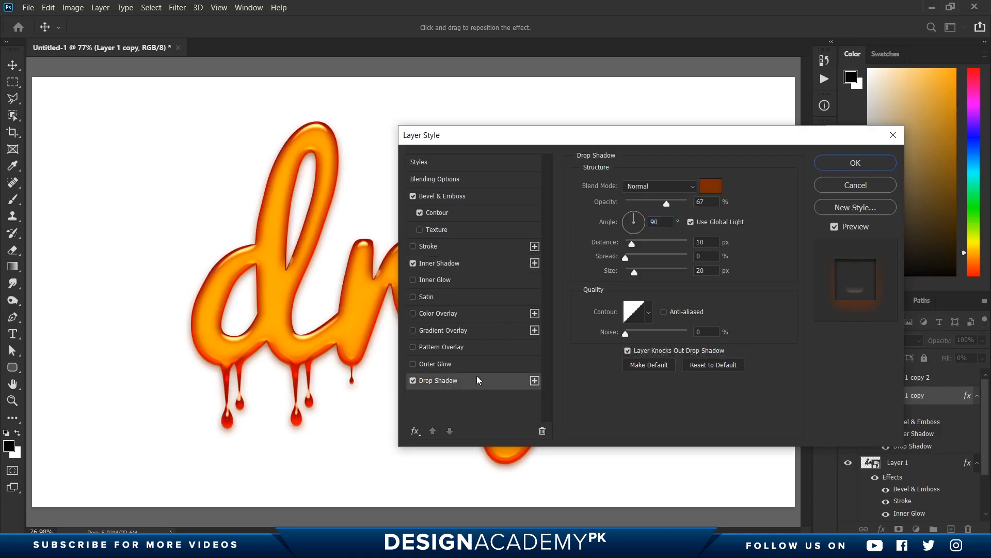
{"action": "left_click", "coordinate": [692, 222]}
{"action": "left_click", "coordinate": [452, 268]}
{"action": "left_click", "coordinate": [691, 222]}
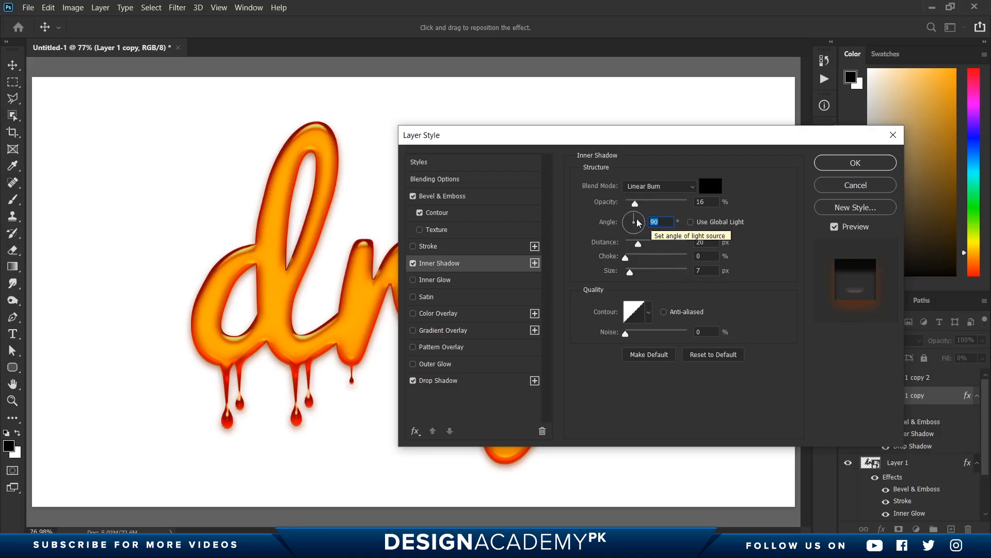
{"action": "left_click_drag", "start_coordinate": [635, 215], "coordinate": [639, 233]}
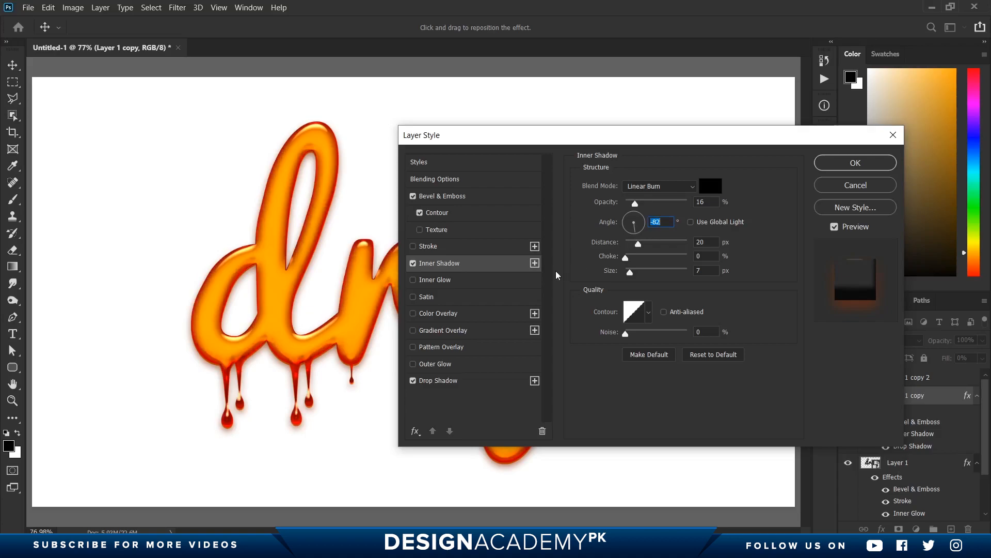
Set the inner shadow's distance to 15 px, choke to 33% and size to 15 px
{"action": "left_click_drag", "start_coordinate": [641, 249], "coordinate": [637, 248]}
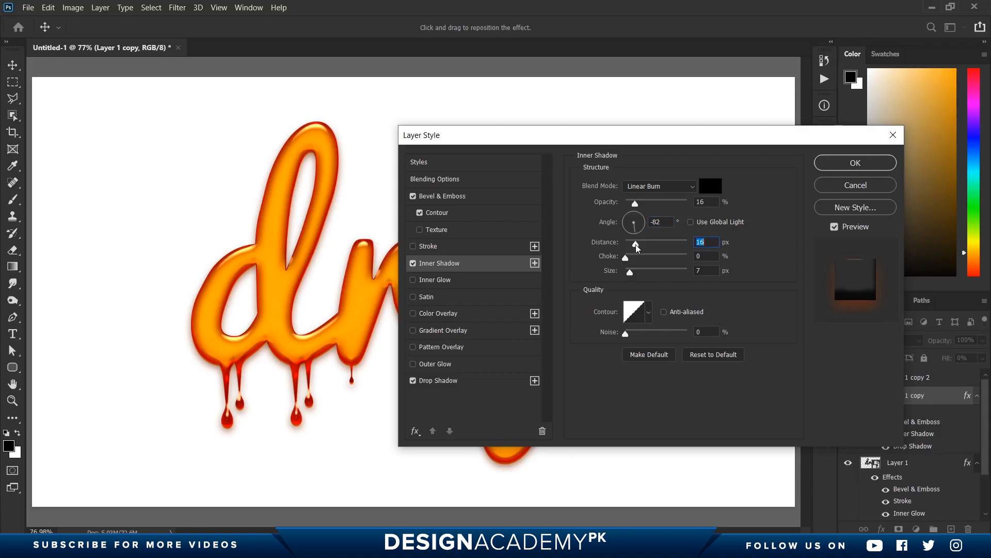
{"action": "type", "text": "15"}
{"action": "key", "text": "Tab"}
{"action": "type", "text": "33"}
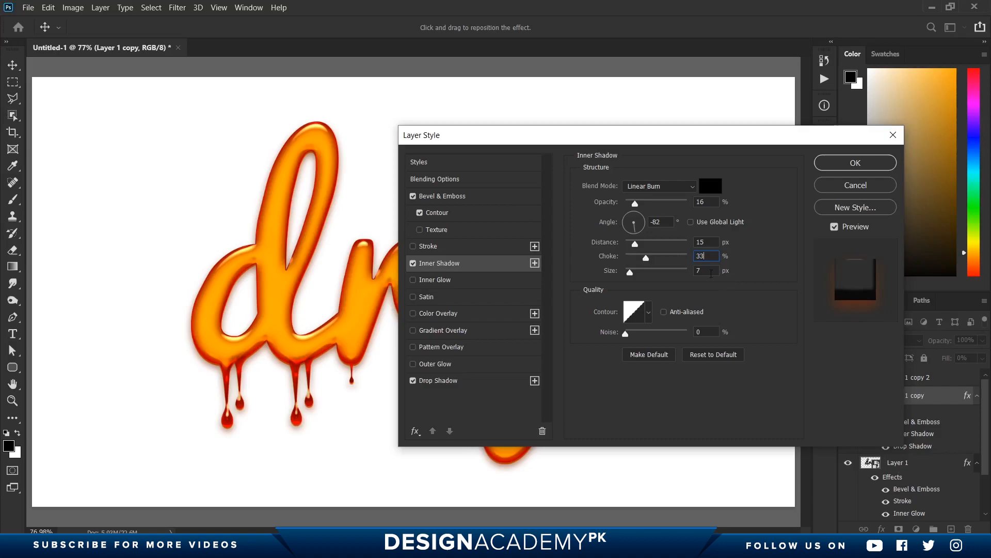
{"action": "key", "text": "Tab"}
{"action": "type", "text": "15"}
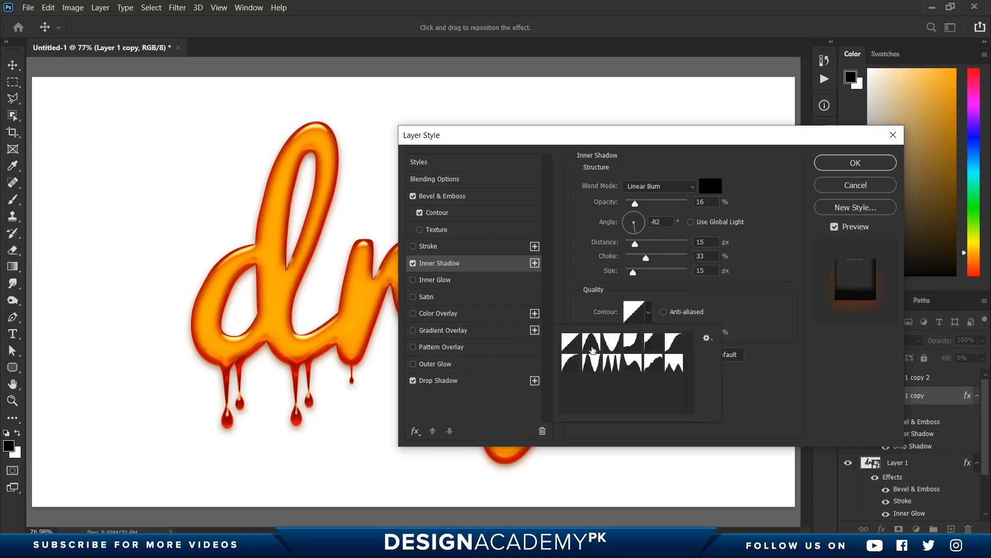
Give the inner shadow the cone-shaped contour preset and apply the layer style to Layer 1 copy
{"action": "left_click", "coordinate": [594, 343]}
{"action": "left_click", "coordinate": [593, 342]}
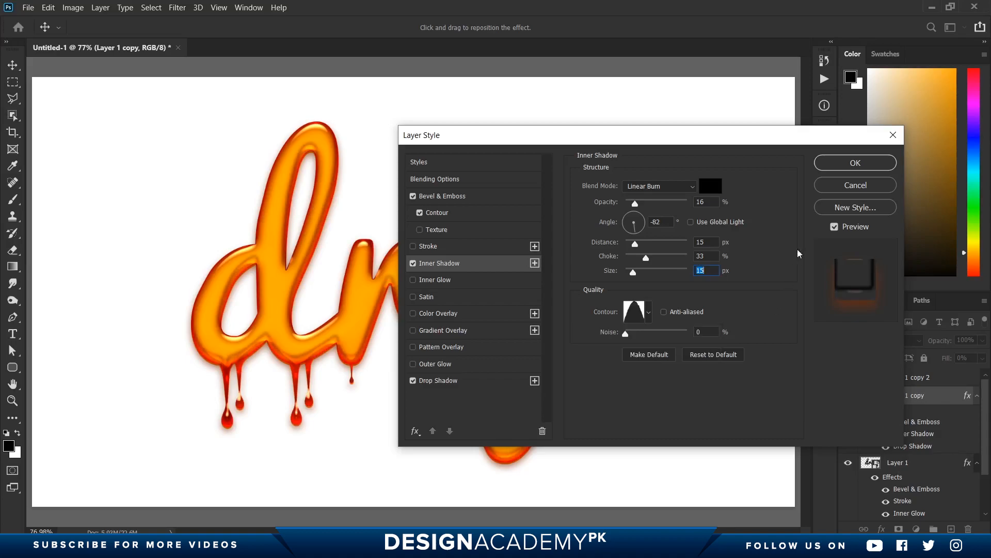
{"action": "left_click", "coordinate": [855, 163]}
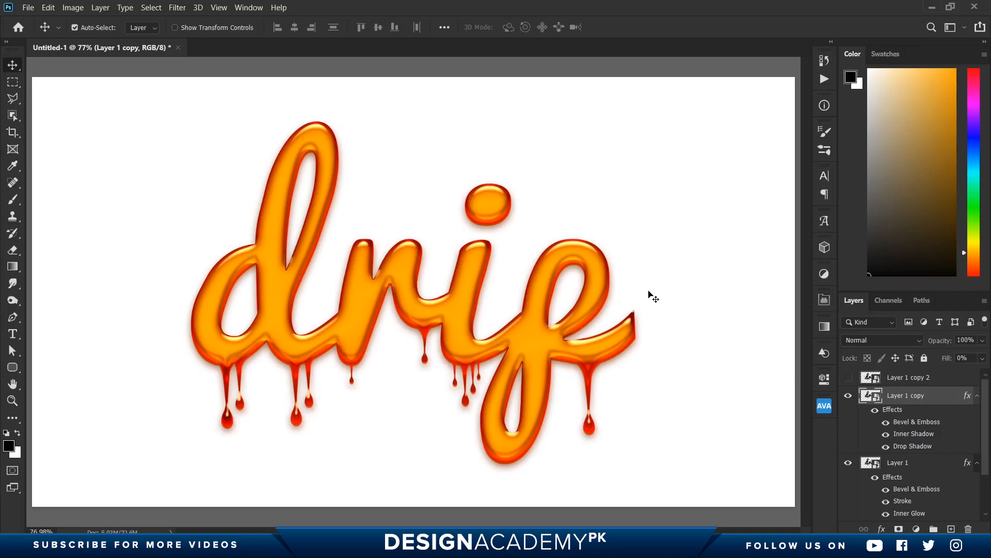
Show Layer 1 copy 2 and set its fill opacity to 0% in its blending options
{"action": "left_click", "coordinate": [847, 377]}
{"action": "right_click", "coordinate": [917, 380]}
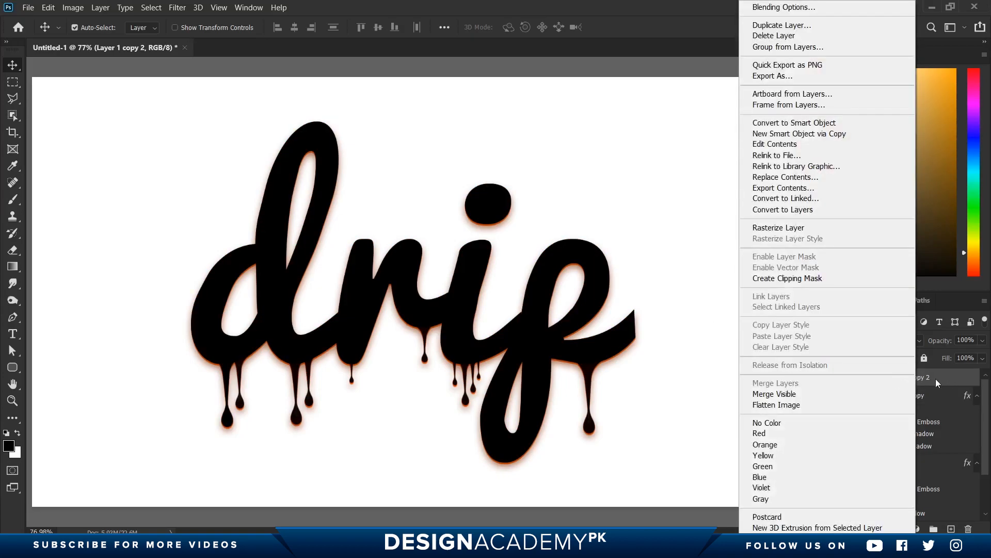
{"action": "left_click", "coordinate": [799, 10]}
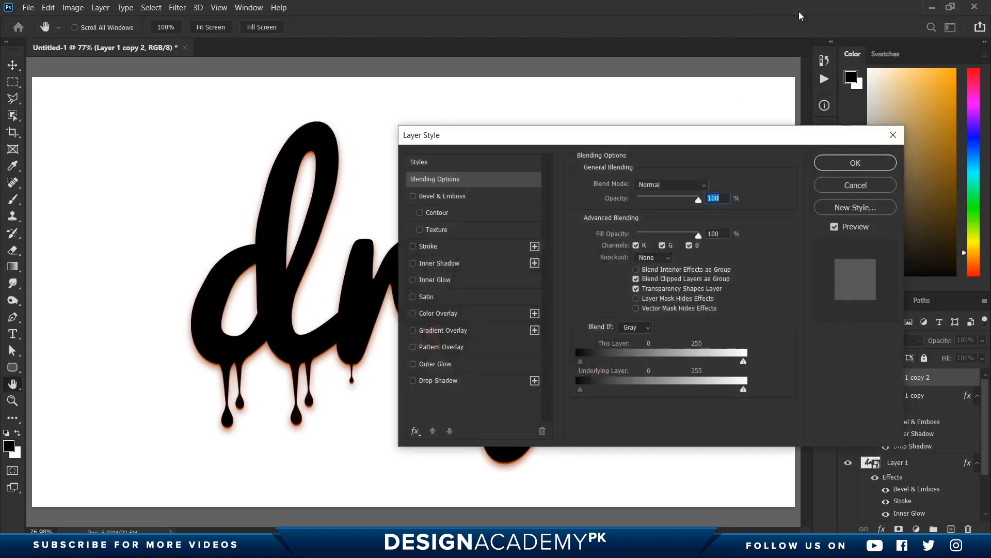
{"action": "left_click", "coordinate": [436, 165]}
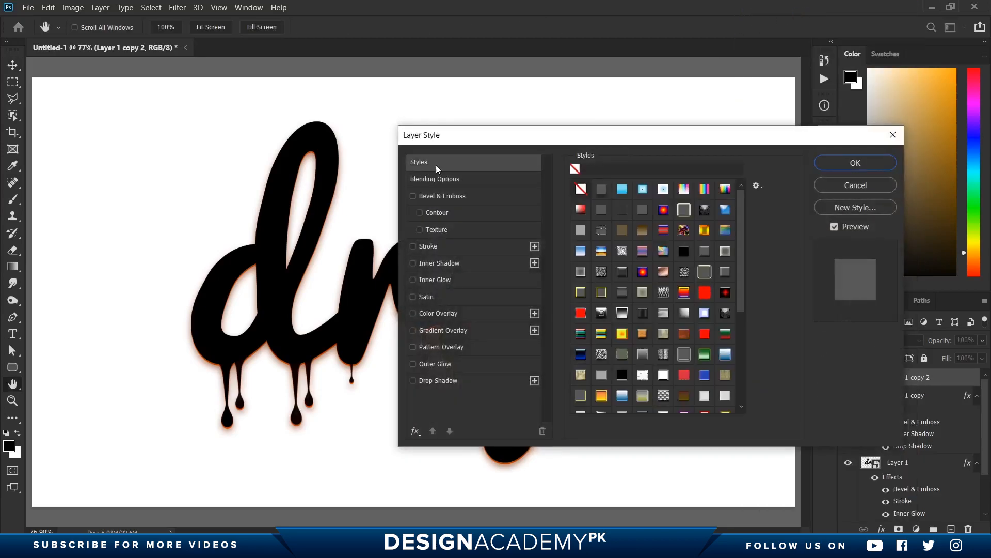
{"action": "left_click", "coordinate": [581, 189]}
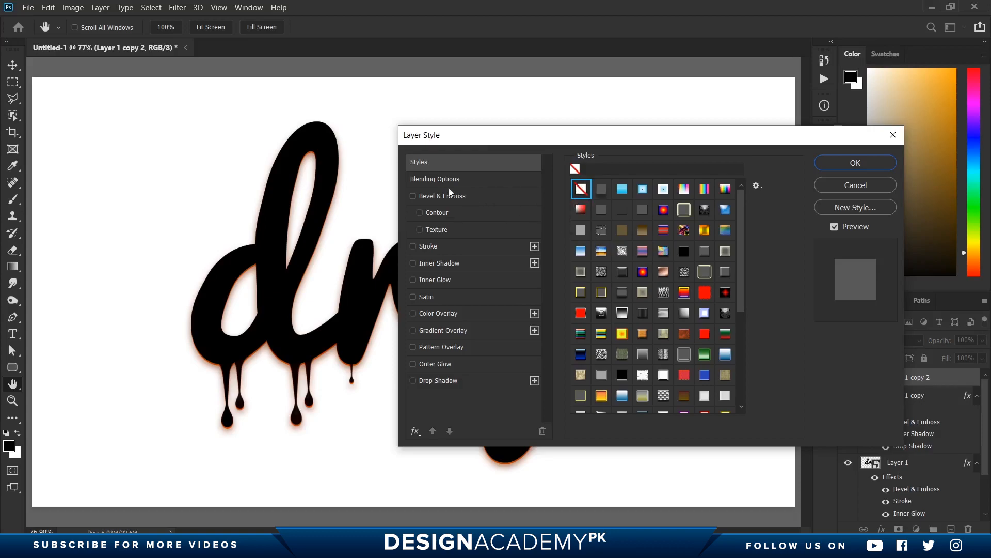
{"action": "left_click", "coordinate": [426, 180]}
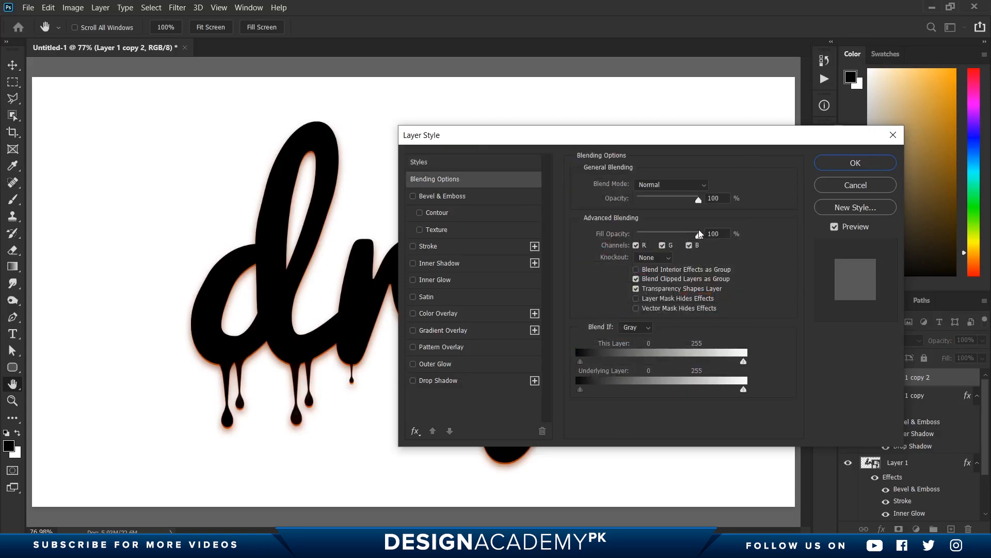
{"action": "left_click_drag", "start_coordinate": [699, 235], "coordinate": [627, 240]}
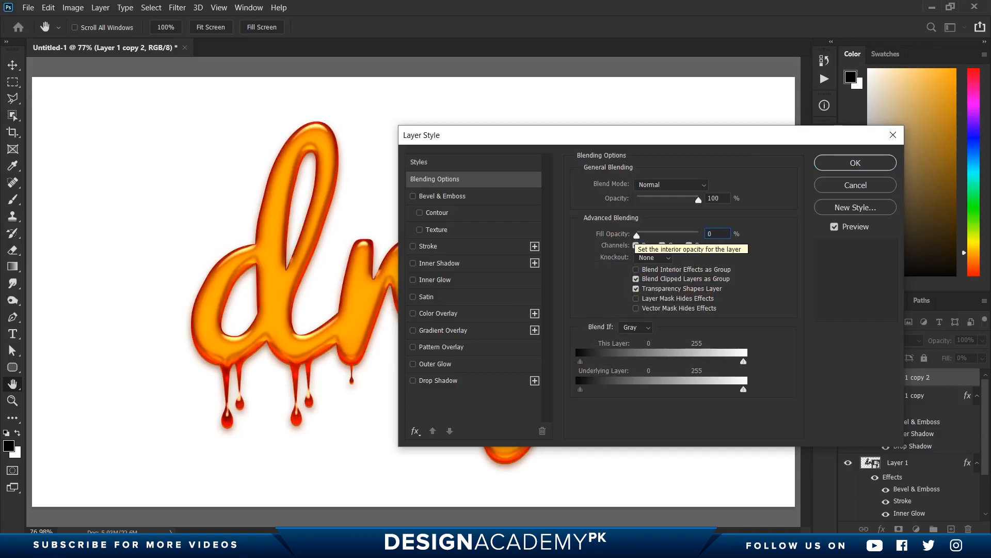
Add Bevel & Emboss to Layer 1 copy 2 with Chisel Hard technique, size 45 px and soften 16 px
{"action": "left_click", "coordinate": [442, 198]}
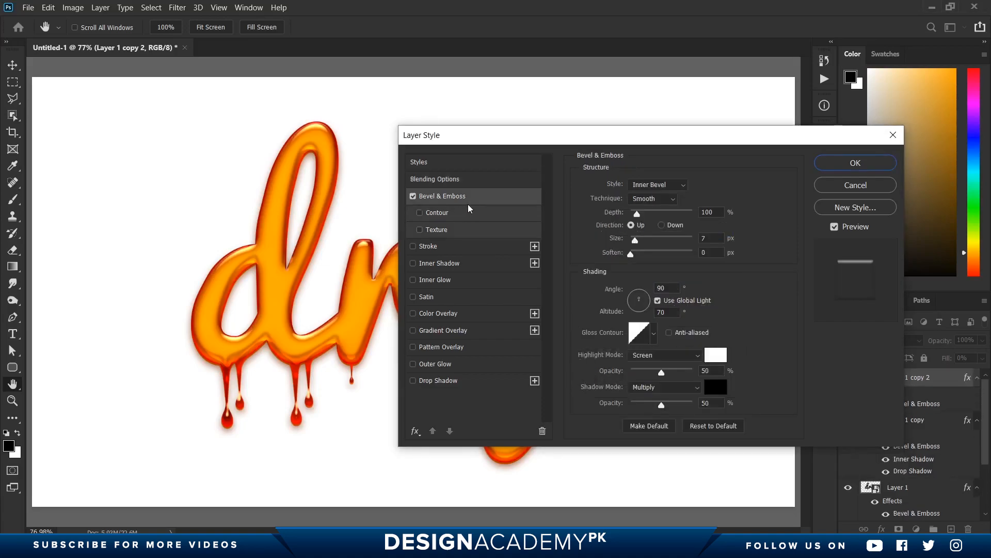
{"action": "left_click", "coordinate": [666, 199]}
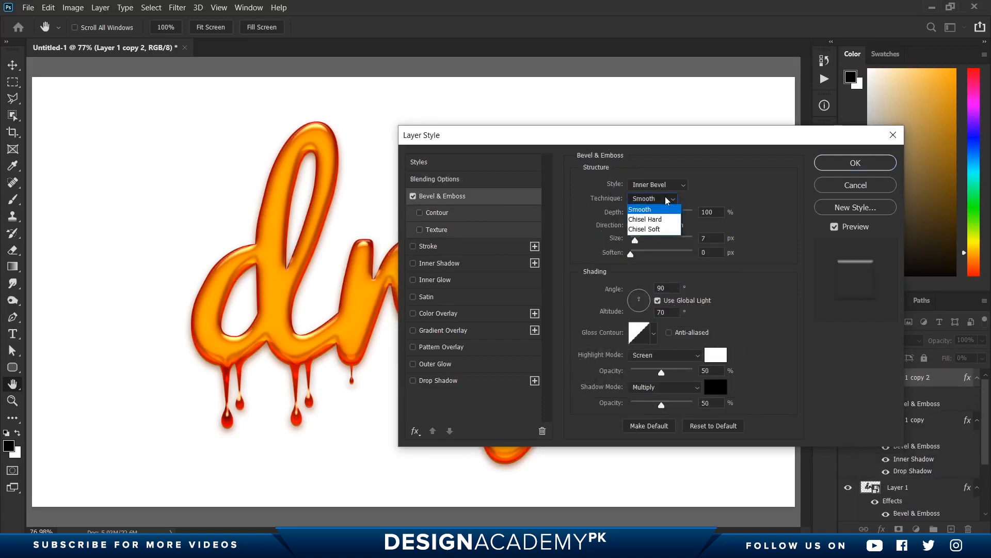
{"action": "left_click", "coordinate": [662, 220]}
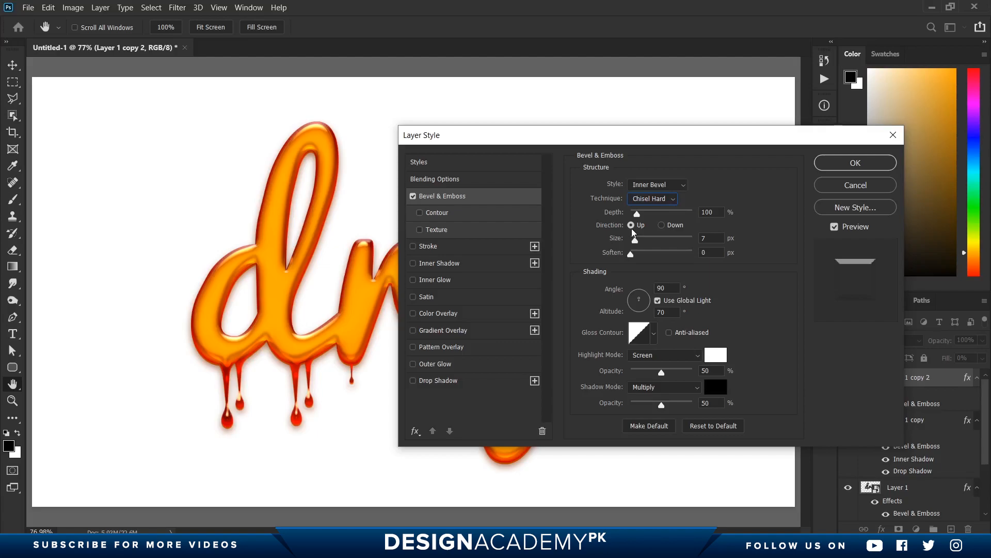
{"action": "left_click_drag", "start_coordinate": [642, 236], "coordinate": [640, 240]}
{"action": "type", "text": "45"}
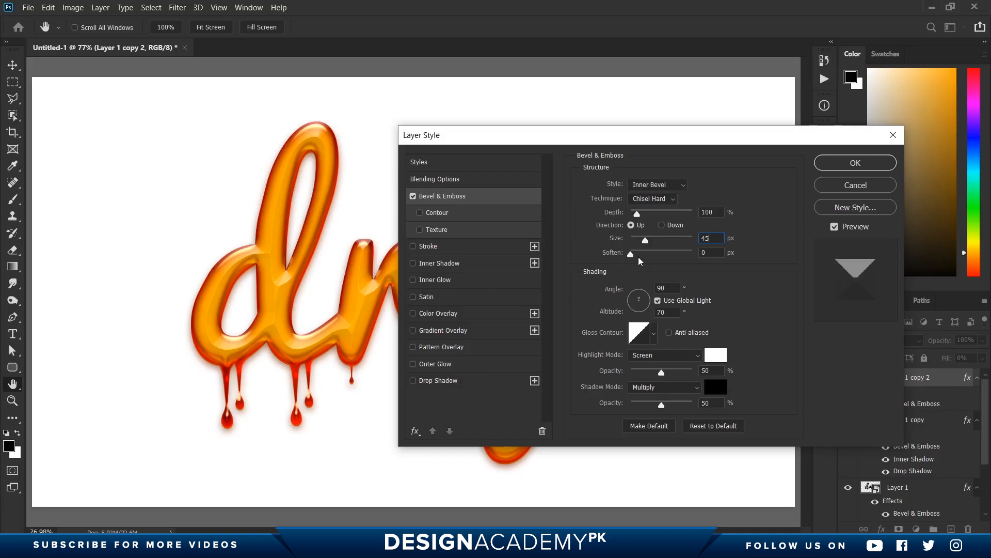
{"action": "left_click_drag", "start_coordinate": [631, 255], "coordinate": [774, 260]}
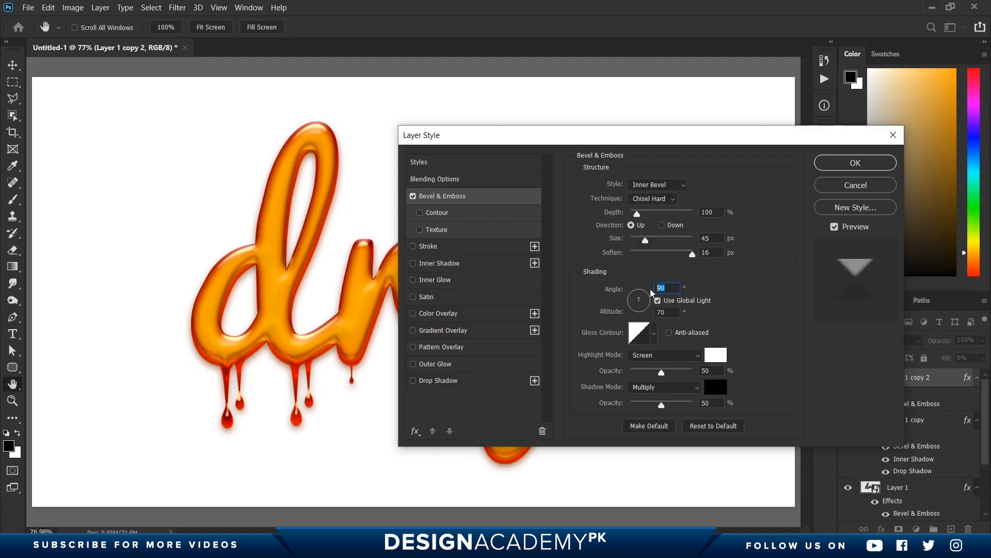
Enter a bevel angle of 120°, turn off Use Global Light and set the altitude to 60°
{"action": "type", "text": "120"}
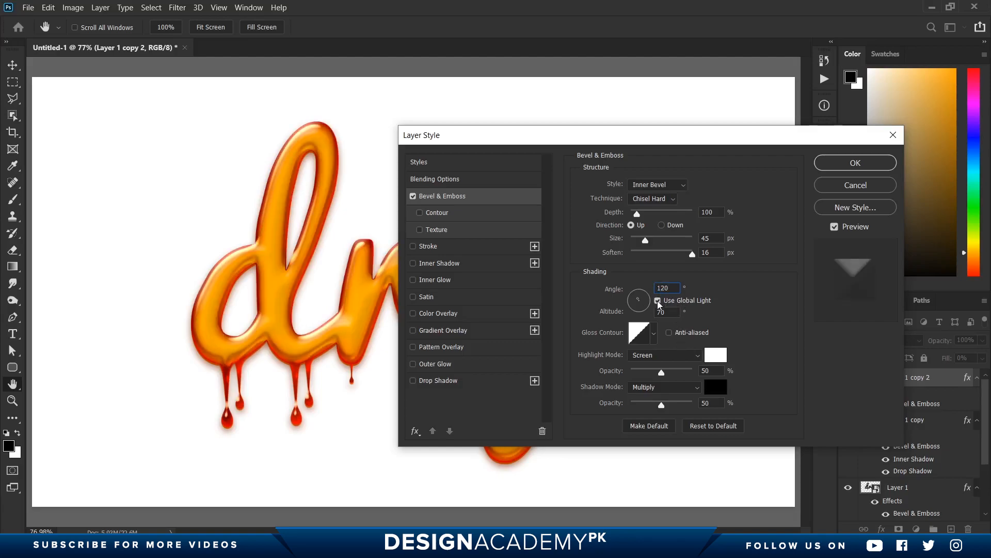
{"action": "left_click", "coordinate": [658, 302]}
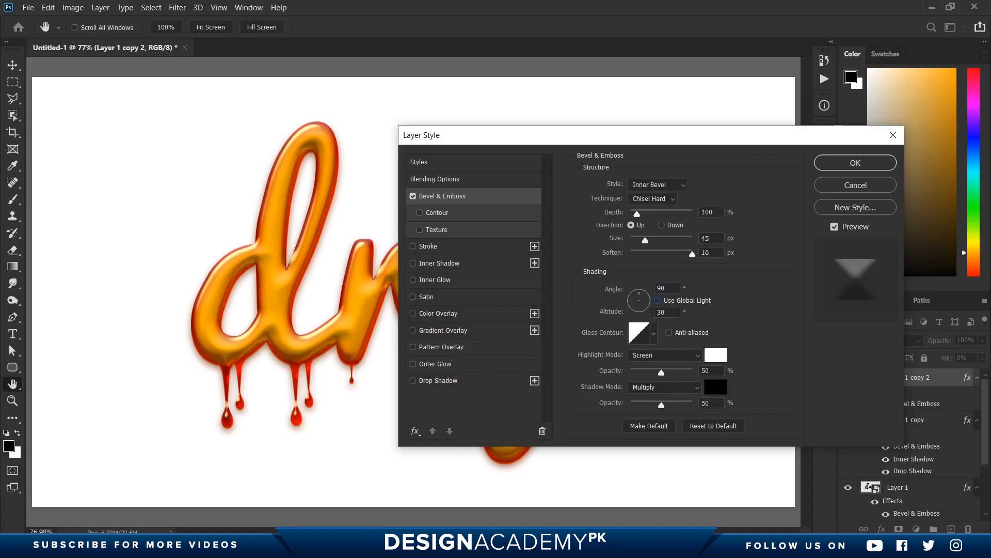
{"action": "type", "text": "60"}
{"action": "key", "text": "Delete"}
{"action": "key", "text": "Delete"}
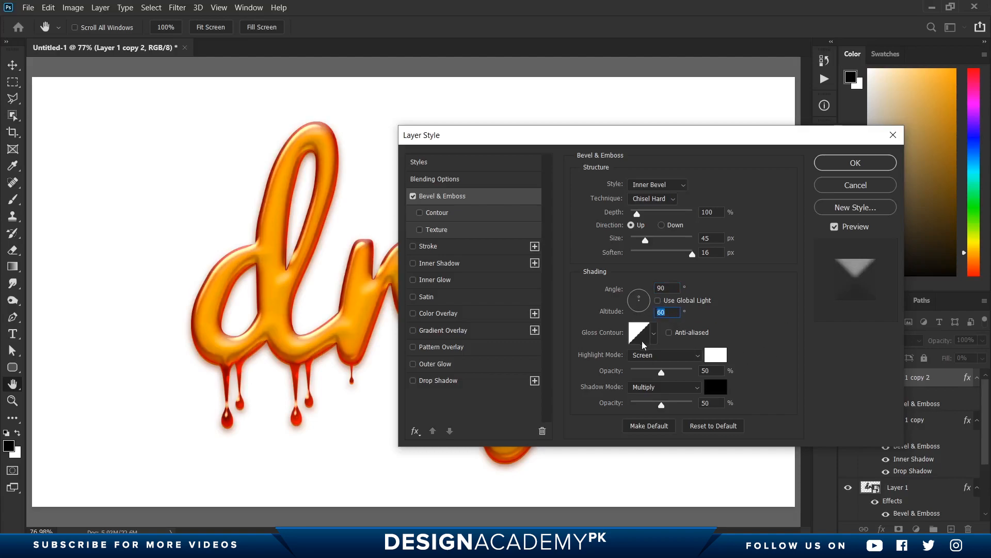
Change the bevel's highlight colour to light orange ffd074
{"action": "left_click", "coordinate": [717, 360]}
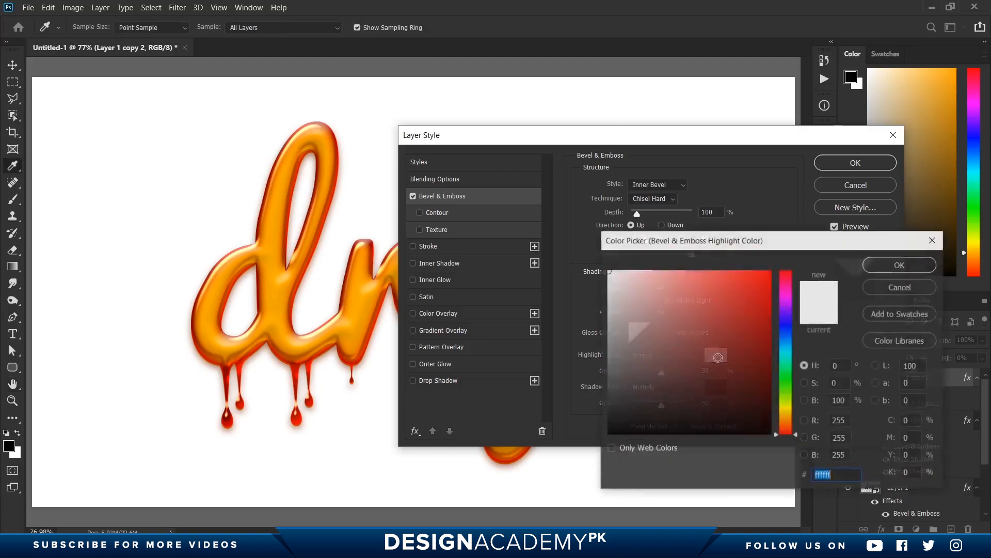
{"action": "left_click", "coordinate": [787, 419]}
{"action": "left_click_drag", "start_coordinate": [744, 287], "coordinate": [780, 249]}
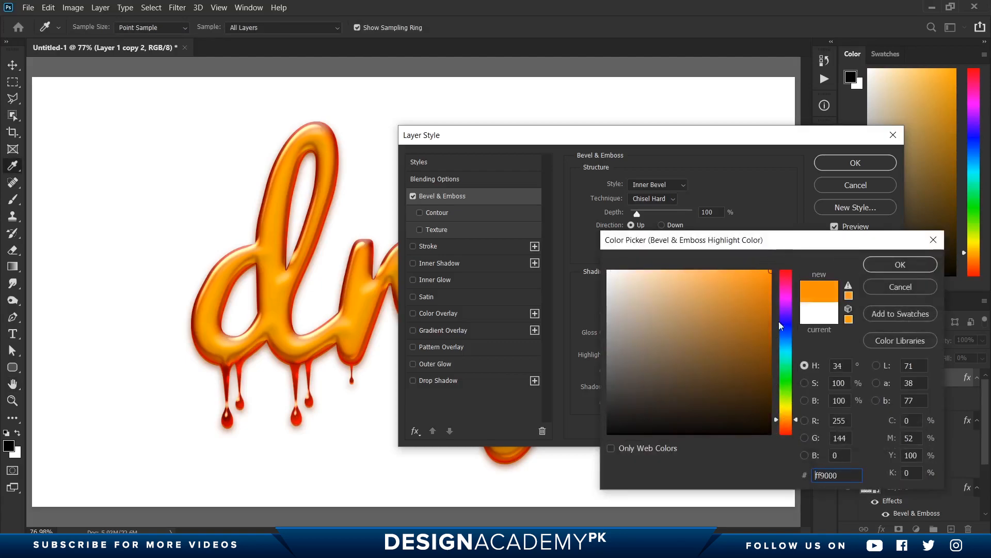
{"action": "left_click_drag", "start_coordinate": [791, 423], "coordinate": [792, 420]}
{"action": "left_click_drag", "start_coordinate": [749, 279], "coordinate": [698, 244]}
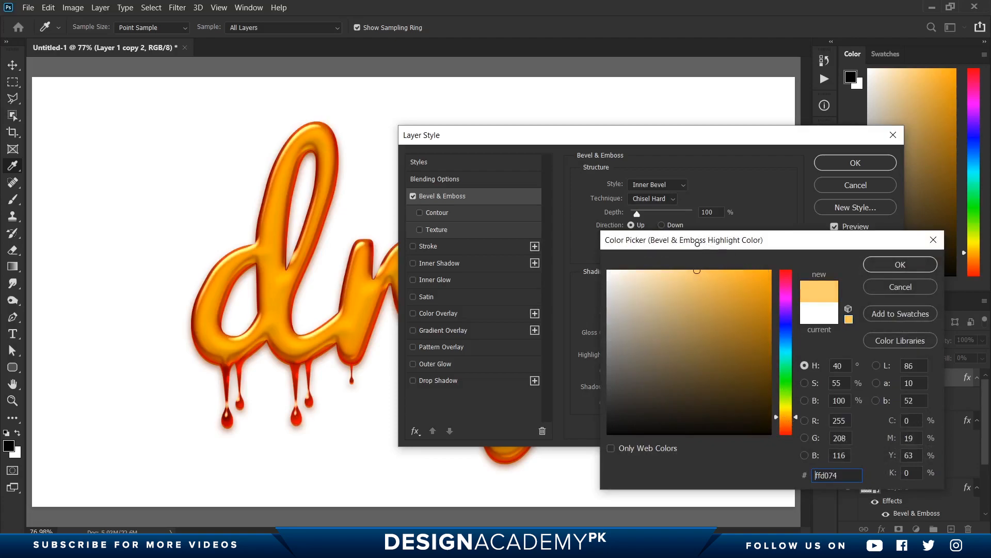
{"action": "left_click", "coordinate": [900, 264]}
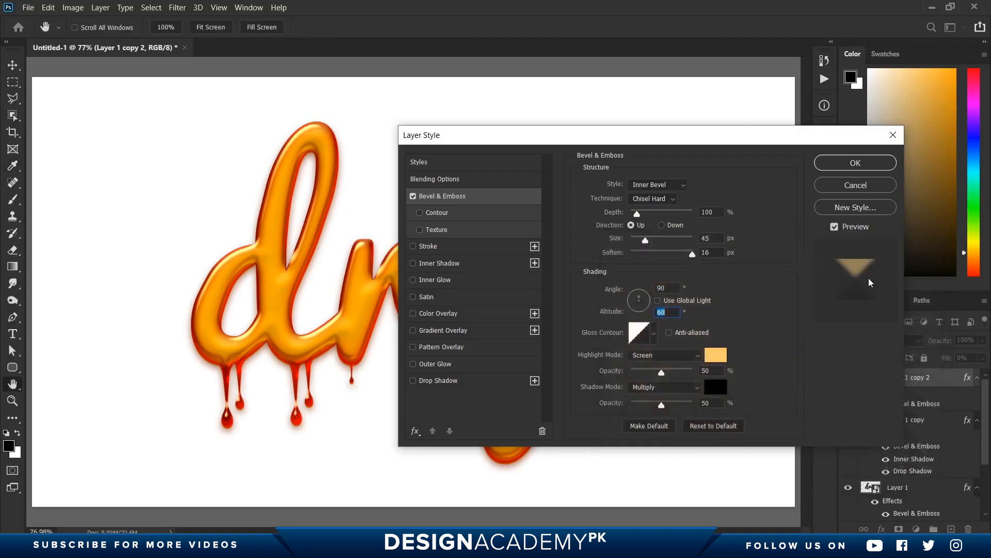
Set the bevel's highlight mode to Overlay at 75% opacity and its shadow mode to Overlay at 100% opacity
{"action": "left_click", "coordinate": [655, 362]}
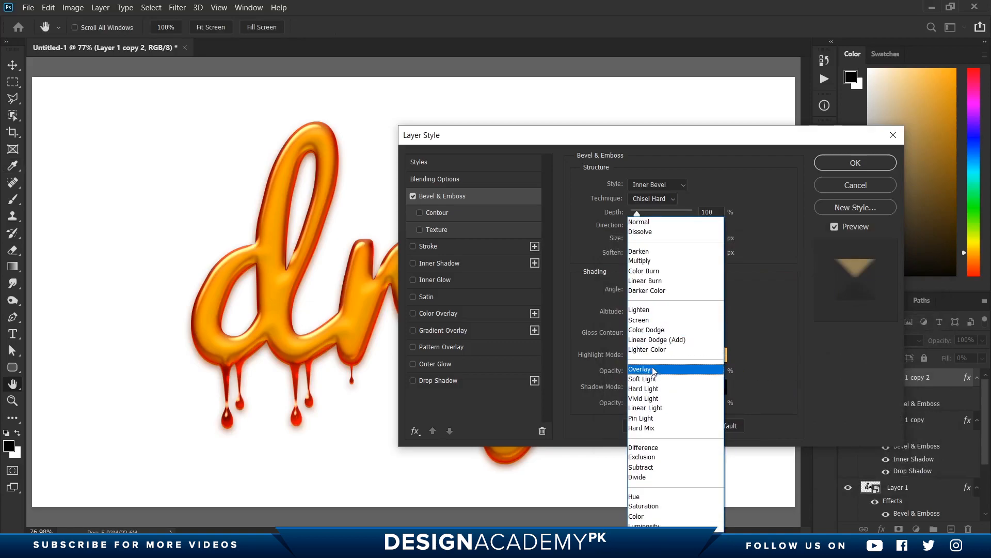
{"action": "left_click", "coordinate": [654, 370]}
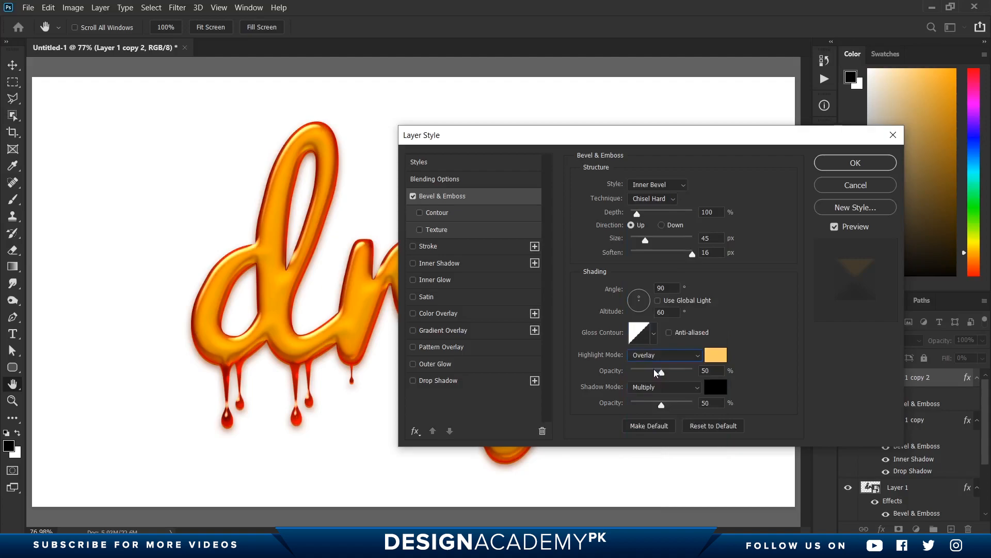
{"action": "left_click_drag", "start_coordinate": [661, 371], "coordinate": [689, 380]}
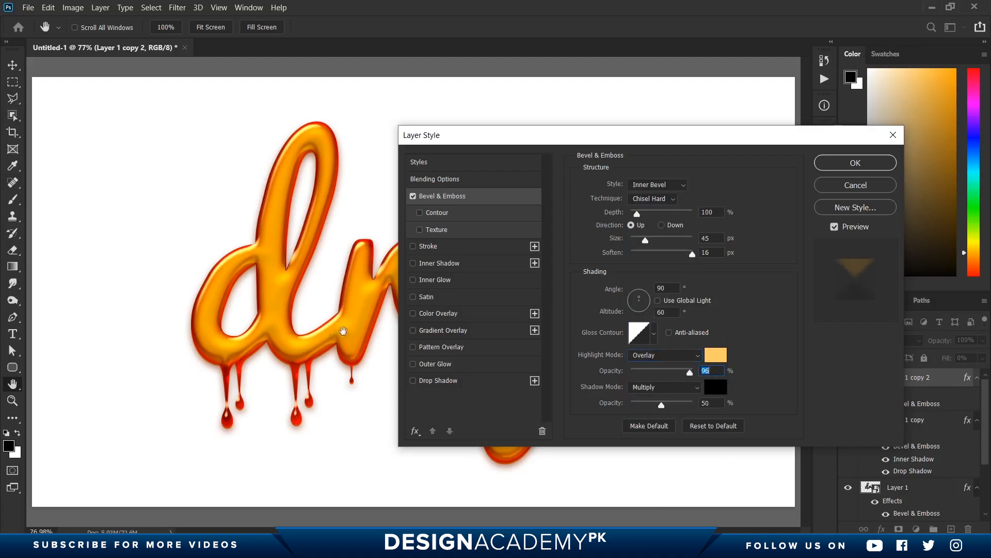
{"action": "mouse_move", "coordinate": [691, 374]}
{"action": "left_mouse_down"}
{"action": "mouse_move", "coordinate": [663, 377]}
{"action": "mouse_move", "coordinate": [679, 381]}
{"action": "left_mouse_up"}
{"action": "left_click", "coordinate": [664, 355]}
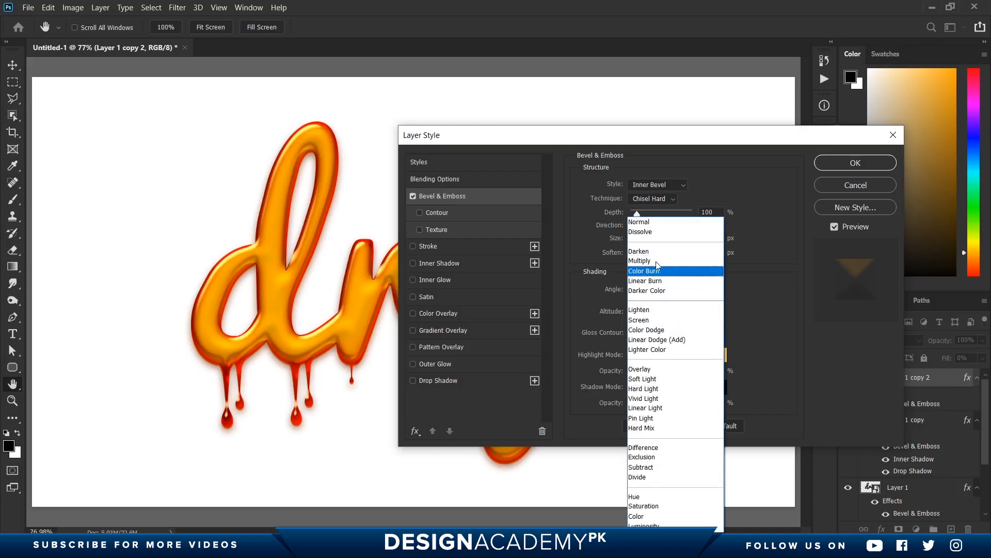
{"action": "left_click", "coordinate": [655, 369]}
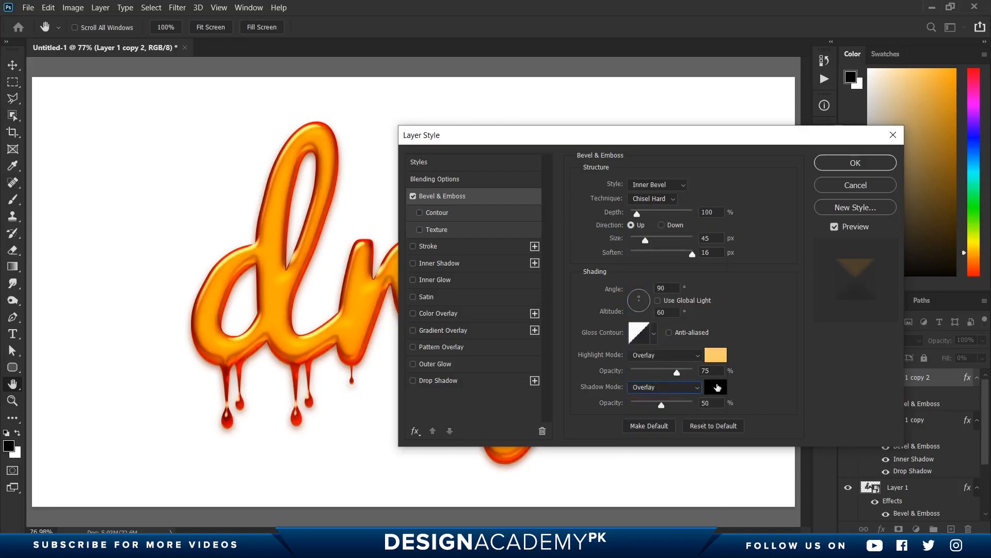
{"action": "mouse_move", "coordinate": [662, 404]}
{"action": "left_mouse_down"}
{"action": "mouse_move", "coordinate": [685, 405]}
{"action": "mouse_move", "coordinate": [626, 406]}
{"action": "mouse_move", "coordinate": [767, 411]}
{"action": "left_mouse_up"}
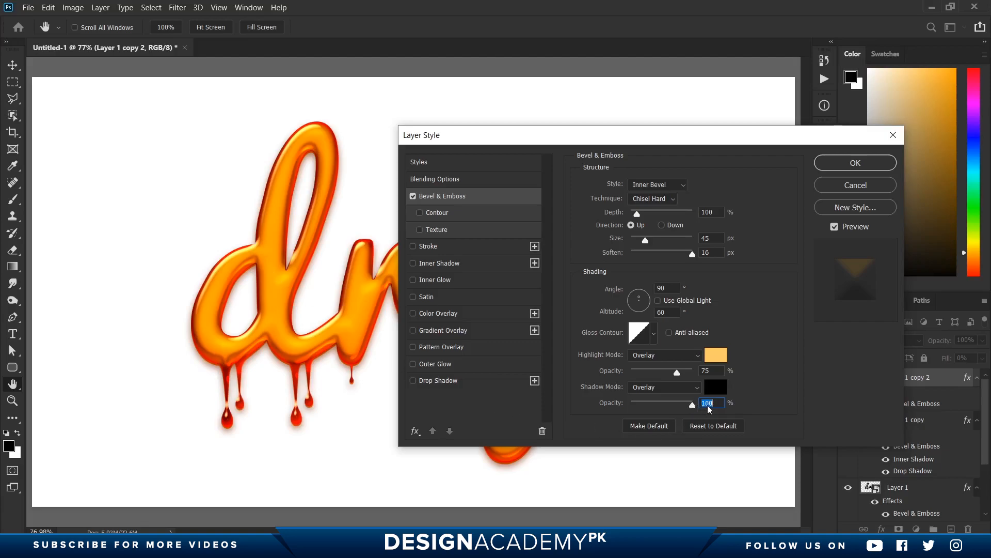
Add a Gradient Overlay to Layer 1 copy 2 using the black-to-white gradient, reversed
{"action": "left_click", "coordinate": [451, 332]}
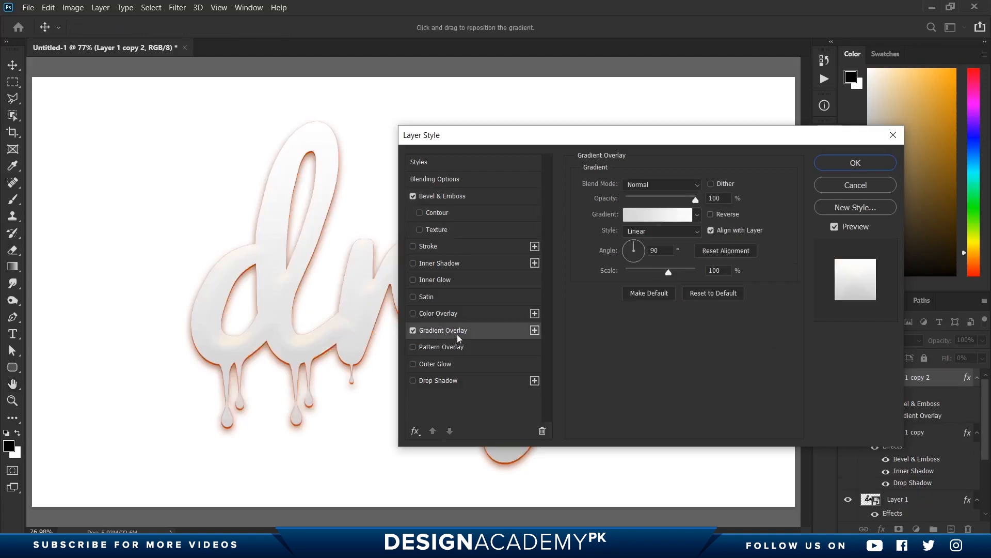
{"action": "left_click", "coordinate": [698, 215]}
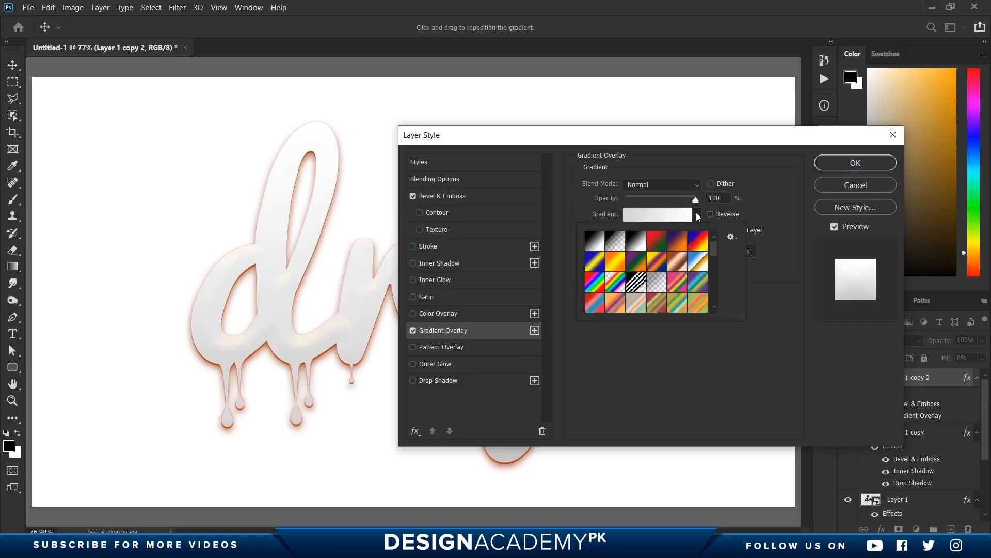
{"action": "left_click", "coordinate": [595, 241]}
{"action": "key", "text": "Return"}
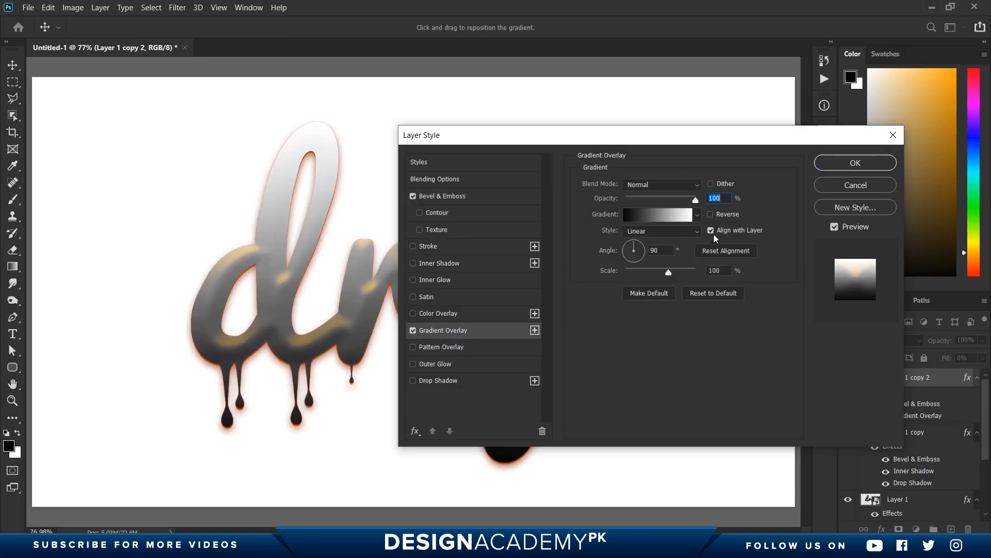
{"action": "left_click", "coordinate": [711, 215]}
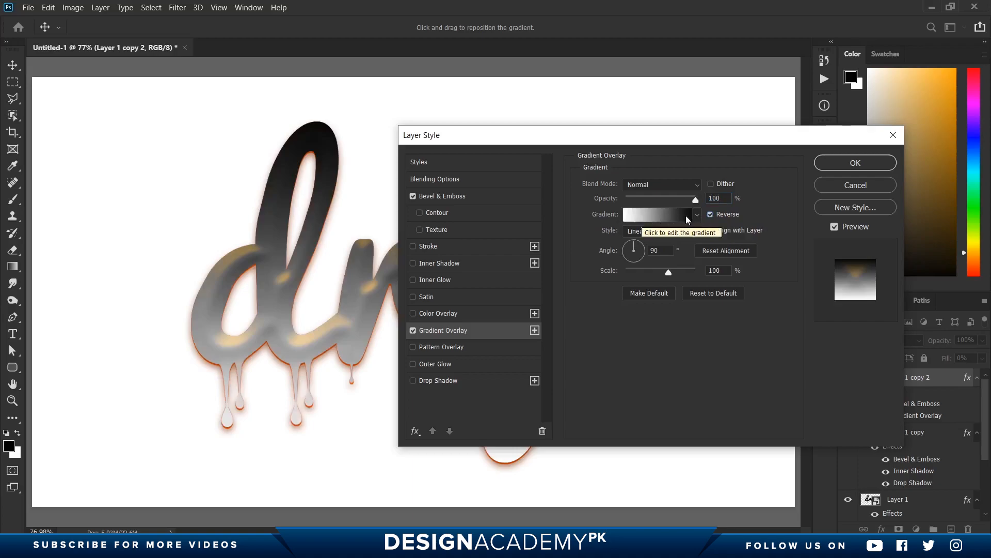
Set the gradient overlay to Soft Light blending at 39% opacity with the Radial style
{"action": "left_click", "coordinate": [644, 184]}
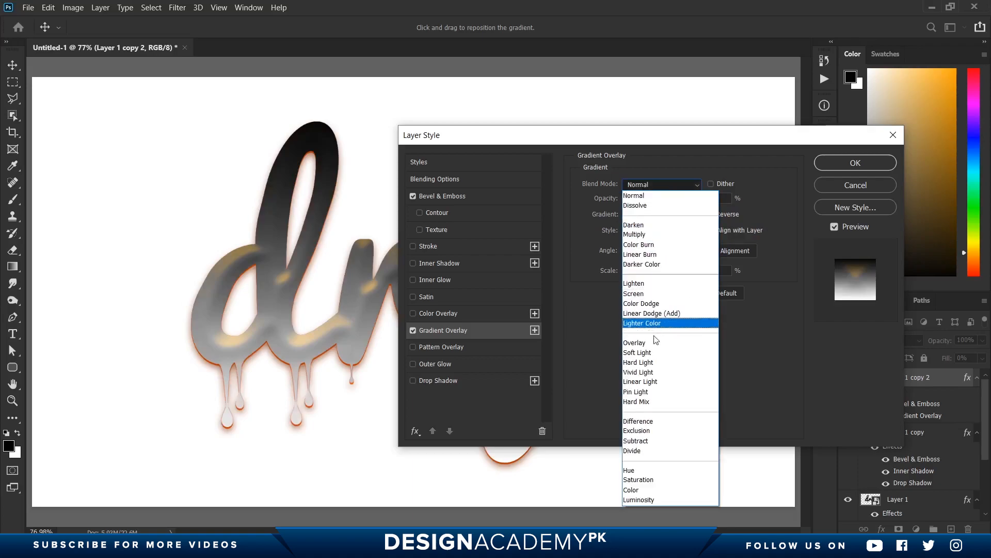
{"action": "left_click", "coordinate": [655, 352]}
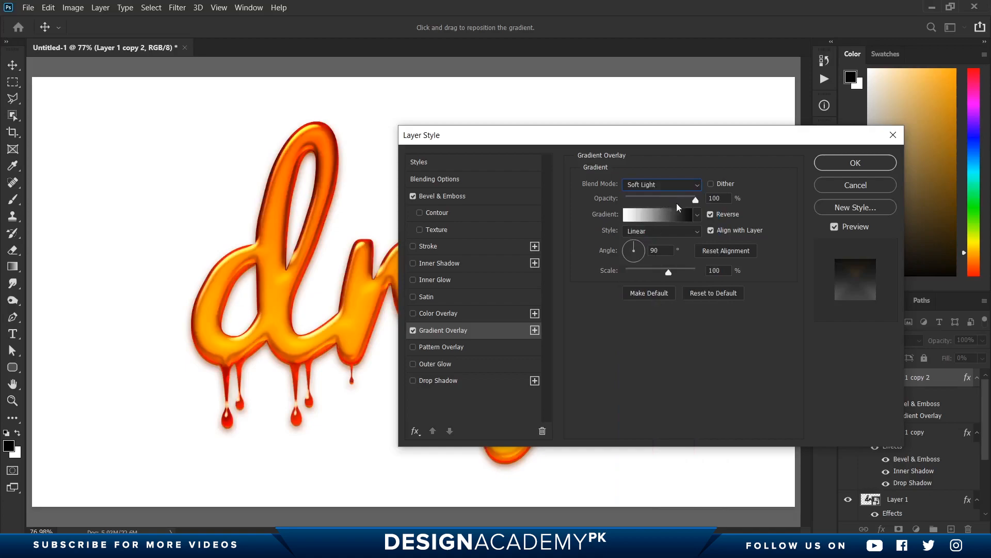
{"action": "left_click_drag", "start_coordinate": [673, 198], "coordinate": [653, 200]}
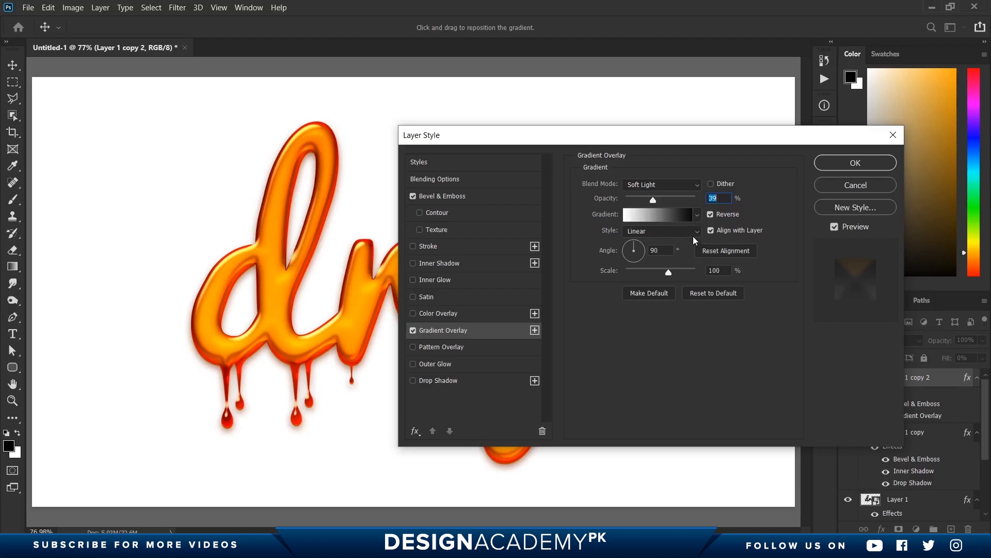
{"action": "left_click", "coordinate": [660, 235]}
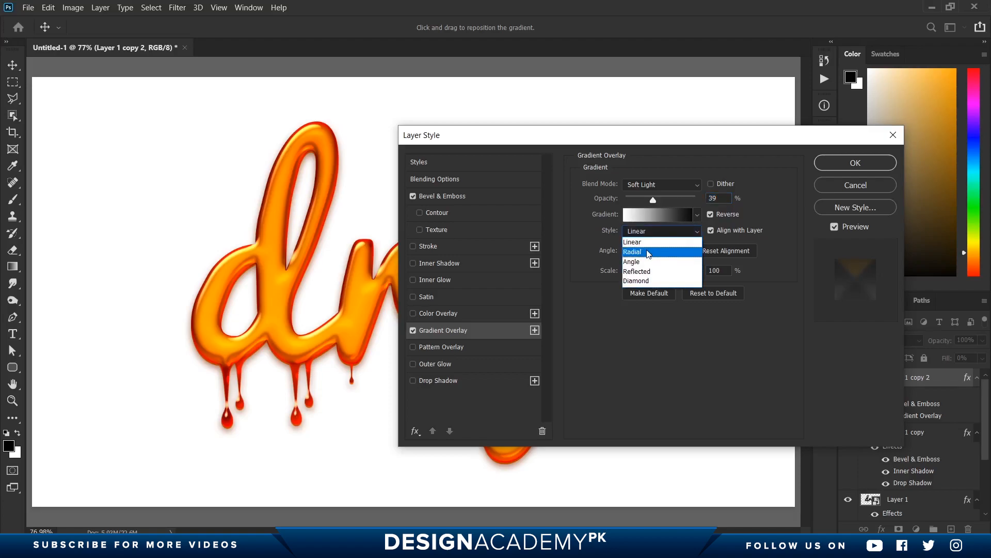
{"action": "left_click", "coordinate": [640, 244]}
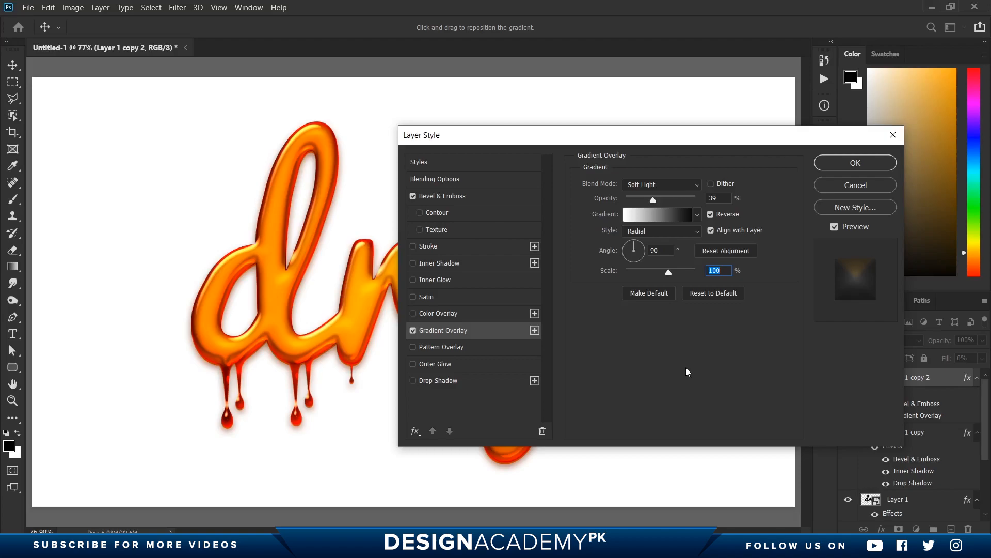
Add an Inner Shadow to Layer 1 copy 2 and change its colour to light orange
{"action": "left_click", "coordinate": [439, 264]}
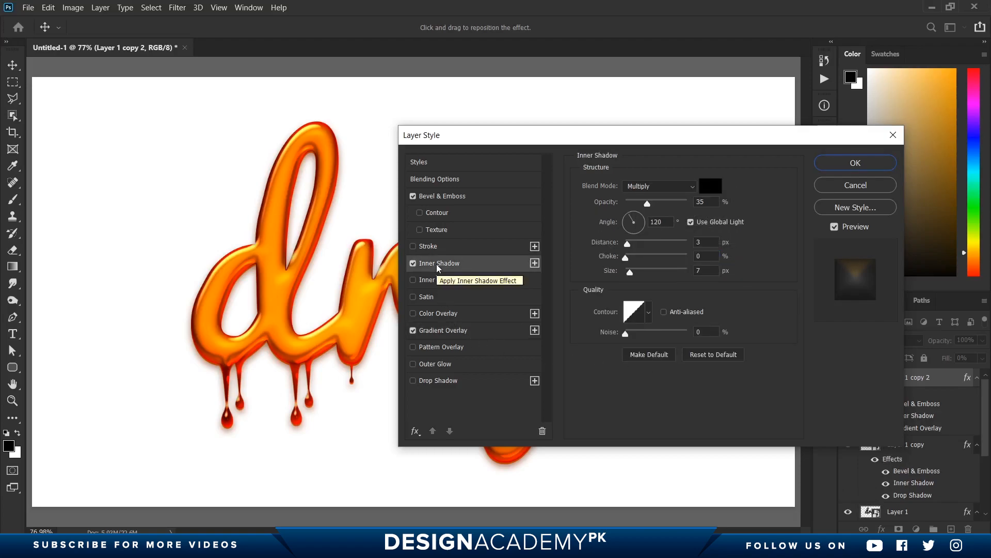
{"action": "left_click", "coordinate": [655, 190]}
{"action": "left_click", "coordinate": [646, 187]}
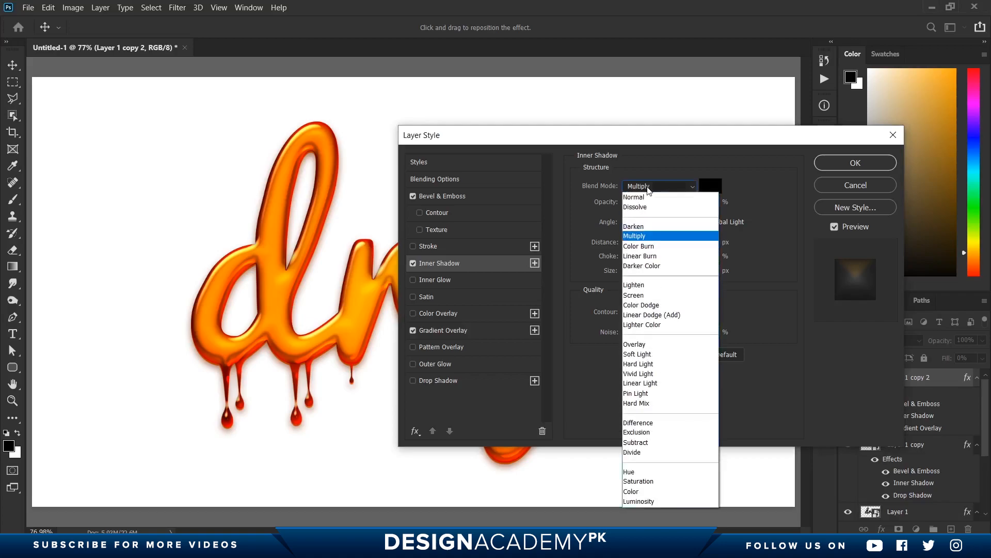
{"action": "key", "text": "Escape"}
{"action": "left_click", "coordinate": [711, 186]}
{"action": "left_click", "coordinate": [784, 423]}
{"action": "left_click_drag", "start_coordinate": [784, 425], "coordinate": [784, 419]}
{"action": "left_click", "coordinate": [763, 312]}
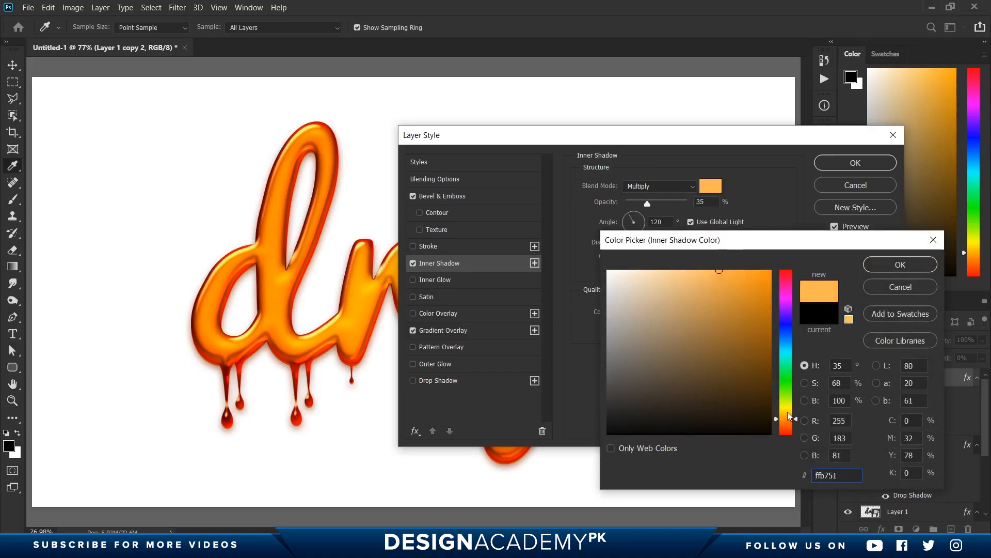
{"action": "mouse_move", "coordinate": [787, 419]}
{"action": "left_mouse_down"}
{"action": "mouse_move", "coordinate": [777, 423]}
{"action": "mouse_move", "coordinate": [788, 421]}
{"action": "left_mouse_up"}
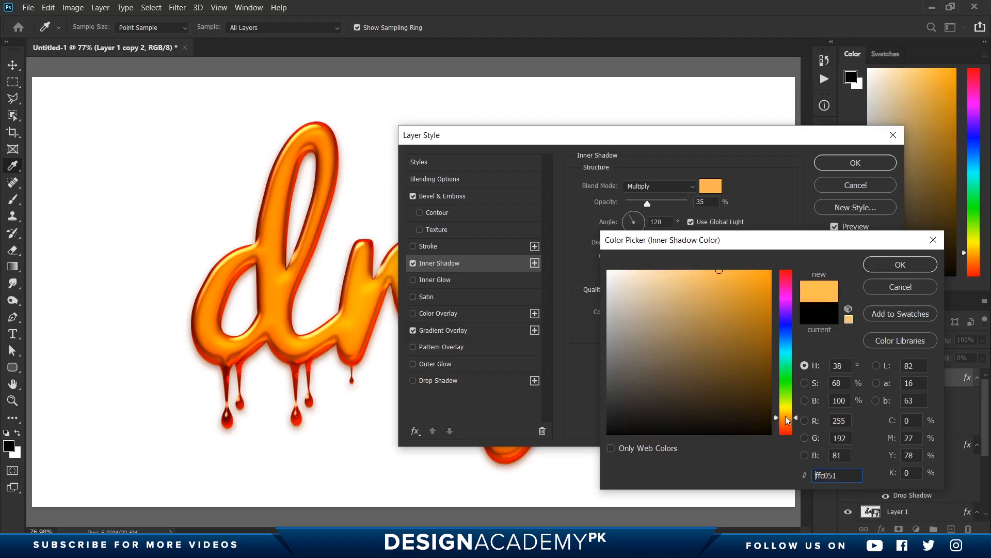
{"action": "left_click", "coordinate": [738, 271]}
{"action": "left_click", "coordinate": [735, 262]}
{"action": "left_click", "coordinate": [887, 265]}
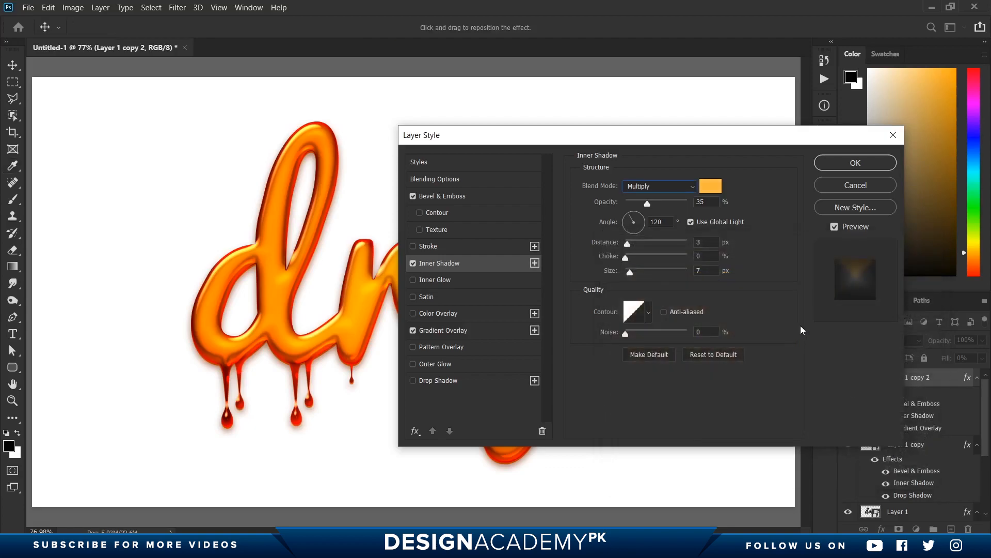
Set the inner shadow's blend mode to Hard Light and its opacity to about 80%
{"action": "left_click", "coordinate": [644, 186]}
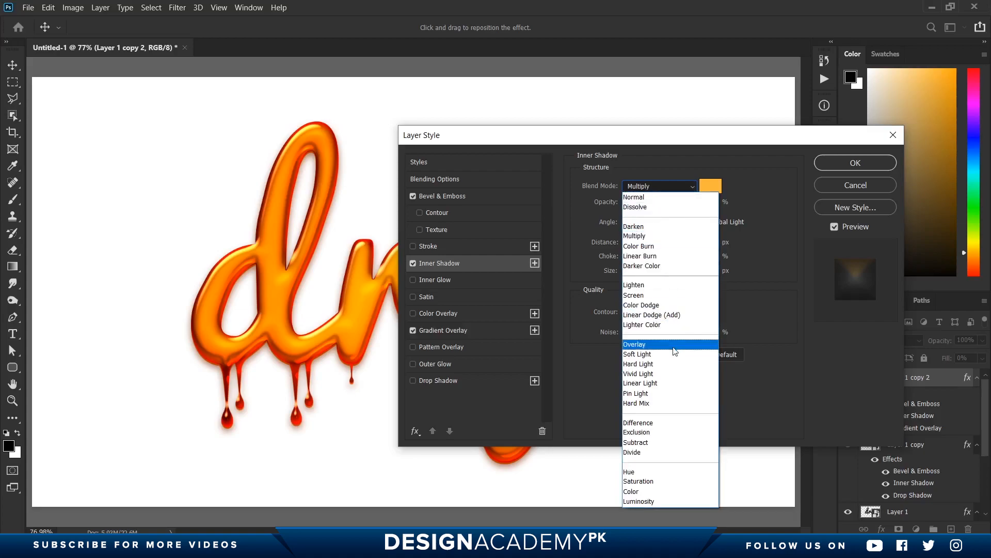
{"action": "left_click", "coordinate": [653, 364]}
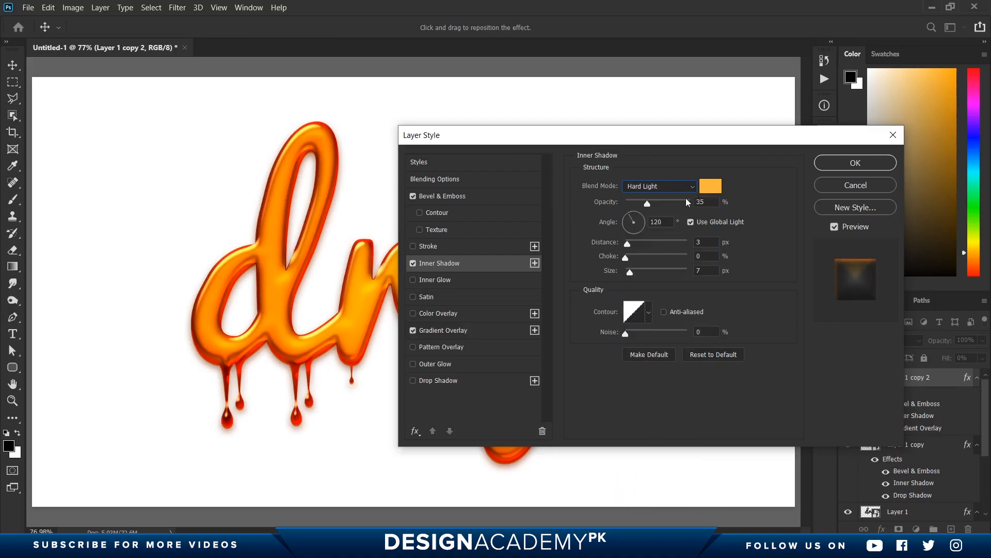
{"action": "mouse_move", "coordinate": [648, 206]}
{"action": "left_mouse_down"}
{"action": "mouse_move", "coordinate": [677, 206]}
{"action": "mouse_move", "coordinate": [644, 208]}
{"action": "mouse_move", "coordinate": [654, 206]}
{"action": "left_mouse_up"}
{"action": "mouse_move", "coordinate": [654, 207]}
{"action": "left_mouse_down"}
{"action": "mouse_move", "coordinate": [697, 208]}
{"action": "mouse_move", "coordinate": [663, 207]}
{"action": "mouse_move", "coordinate": [691, 209]}
{"action": "mouse_move", "coordinate": [676, 213]}
{"action": "left_mouse_up"}
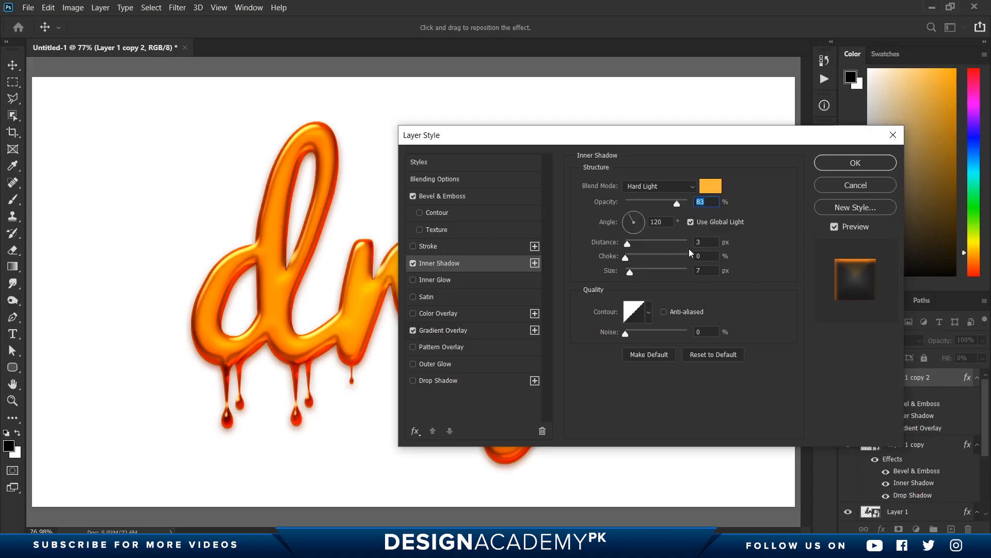
Turn off Use Global Light for the inner shadow and set its angle to -90°
{"action": "left_click", "coordinate": [692, 222]}
{"action": "left_click", "coordinate": [693, 223]}
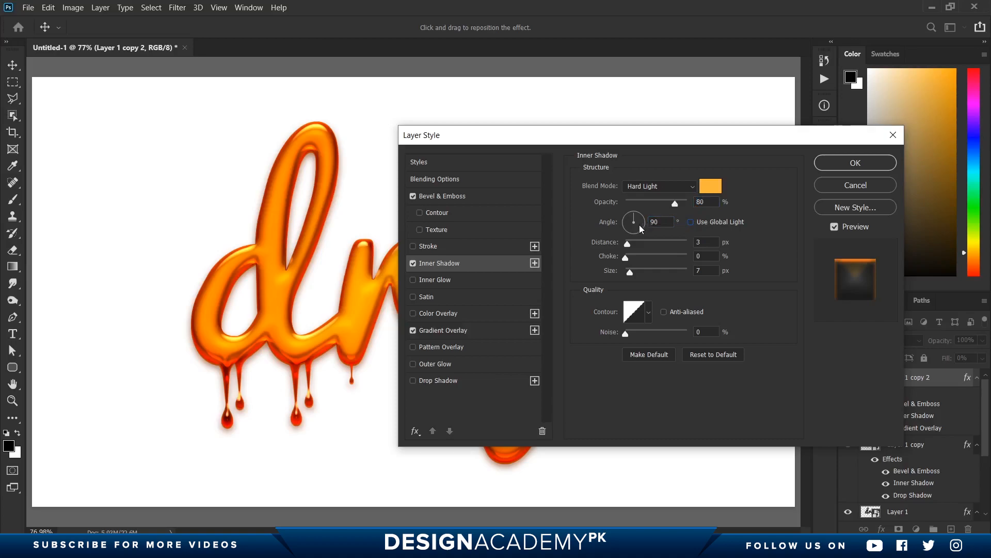
{"action": "left_click_drag", "start_coordinate": [637, 227], "coordinate": [635, 238]}
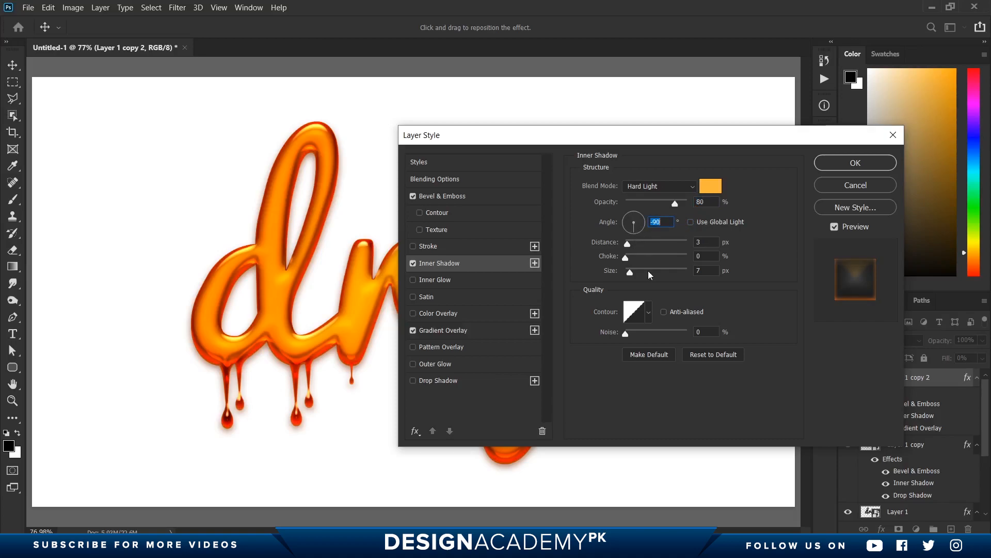
Set the inner shadow's distance to 30 px and size to 5 px, and apply the layer style
{"action": "left_click_drag", "start_coordinate": [628, 245], "coordinate": [643, 247]}
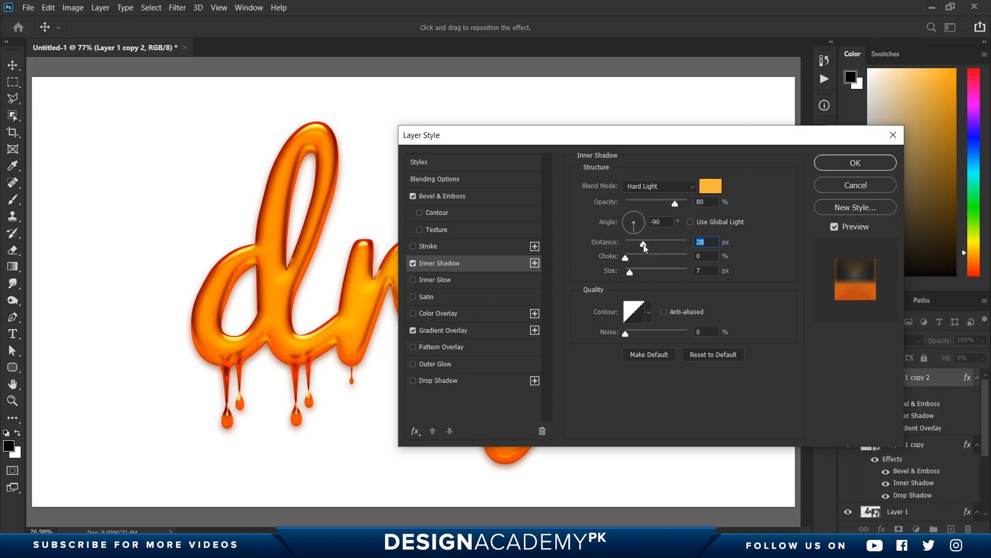
{"action": "type", "text": "30"}
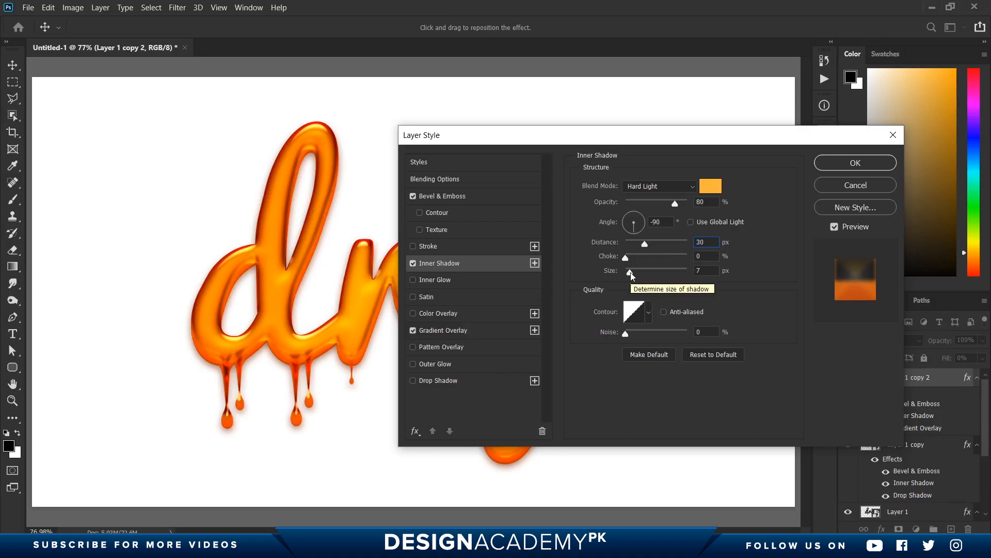
{"action": "left_click_drag", "start_coordinate": [704, 270], "coordinate": [677, 274]}
{"action": "type", "text": "5"}
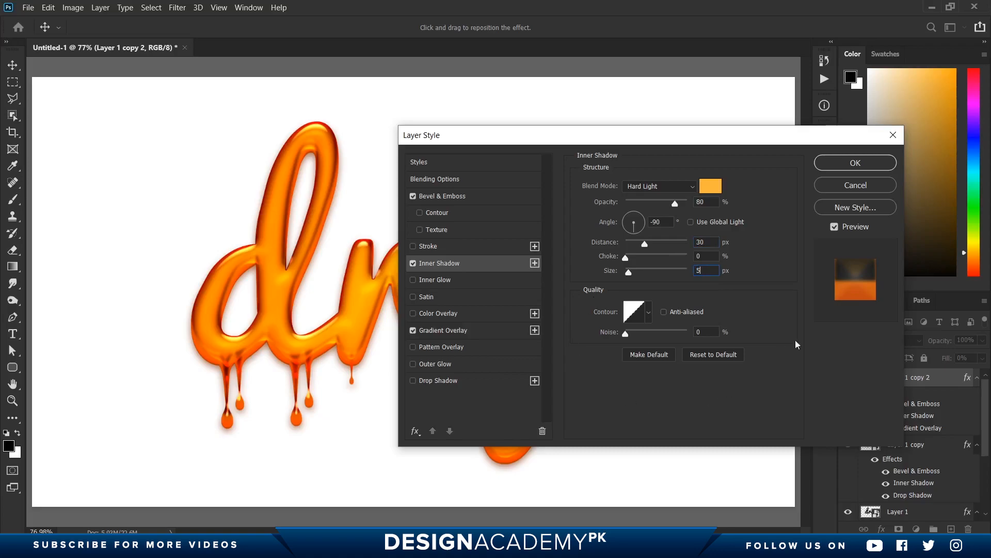
{"action": "left_click", "coordinate": [846, 162]}
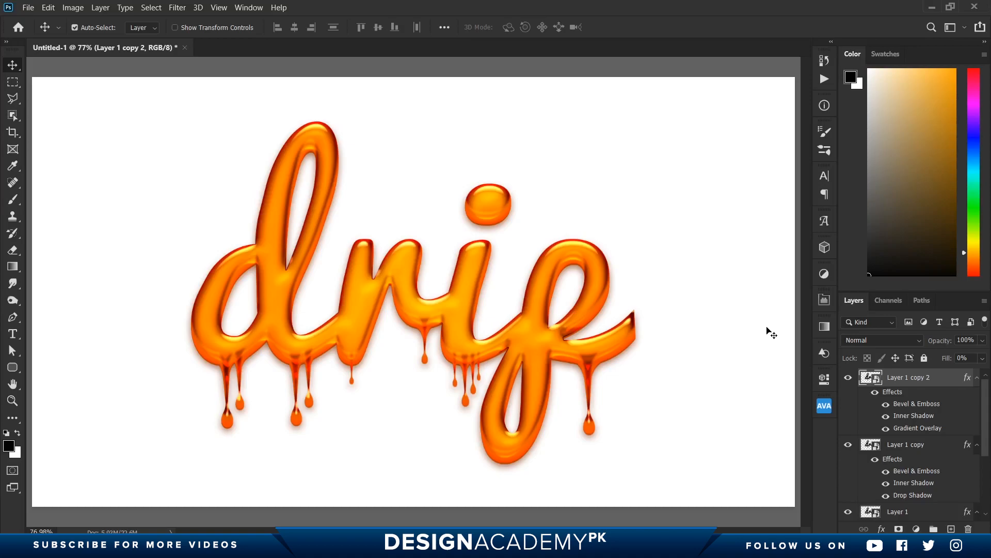
Open the contents of the Layer 1 copy 2 smart object and change the text from "drip" to "grip"
{"action": "right_click", "coordinate": [876, 382]}
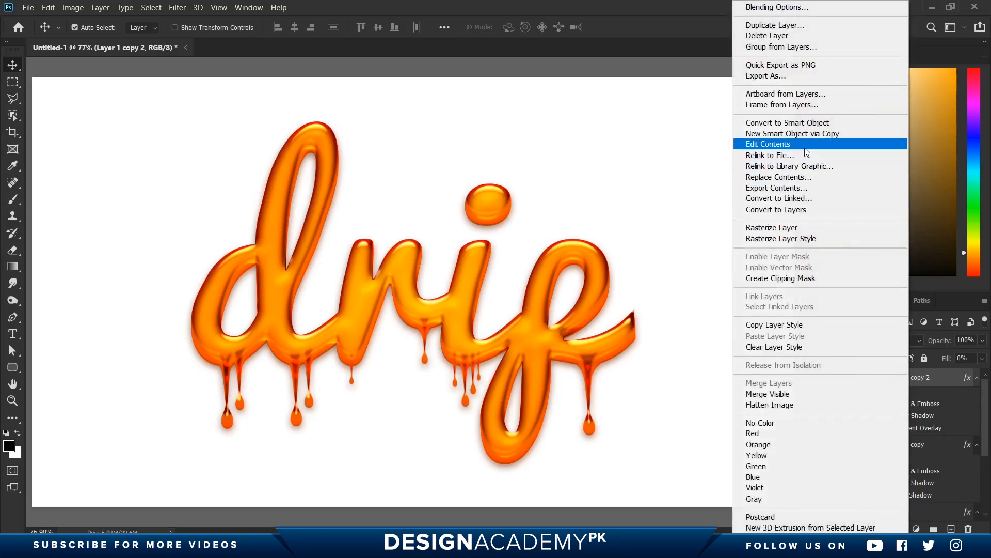
{"action": "left_click", "coordinate": [794, 146]}
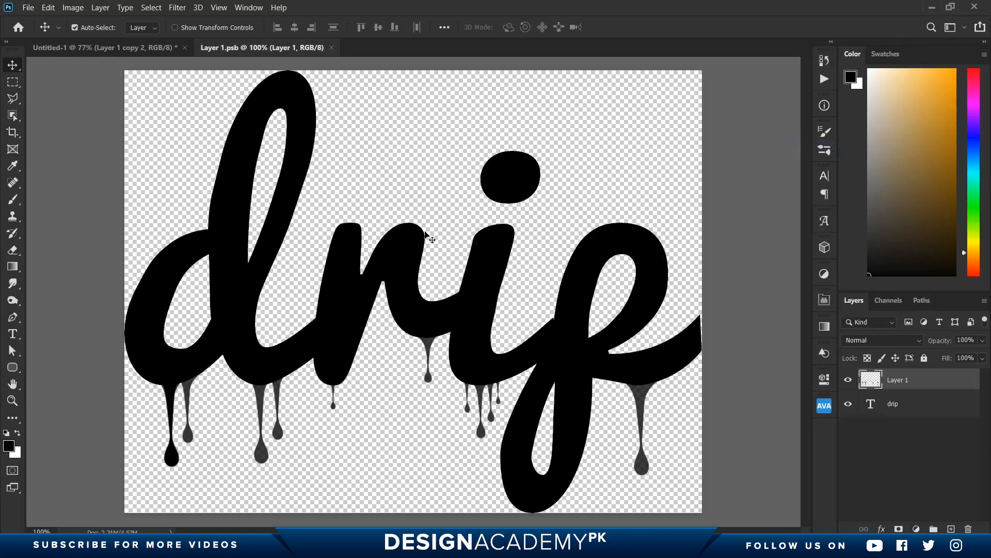
{"action": "key", "text": "t"}
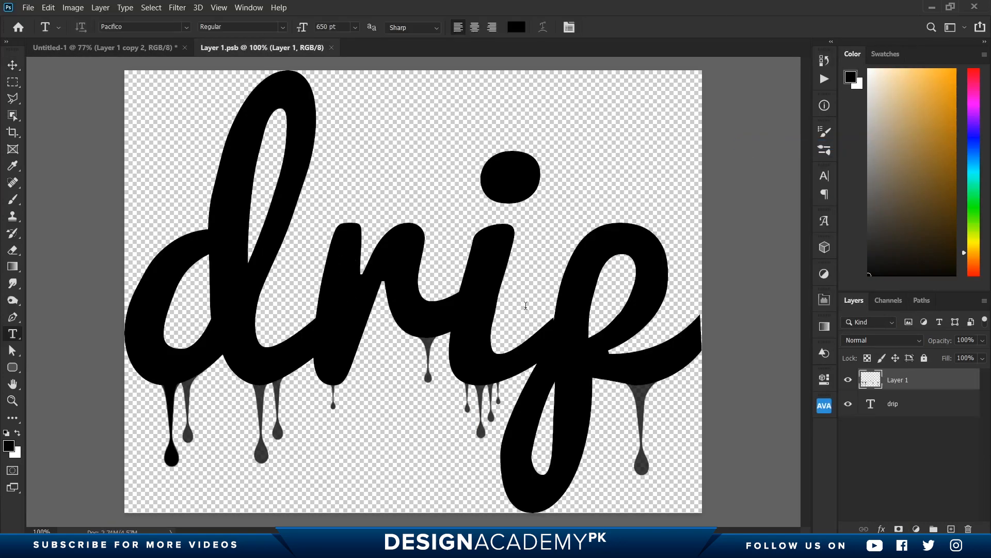
{"action": "left_click_drag", "start_coordinate": [632, 303], "coordinate": [152, 291]}
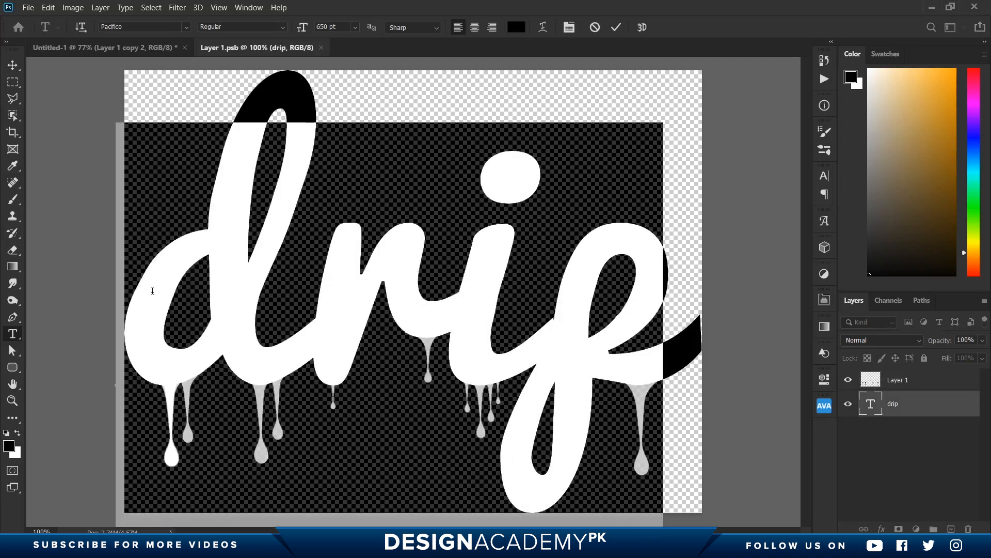
{"action": "left_click_drag", "start_coordinate": [220, 324], "coordinate": [165, 317]}
{"action": "type", "text": "g"}
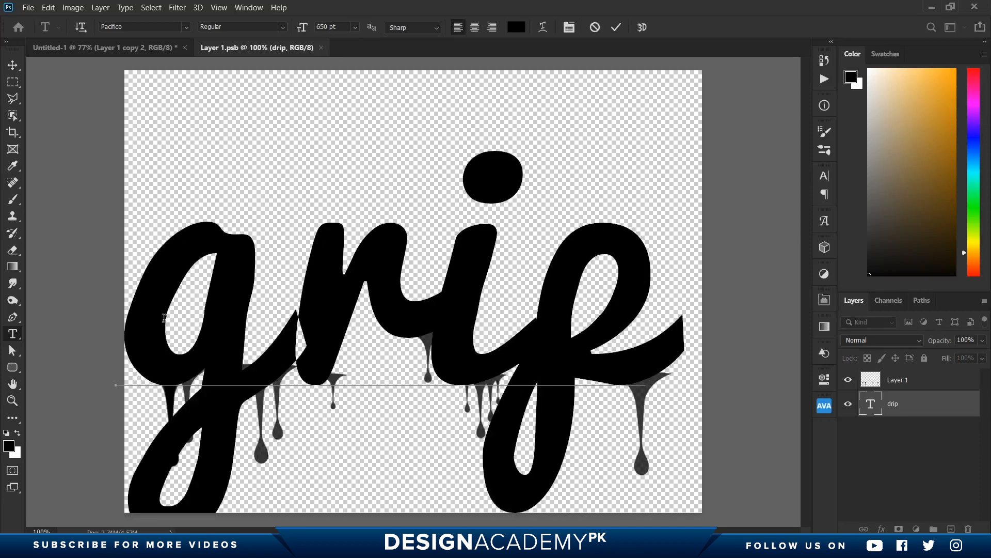
Move the "grip" text up so the whole g fits on the canvas, and raise the drips layer to meet the letters
{"action": "left_click", "coordinate": [11, 67]}
{"action": "left_click_drag", "start_coordinate": [482, 273], "coordinate": [482, 233]}
{"action": "left_click_drag", "start_coordinate": [268, 376], "coordinate": [268, 346]}
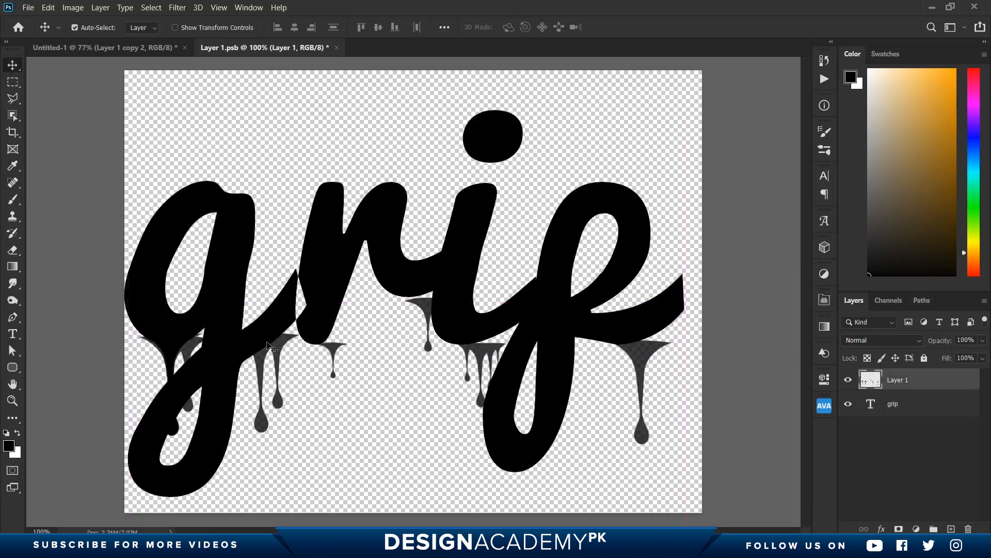
Undo the last move of the drips layer, and shift it up and slightly left so the drips attach to the letters
{"action": "key", "text": "ctrl+z"}
{"action": "left_click_drag", "start_coordinate": [652, 375], "coordinate": [653, 335]}
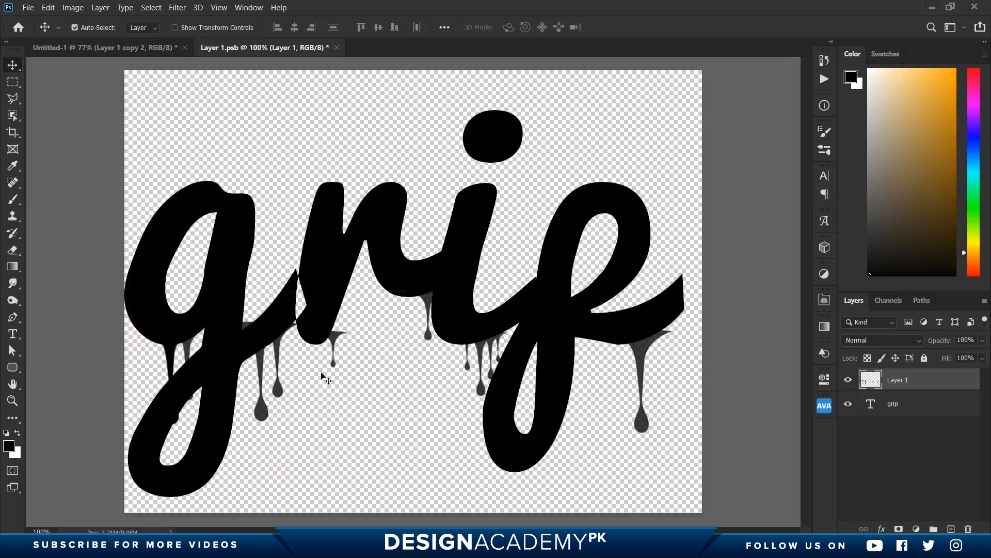
{"action": "left_click_drag", "start_coordinate": [428, 312], "coordinate": [415, 312]}
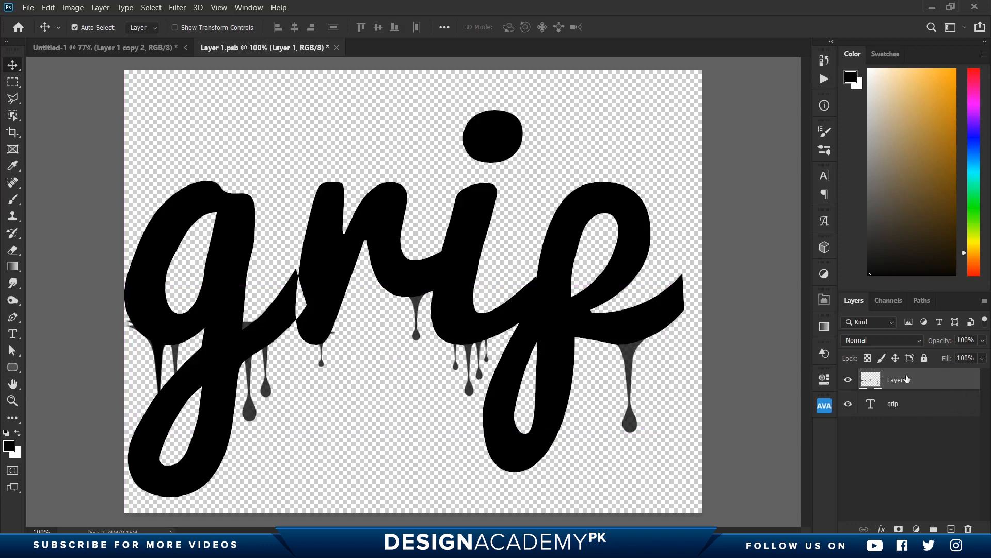
Erase the misplaced drips below the g and r on Layer 1 with a 90 px eraser
{"action": "left_click", "coordinate": [13, 250]}
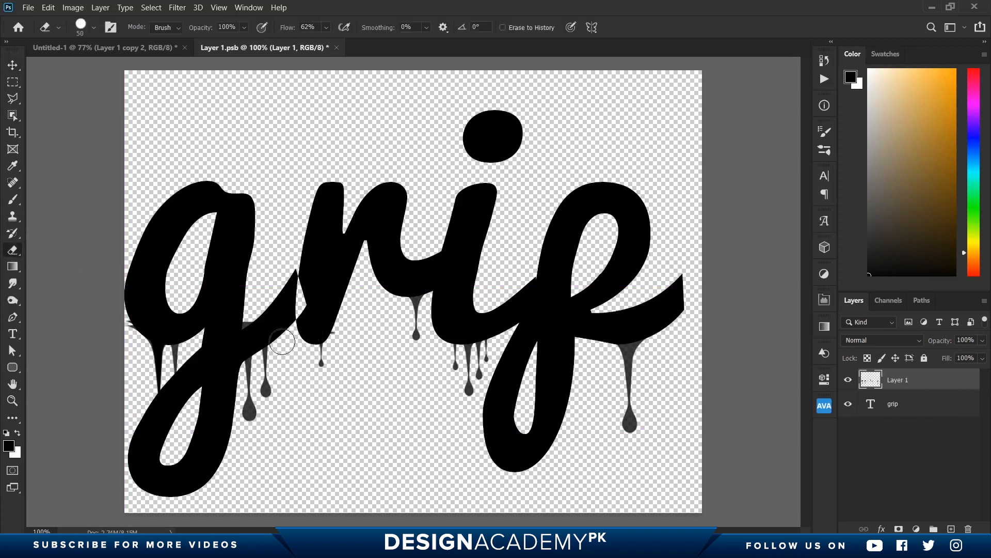
{"action": "key", "text": "bracketright"}
{"action": "key", "text": "bracketright"}
{"action": "key", "text": "bracketright"}
{"action": "key", "text": "bracketright"}
{"action": "mouse_move", "coordinate": [323, 335]}
{"action": "left_mouse_down"}
{"action": "mouse_move", "coordinate": [287, 331]}
{"action": "mouse_move", "coordinate": [264, 309]}
{"action": "mouse_move", "coordinate": [249, 404]}
{"action": "mouse_move", "coordinate": [193, 400]}
{"action": "mouse_move", "coordinate": [178, 338]}
{"action": "mouse_move", "coordinate": [169, 349]}
{"action": "mouse_move", "coordinate": [131, 306]}
{"action": "left_mouse_up"}
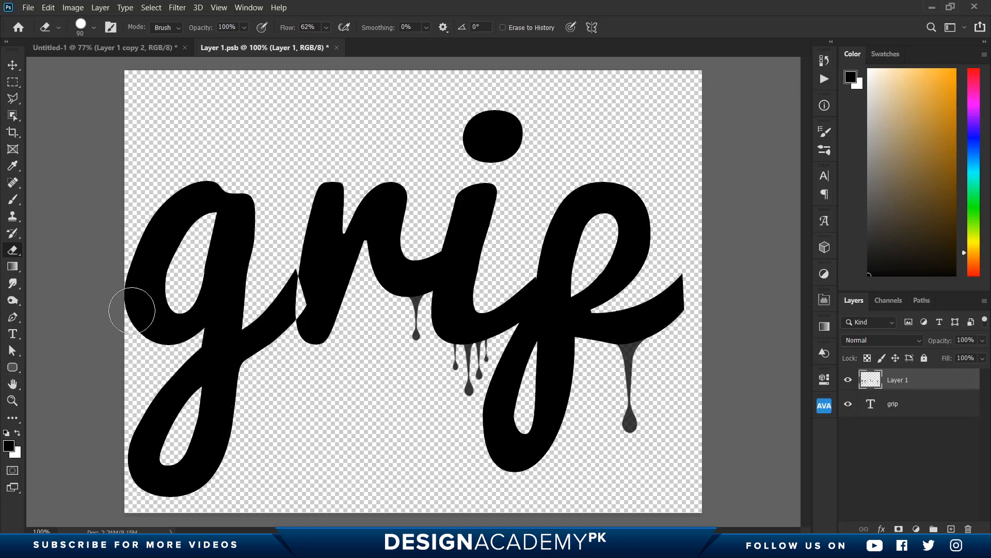
Stamp a single drip below the stem of the r with the drip brush at 80 px
{"action": "left_click", "coordinate": [13, 199]}
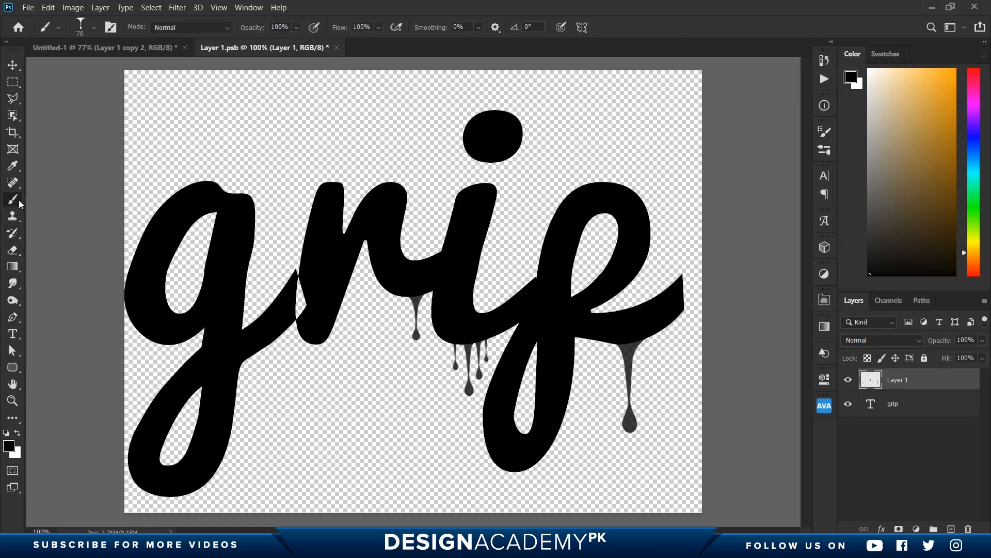
{"action": "key", "text": "bracketright"}
{"action": "key", "text": "bracketright"}
{"action": "key", "text": "bracketleft"}
{"action": "left_click", "coordinate": [316, 352]}
Choose the multi-drip brush at 90 px and stamp drip clusters below the g's bowl, its tail and the dot of the i
{"action": "right_click", "coordinate": [527, 397]}
{"action": "left_click", "coordinate": [520, 351]}
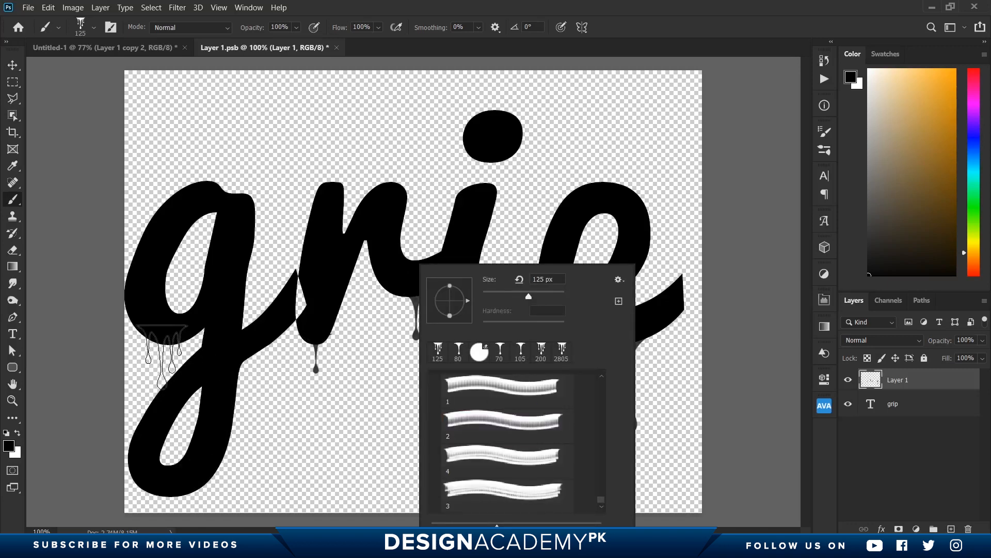
{"action": "left_click", "coordinate": [161, 357]}
{"action": "key", "text": "ctrl+z"}
{"action": "key", "text": "["}
{"action": "key", "text": "["}
{"action": "left_click", "coordinate": [162, 358]}
{"action": "left_click", "coordinate": [265, 356]}
{"action": "left_click", "coordinate": [505, 165]}
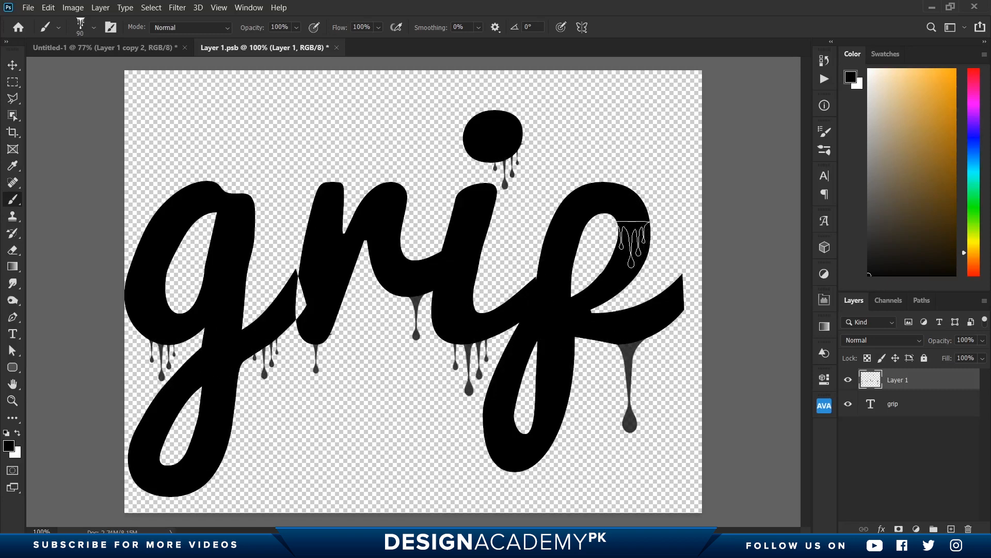
Save the edited smart object contents and close them to update the styled text in Untitled-1
{"action": "left_click", "coordinate": [28, 7]}
{"action": "left_click", "coordinate": [68, 146]}
{"action": "left_click", "coordinate": [28, 7]}
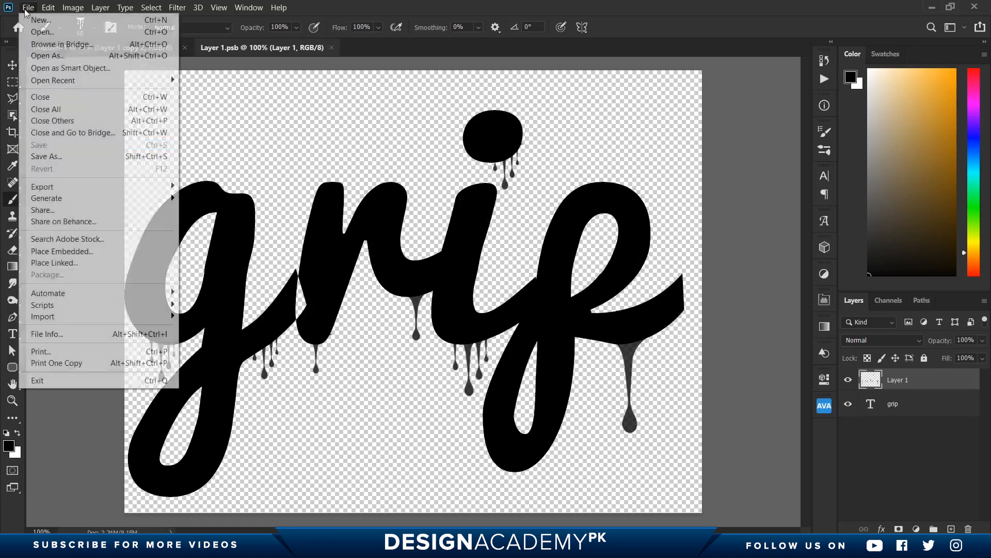
{"action": "left_click", "coordinate": [73, 96]}
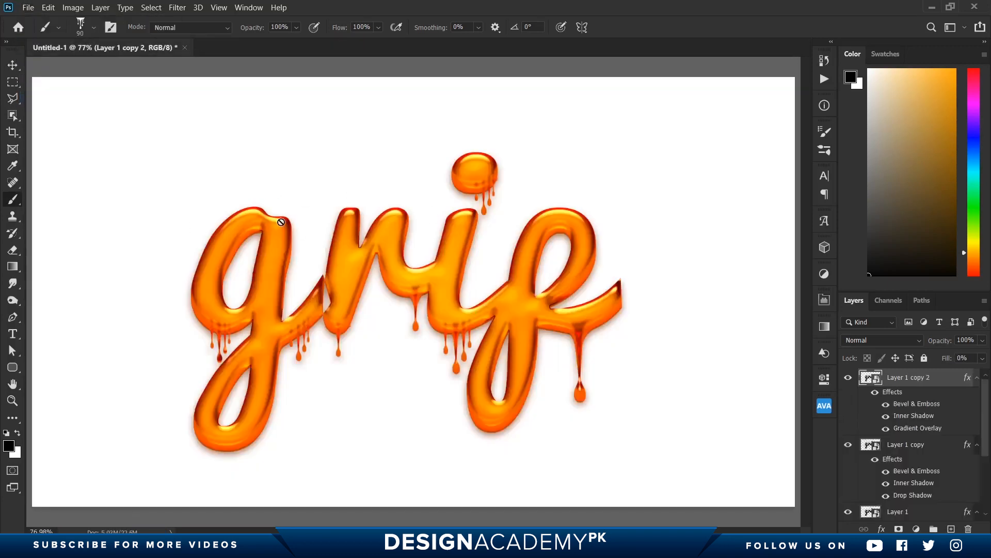